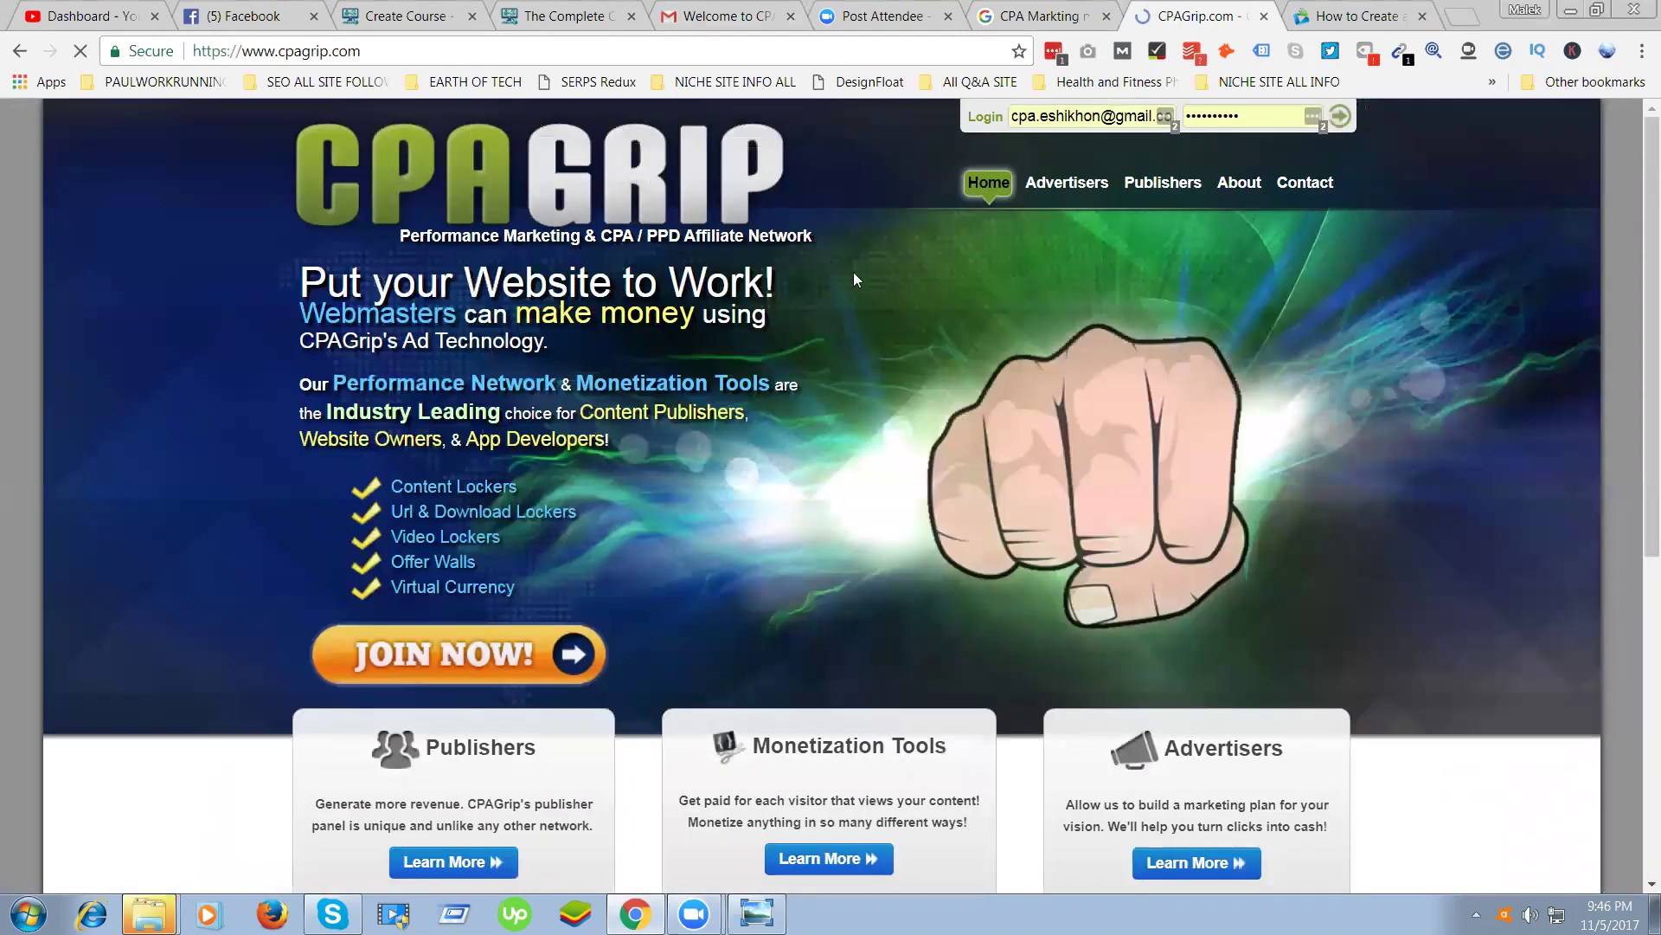
Read through the CPAGrip Publishers page and open the Join CPAGrip application form
click(1140, 182)
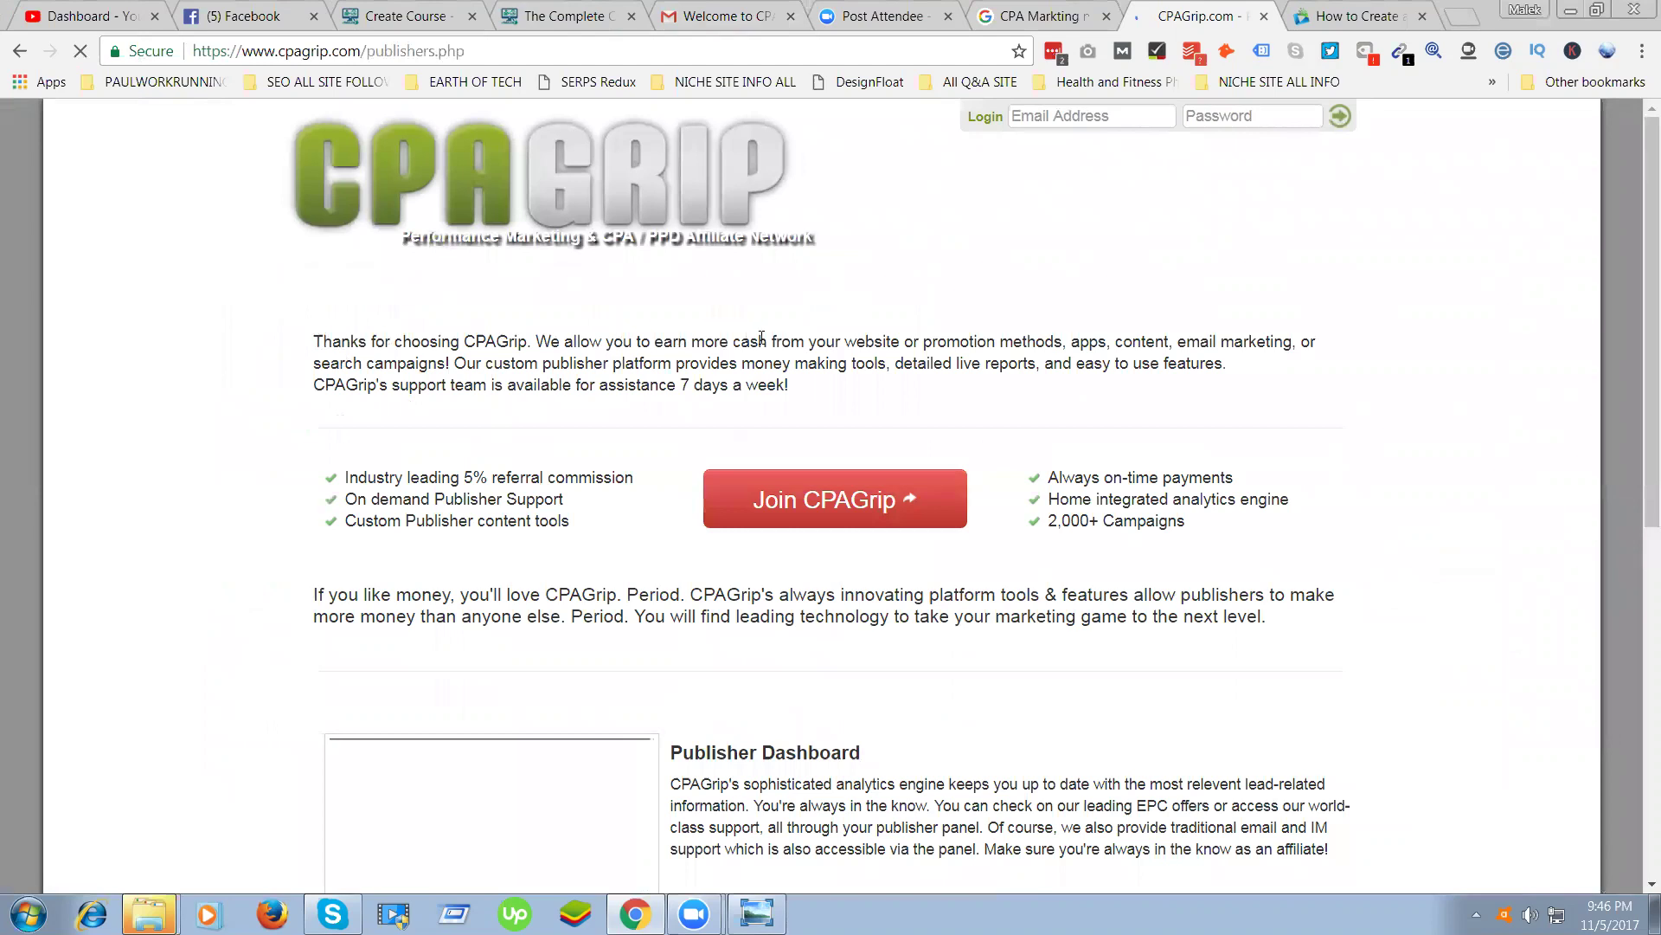
triple_click(814, 385)
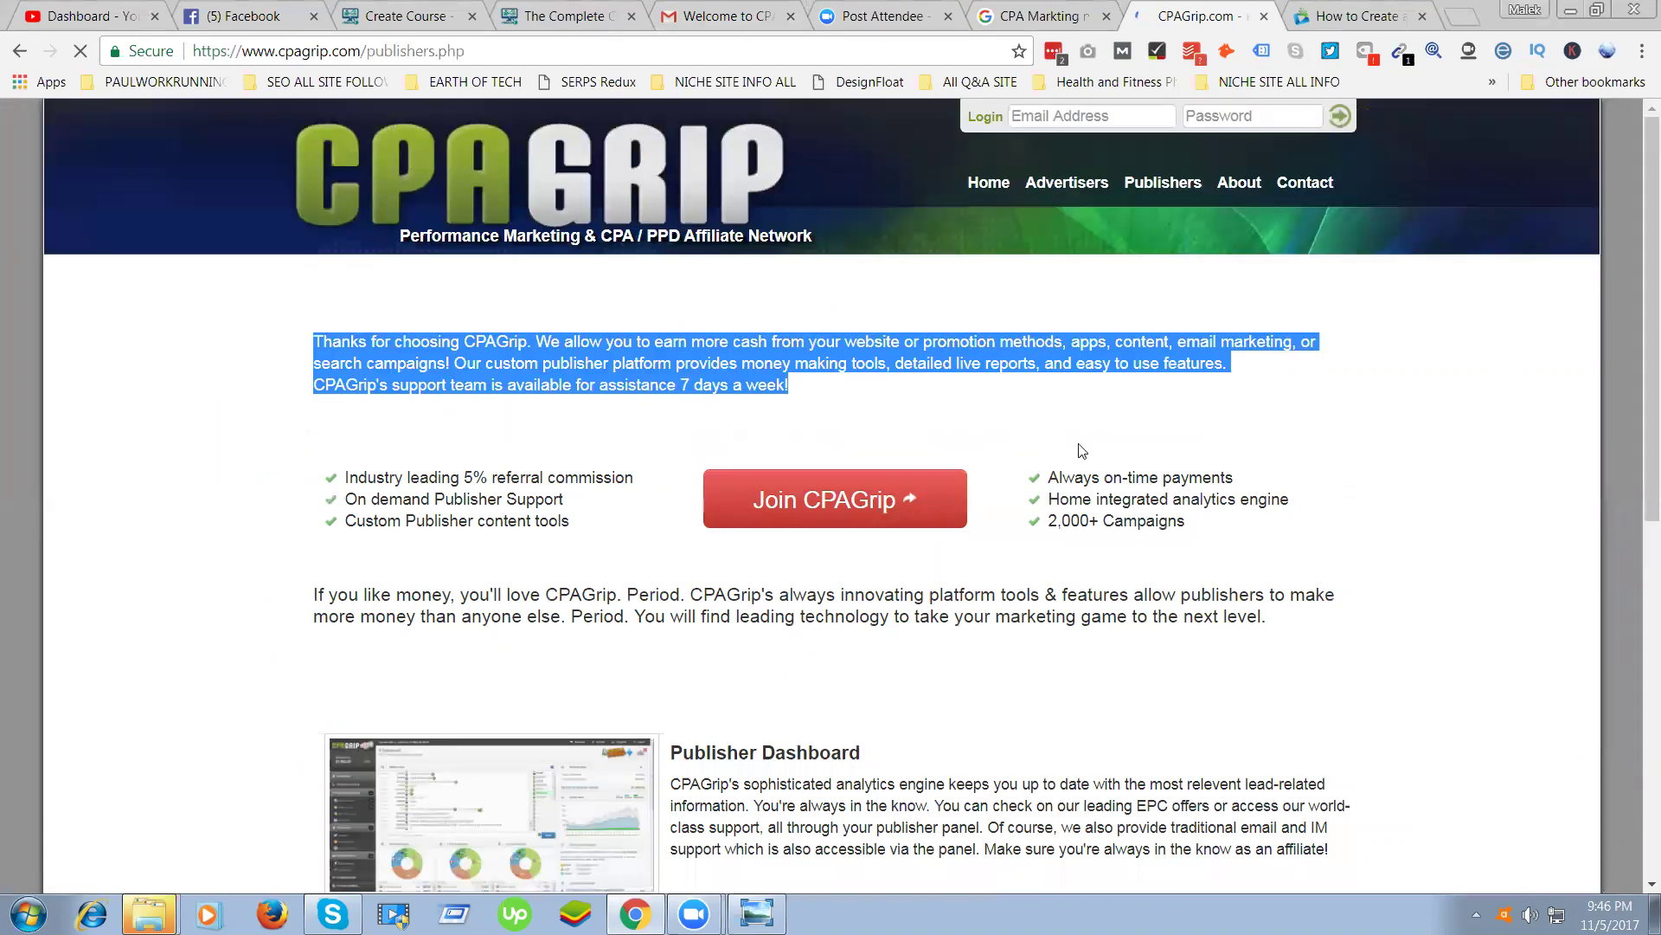
scroll(949, 510, down, 3)
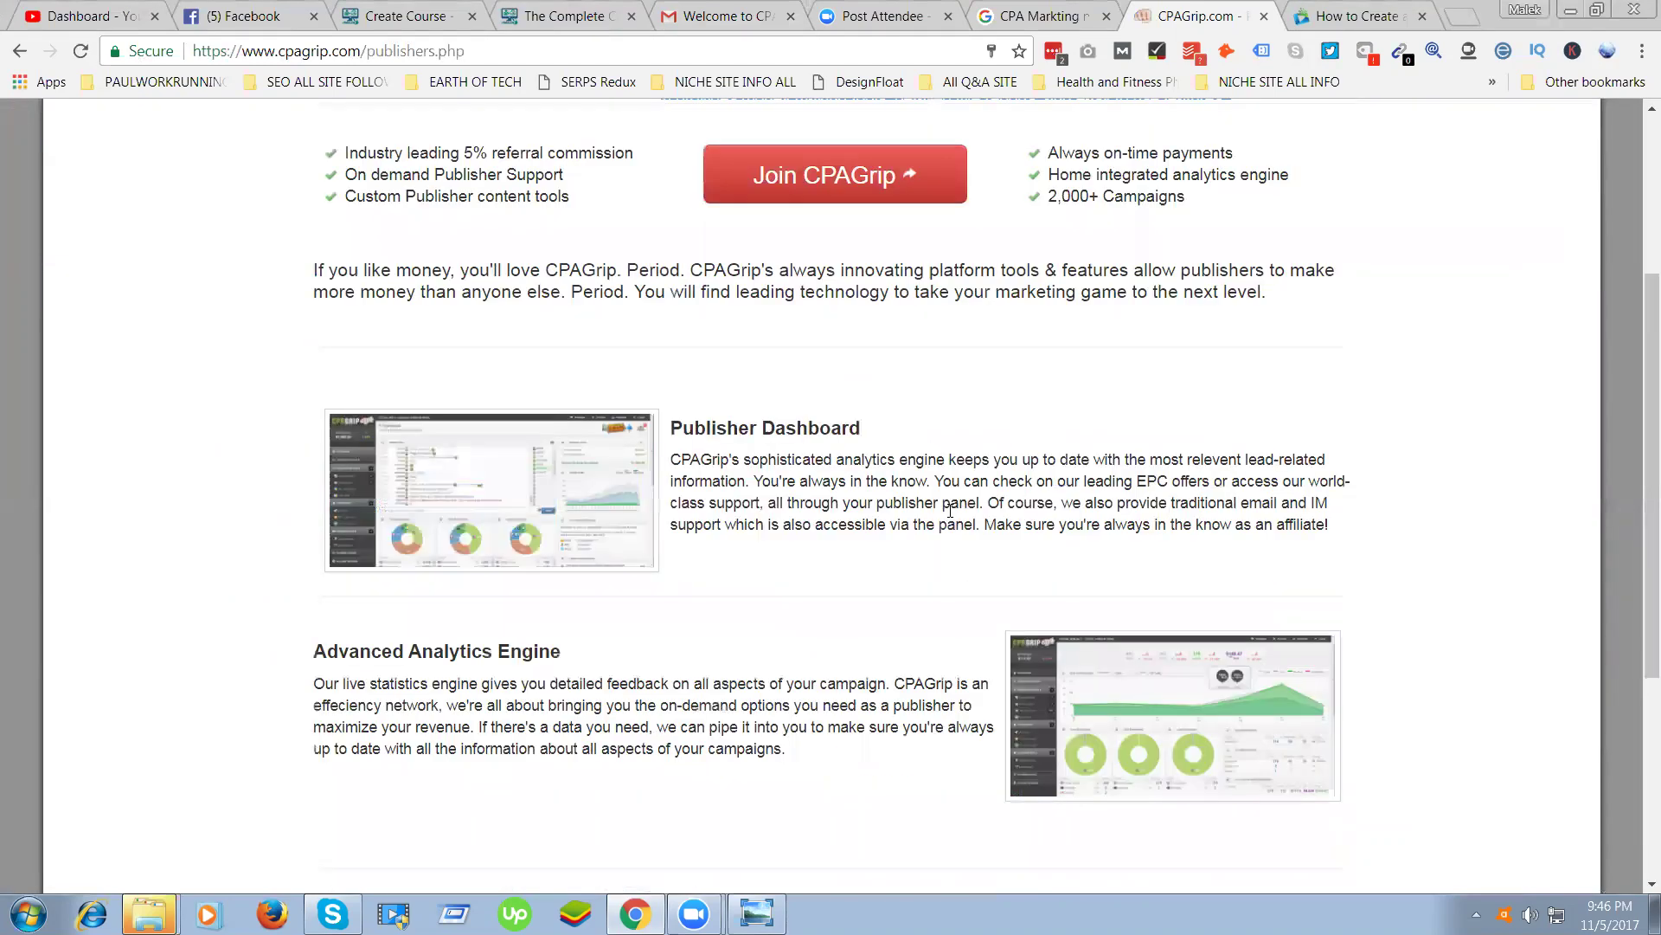
scroll(1208, 475, down, 2)
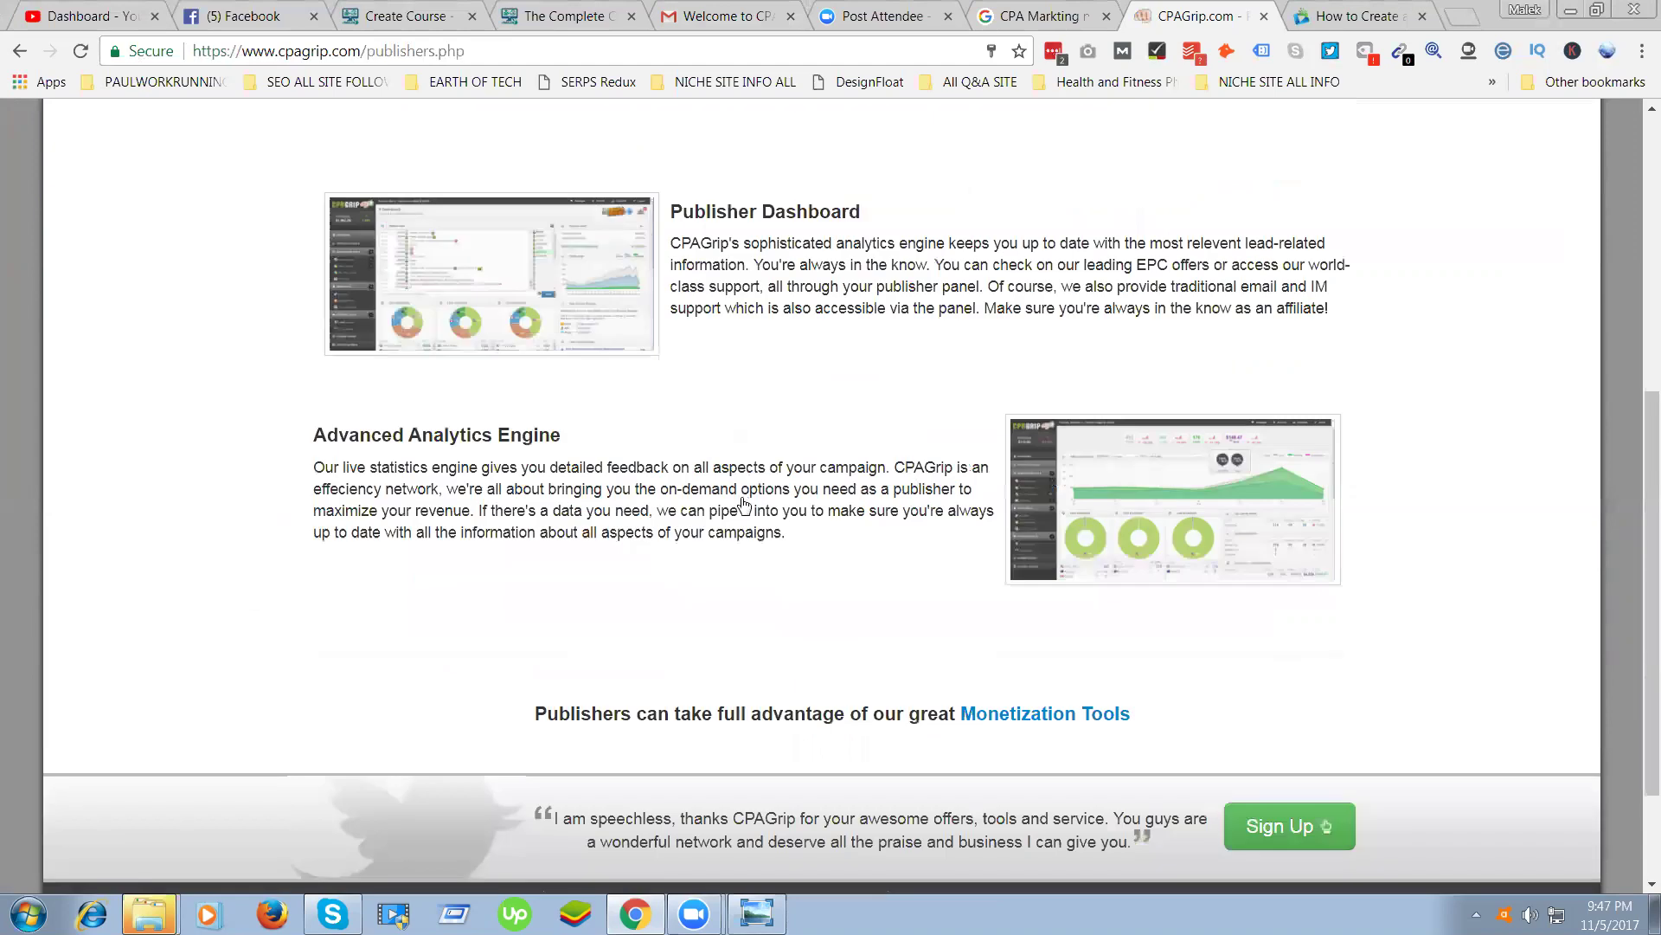
scroll(744, 504, up, 5)
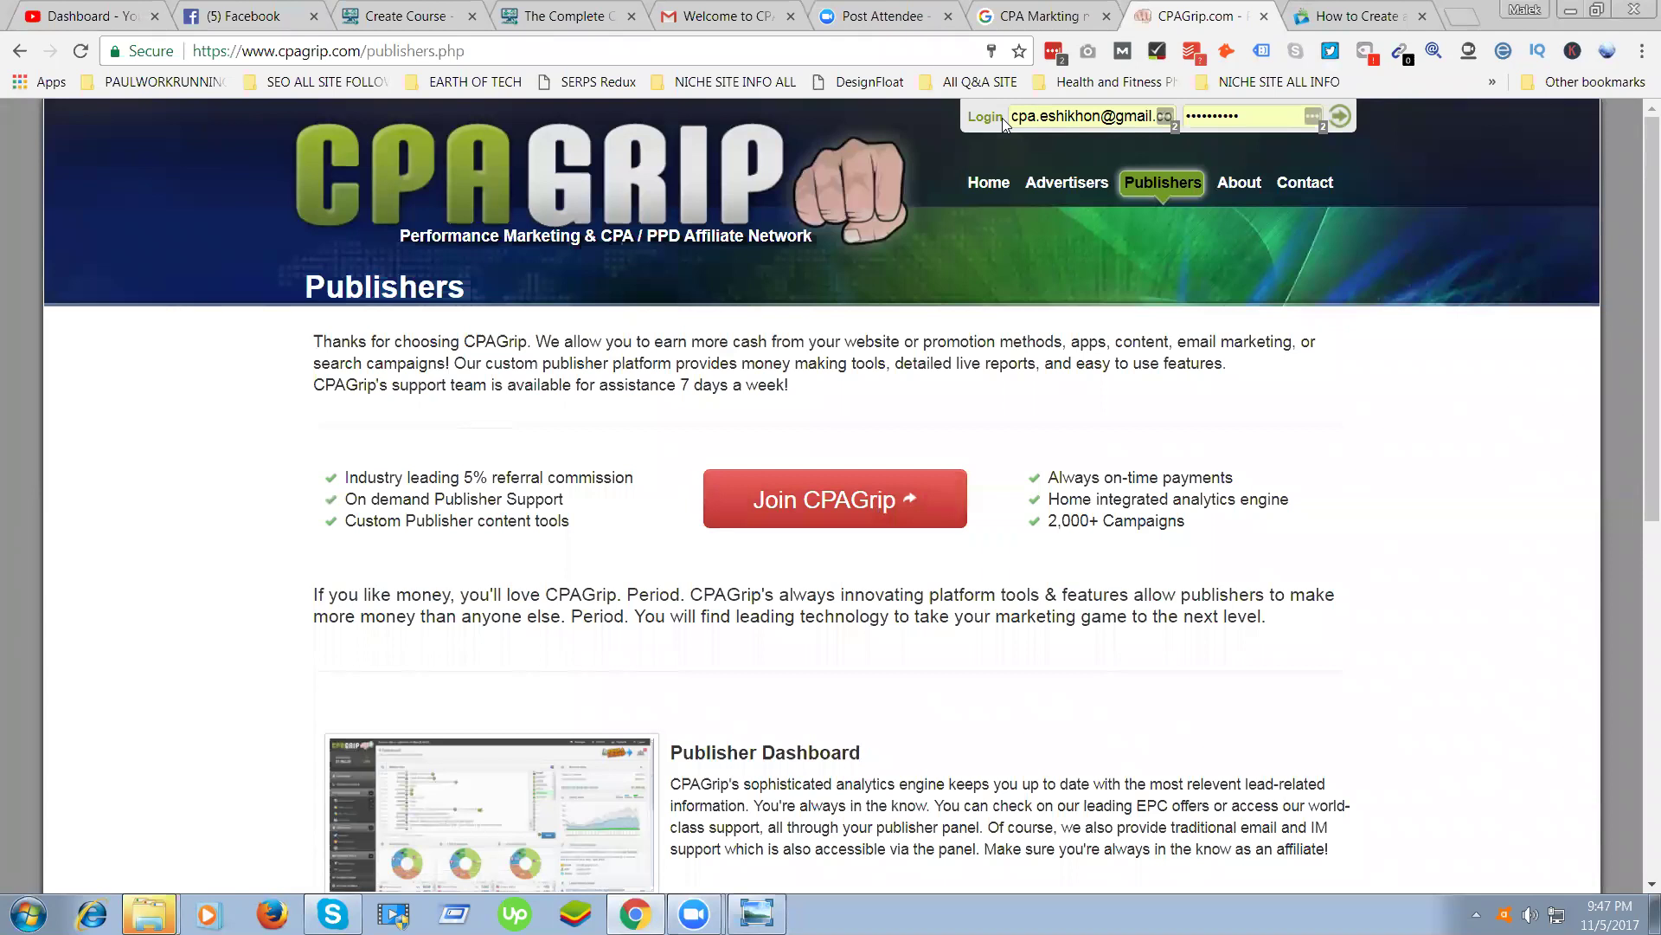
mouse_move(776, 383)
mouse_down()
mouse_move(699, 412)
mouse_move(698, 610)
mouse_move(1098, 581)
mouse_move(1024, 580)
mouse_up()
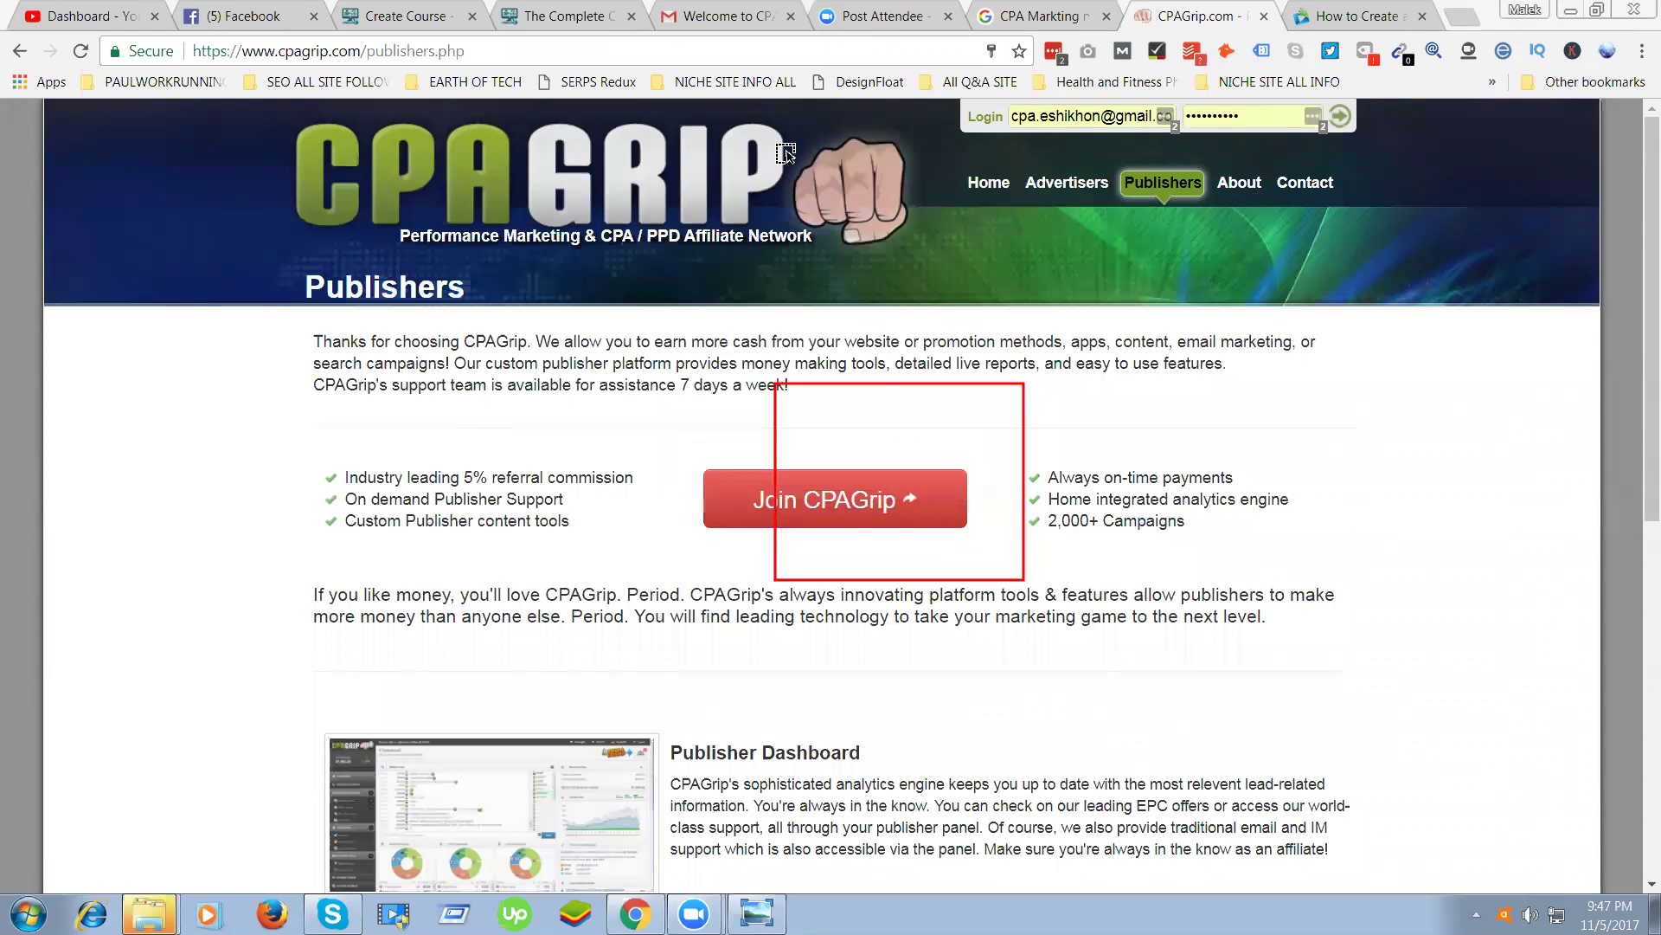
click(819, 510)
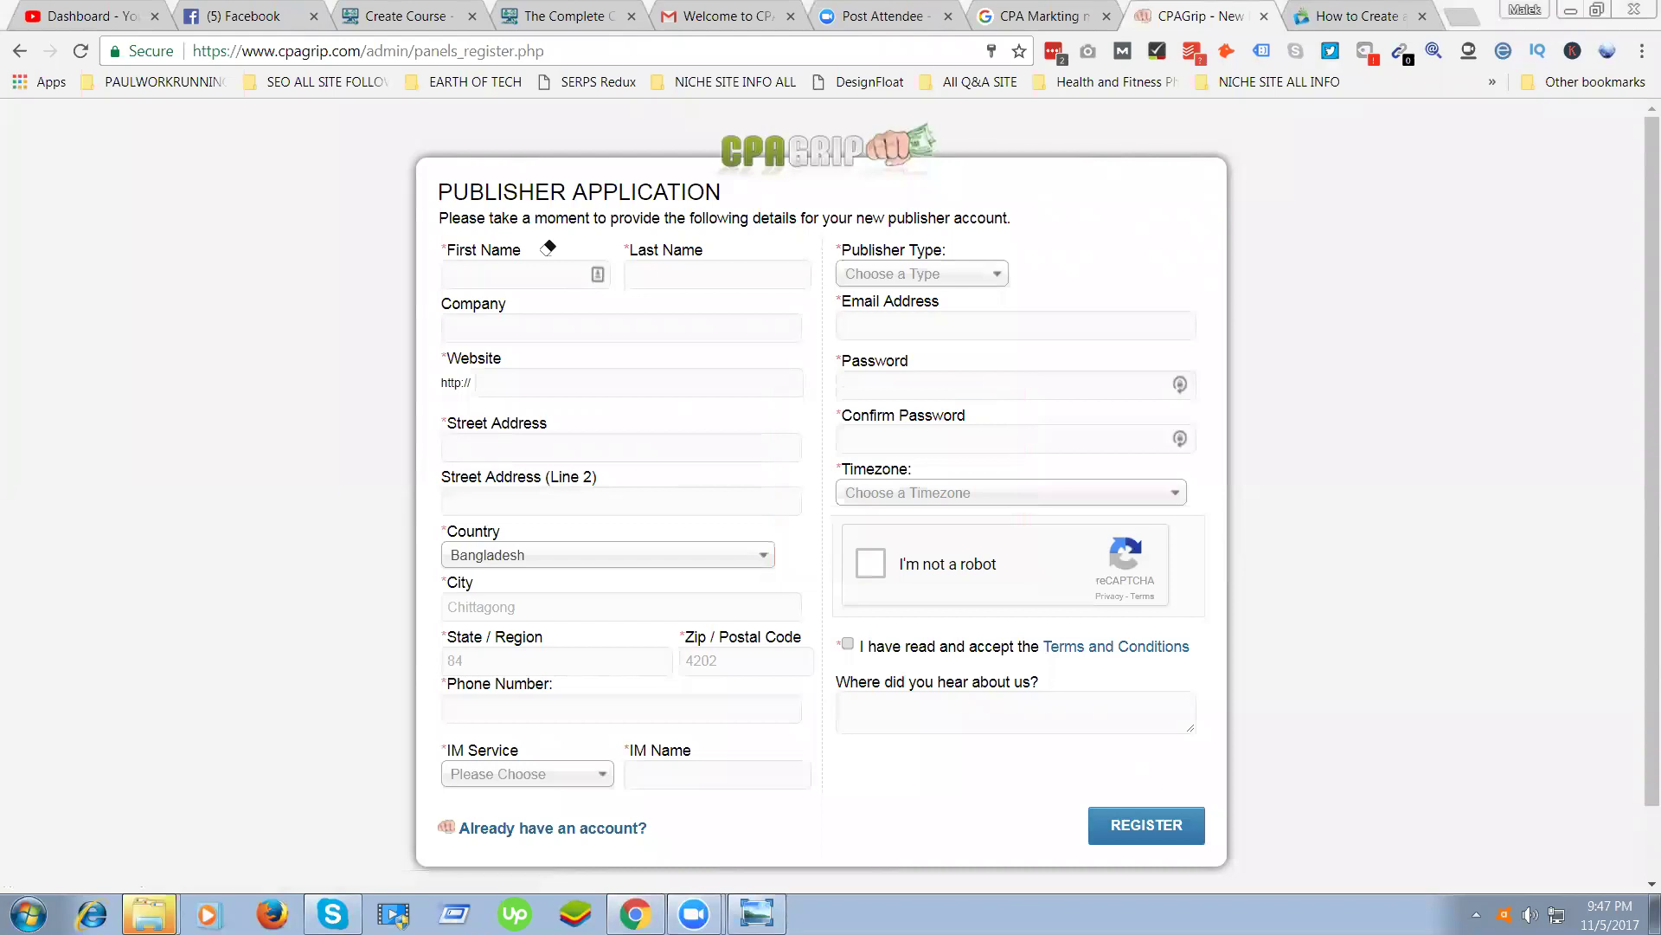
Fill in the applicant's first and last name from saved suggestions and company Futureteck
click(563, 275)
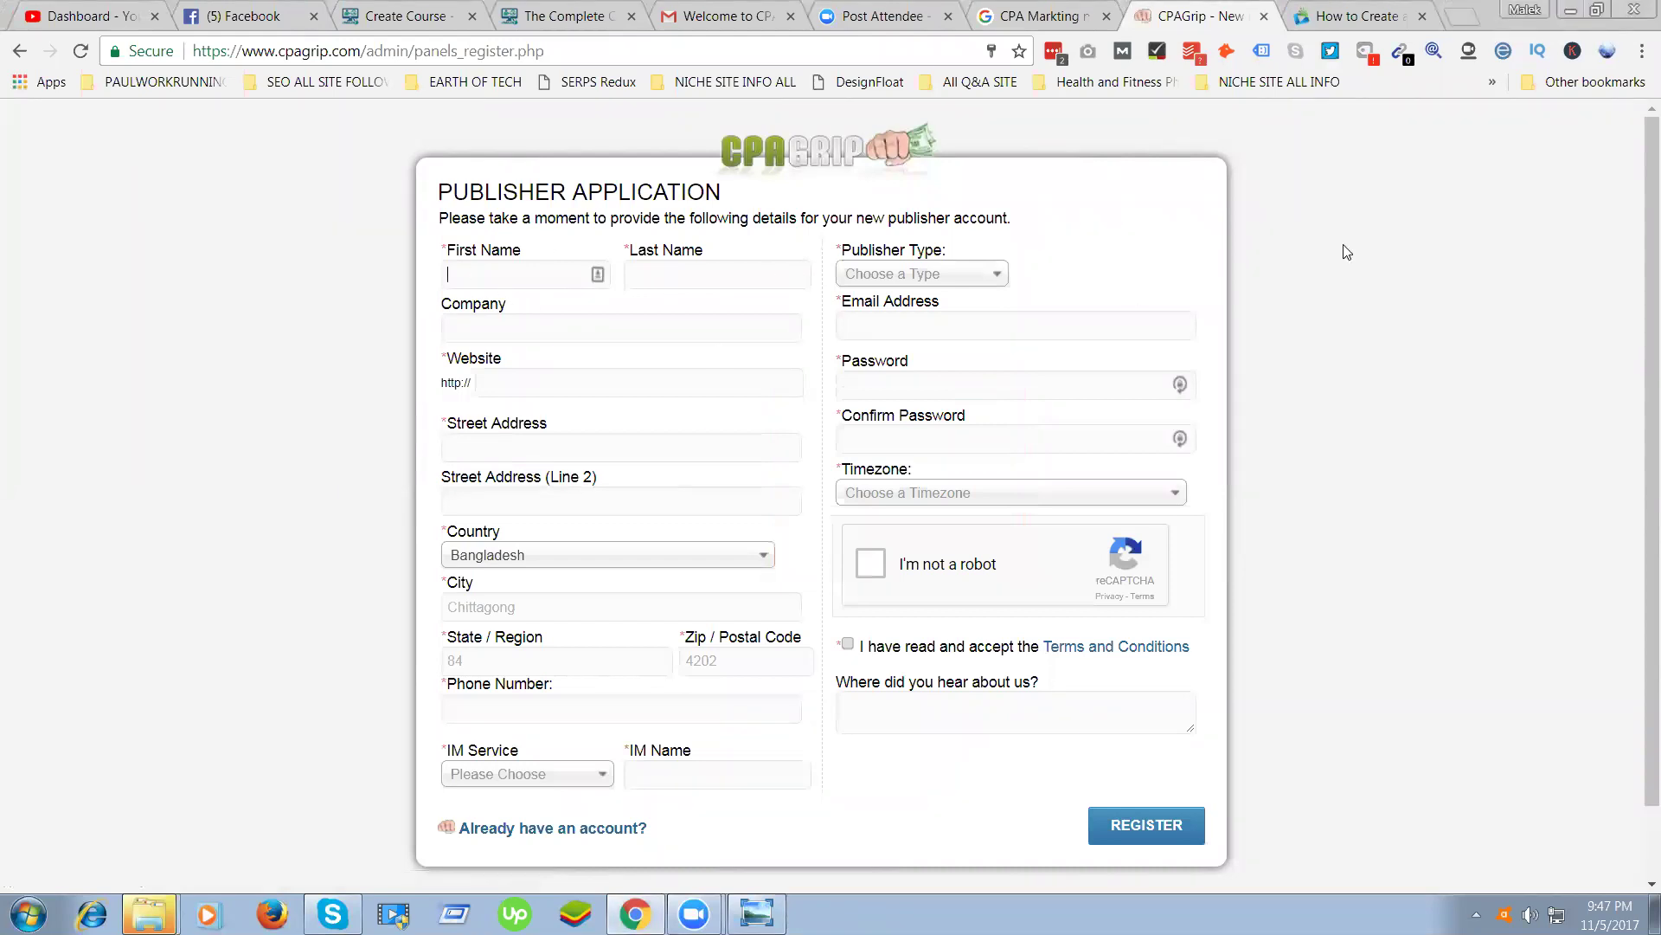
text(Sha)
key(BackSpace)
key(BackSpace)
click(554, 303)
click(666, 277)
click(667, 359)
click(541, 334)
text(Futuredt)
key(BackSpace)
text(tek)
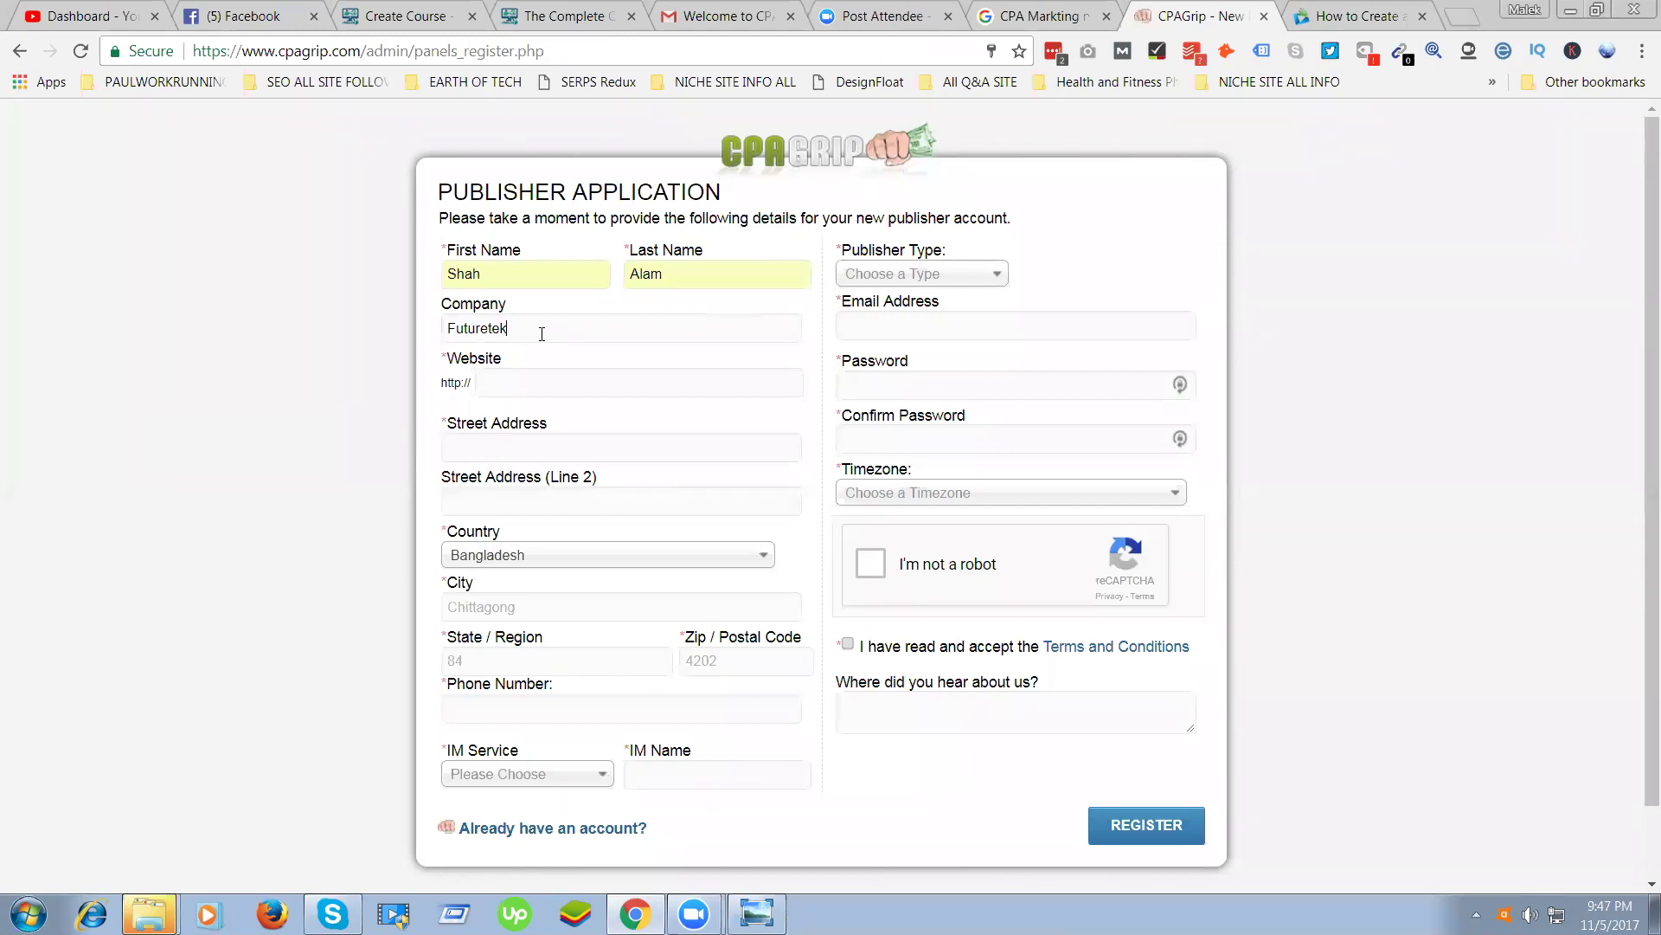
key(BackSpace)
text(ck)
Set the website to instaroommate.com/ and dismiss the street address autofill suggestion
click(527, 383)
click(507, 382)
click(657, 410)
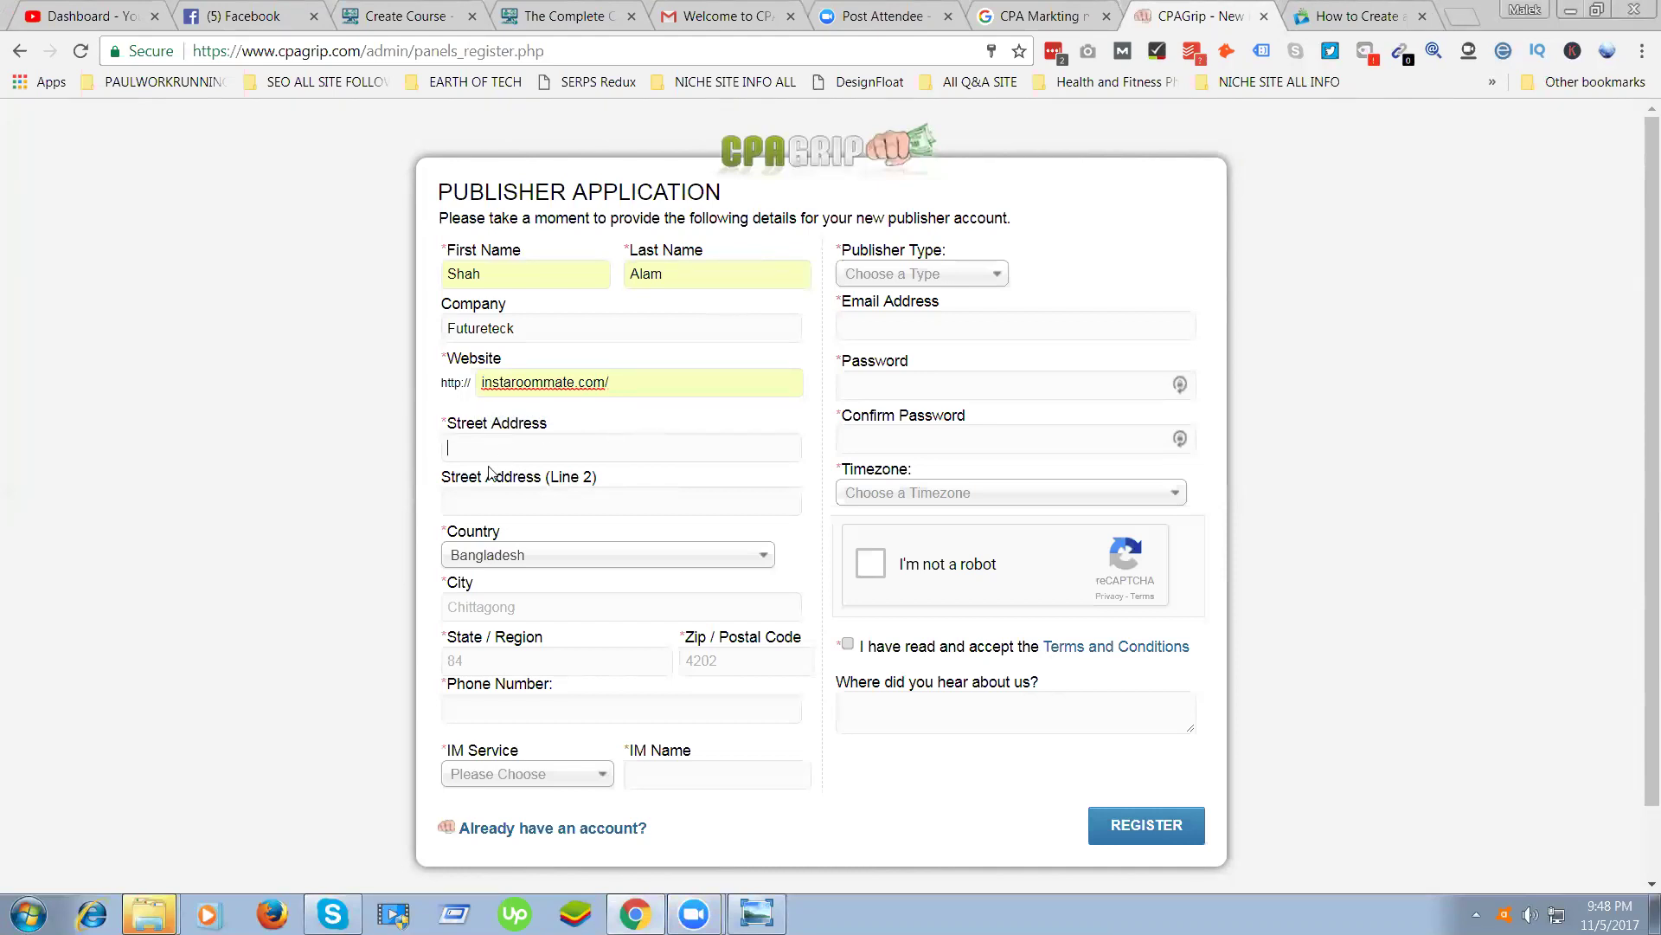
drag(445, 423, 550, 424)
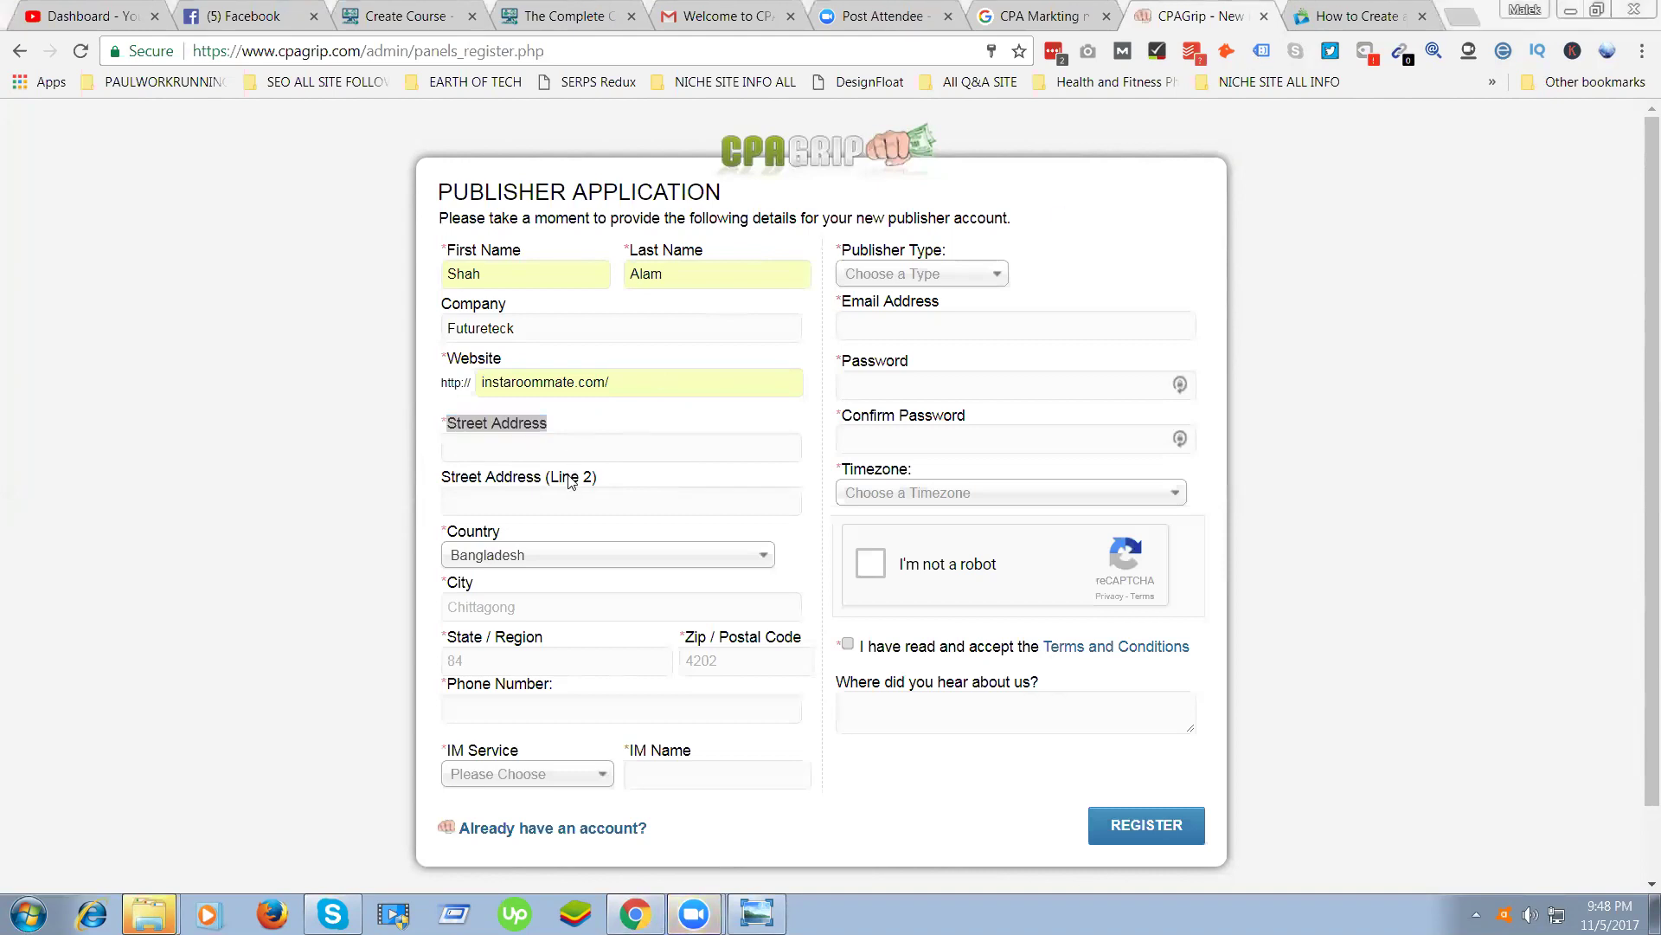
click(459, 449)
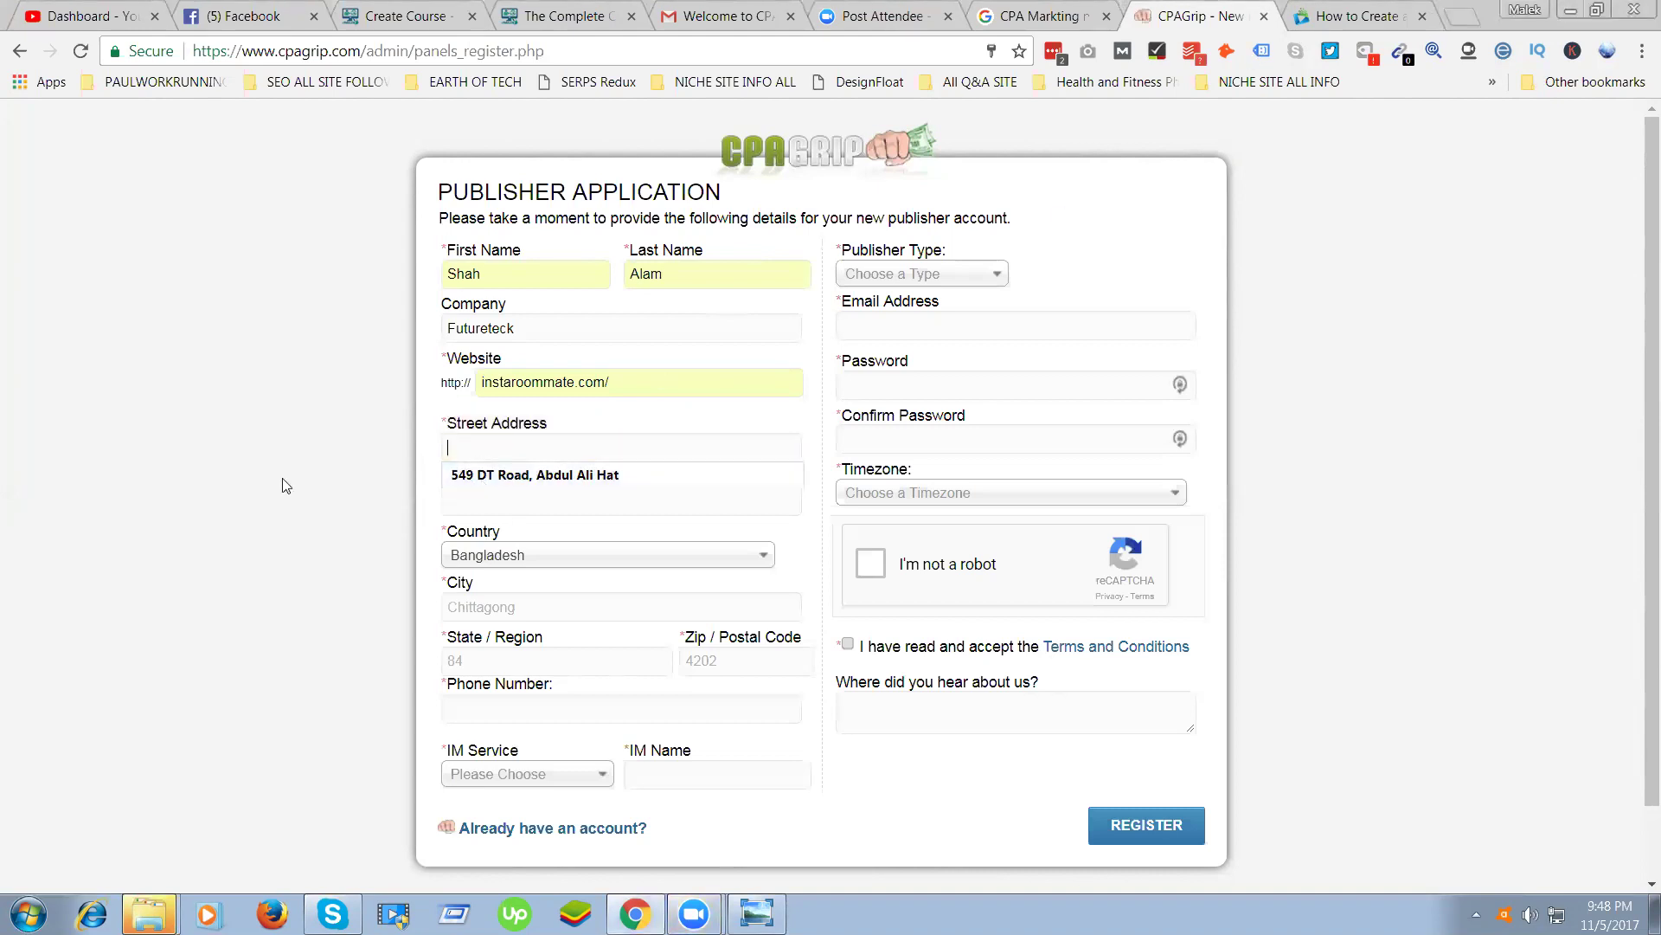
click(394, 485)
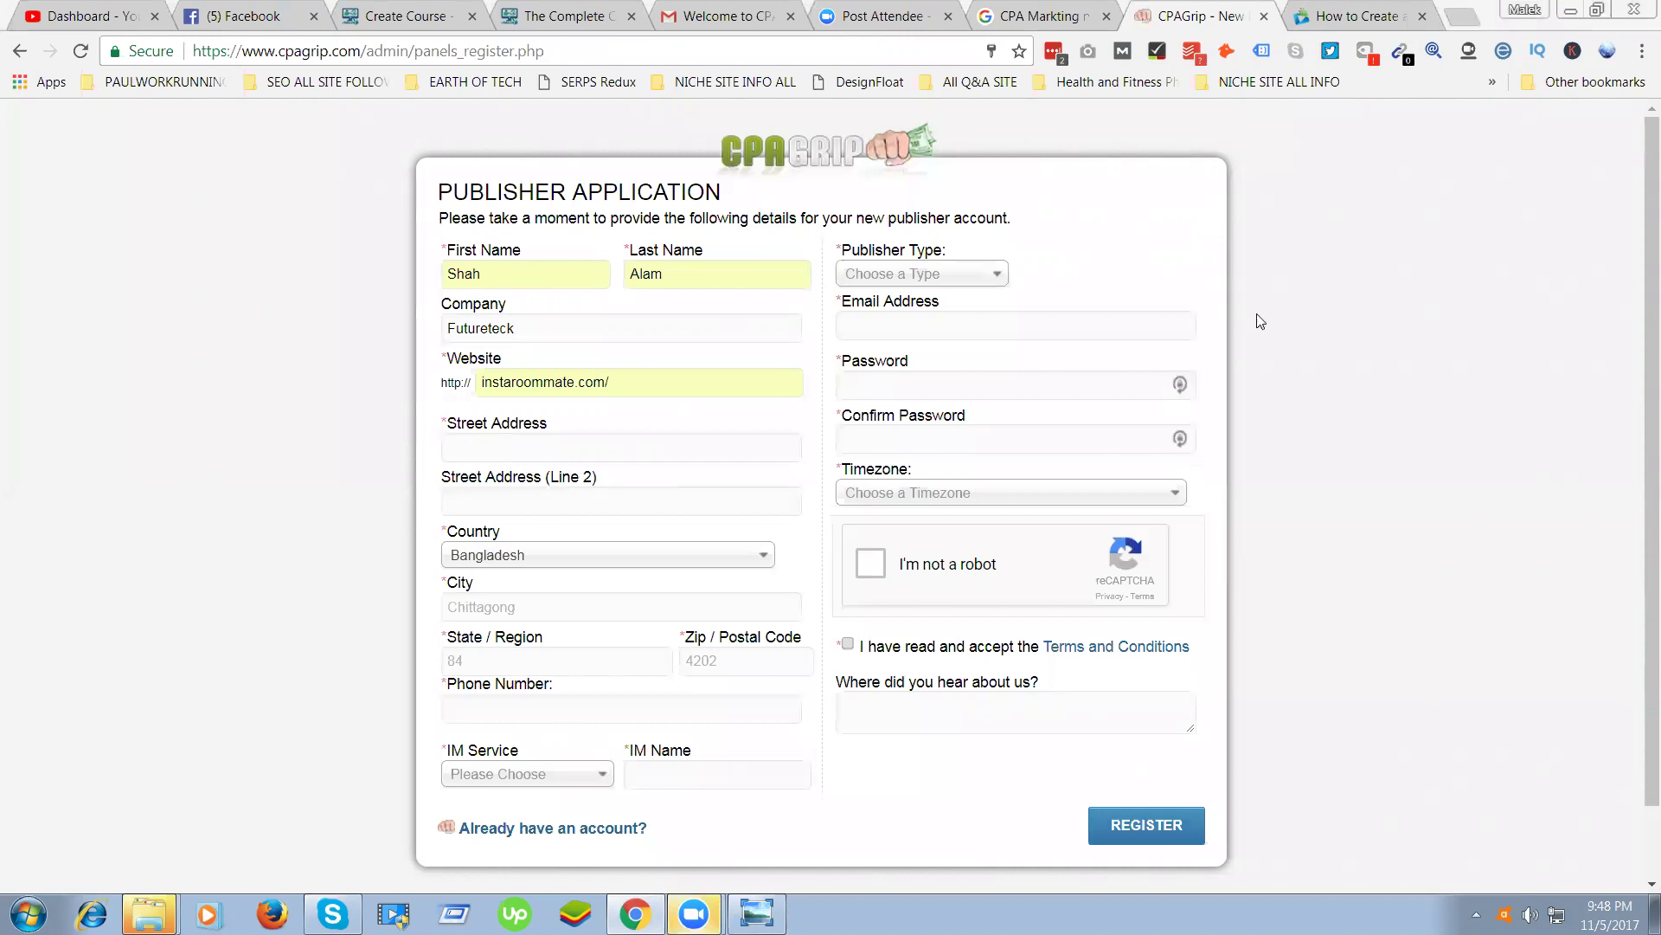
Enter the applicant's village and post office into Street Address
click(526, 447)
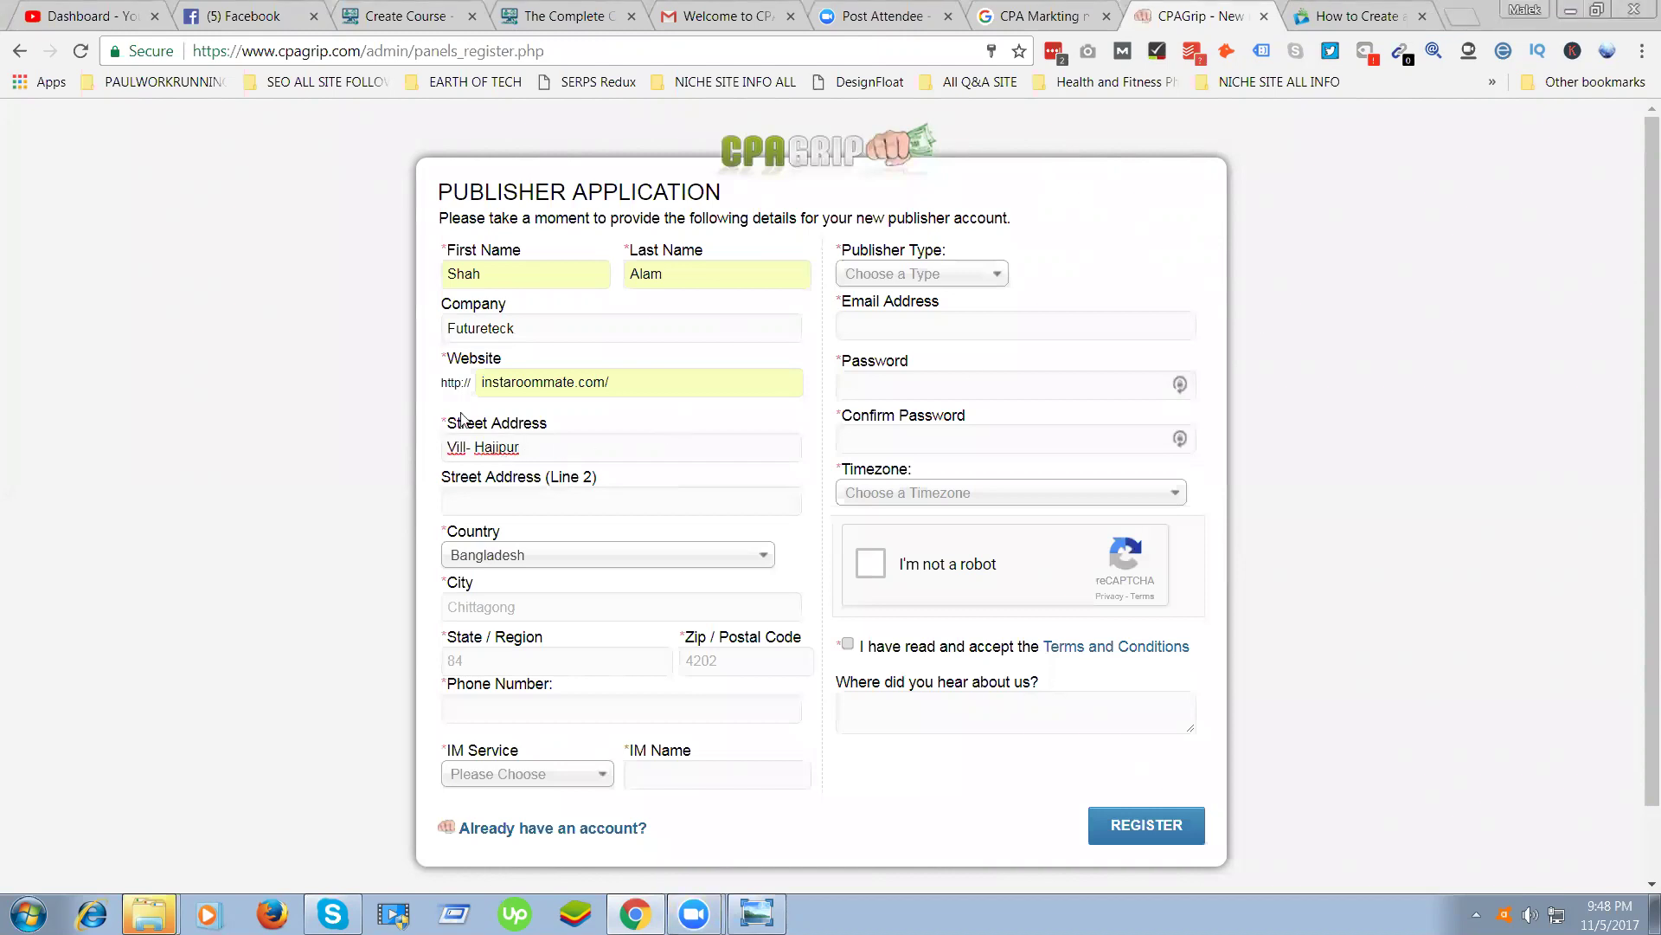
click(593, 443)
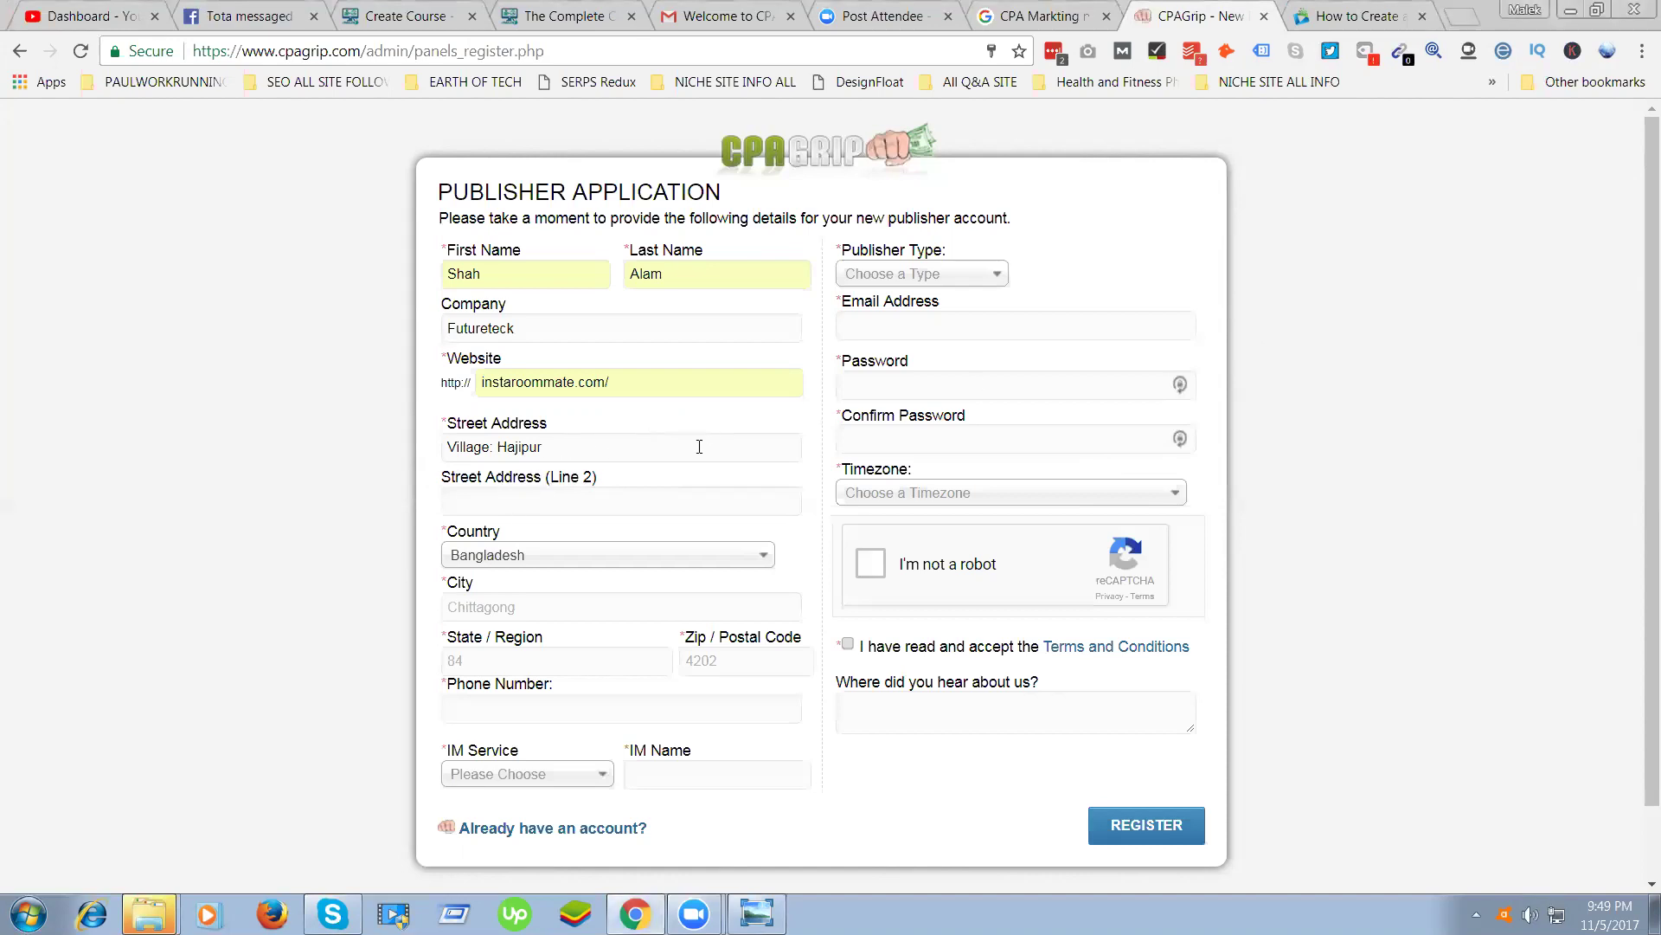
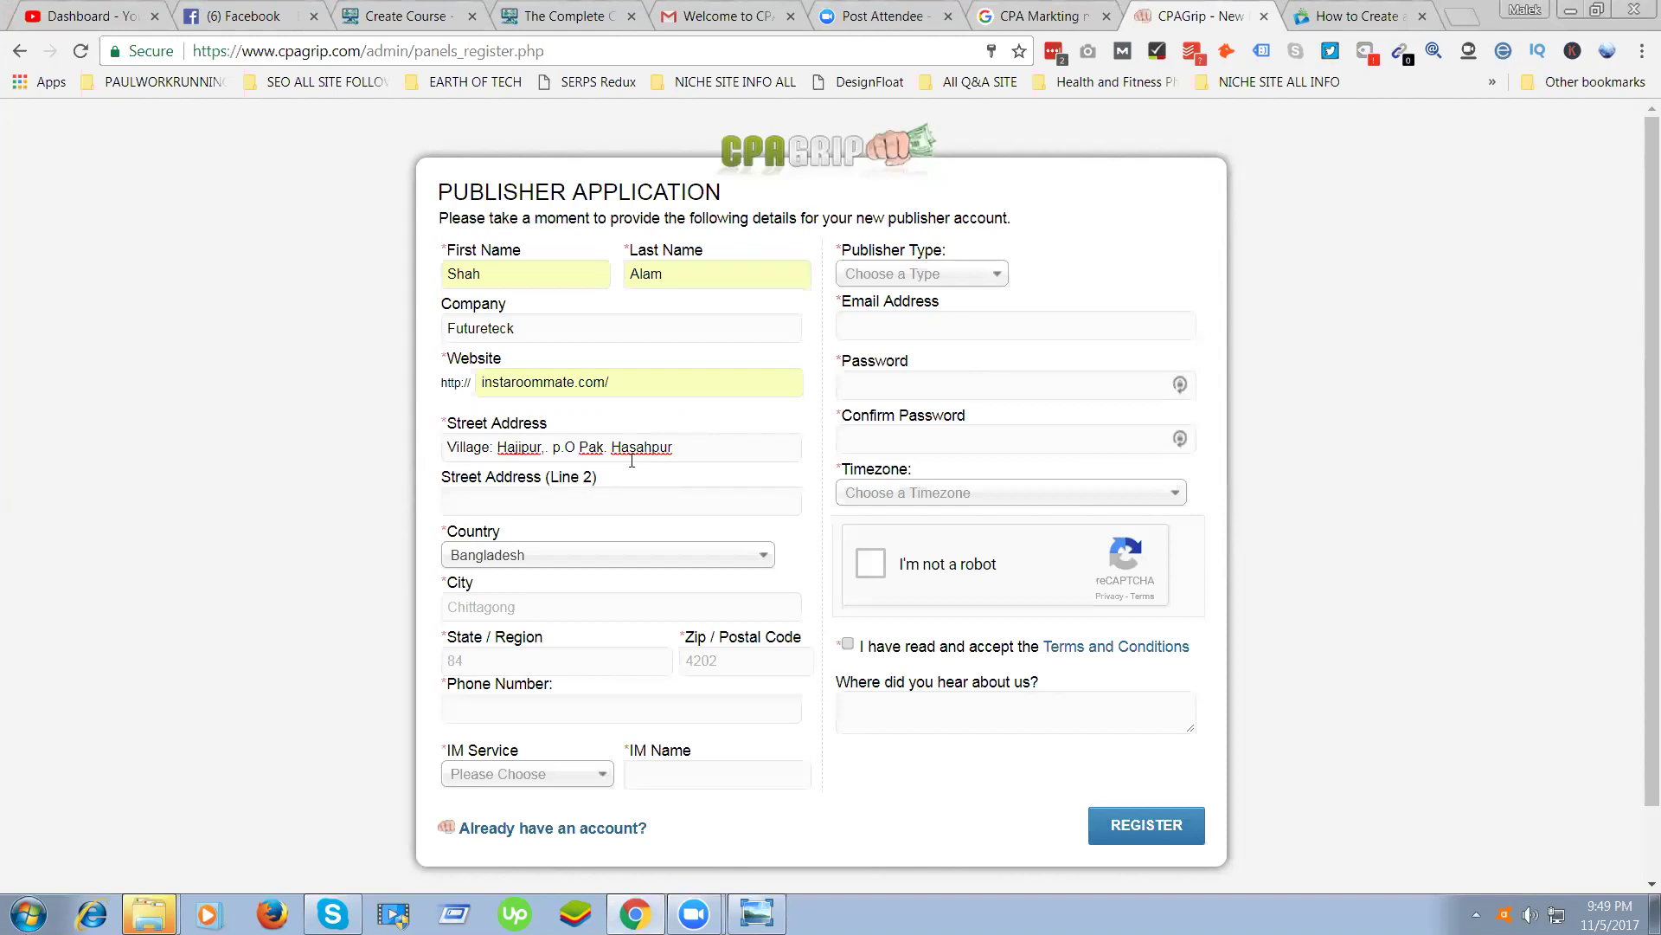
Correct the post office name and punctuation, then paste the town into Street Address Line 2
click(548, 448)
key(BackSpace)
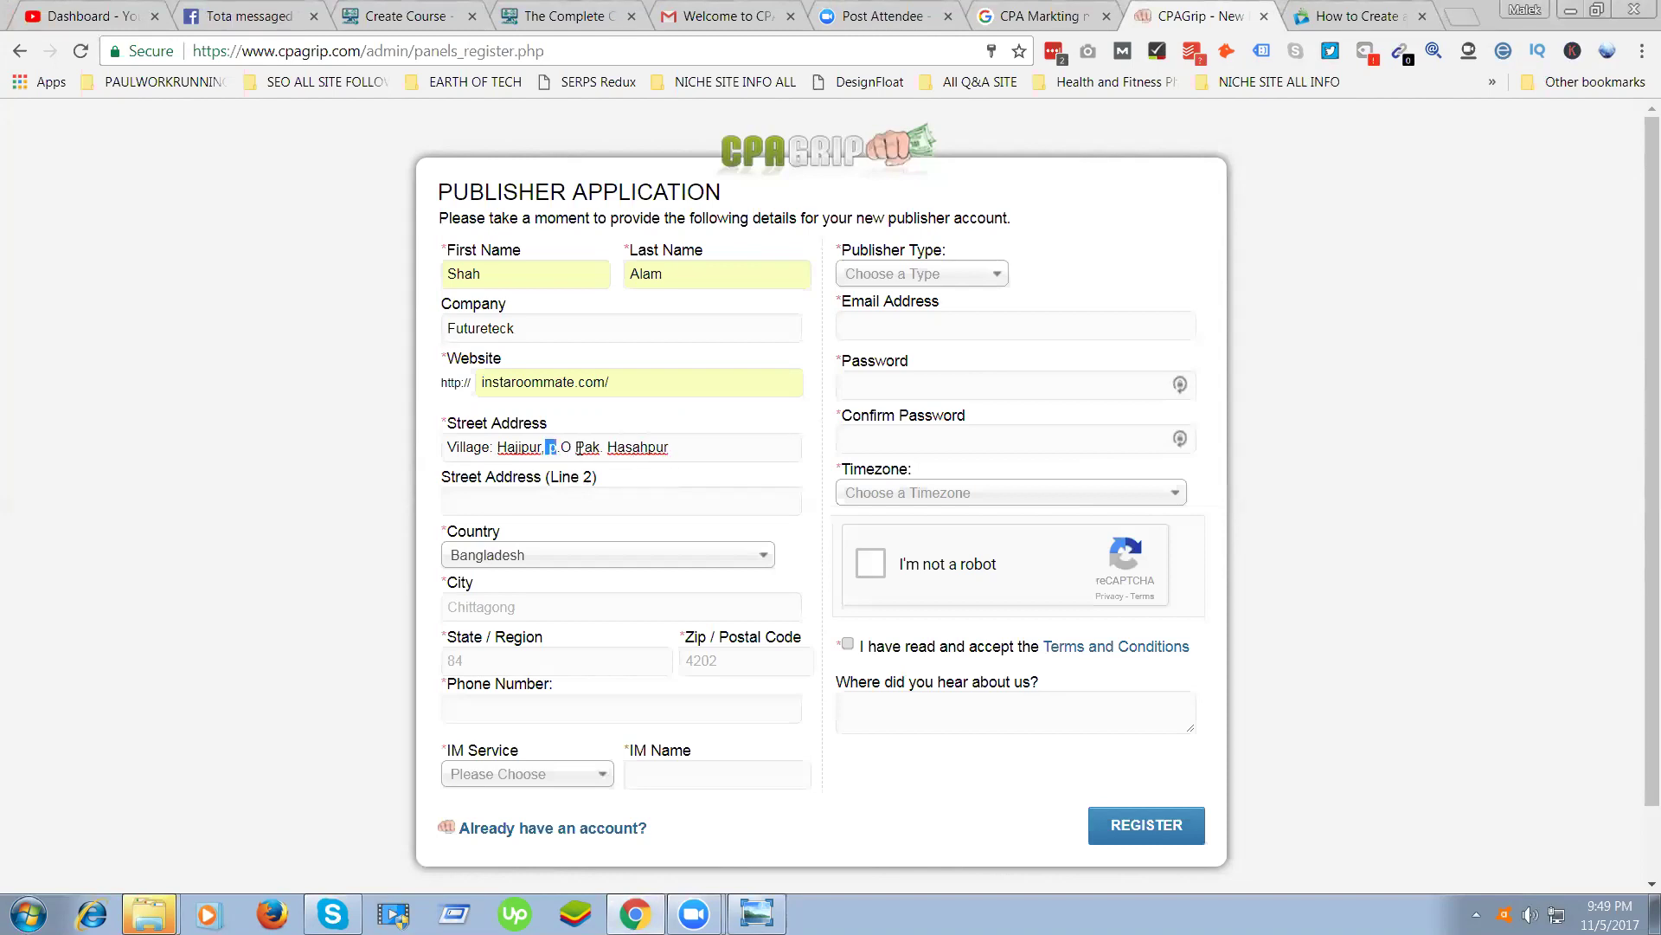
drag(547, 448, 815, 460)
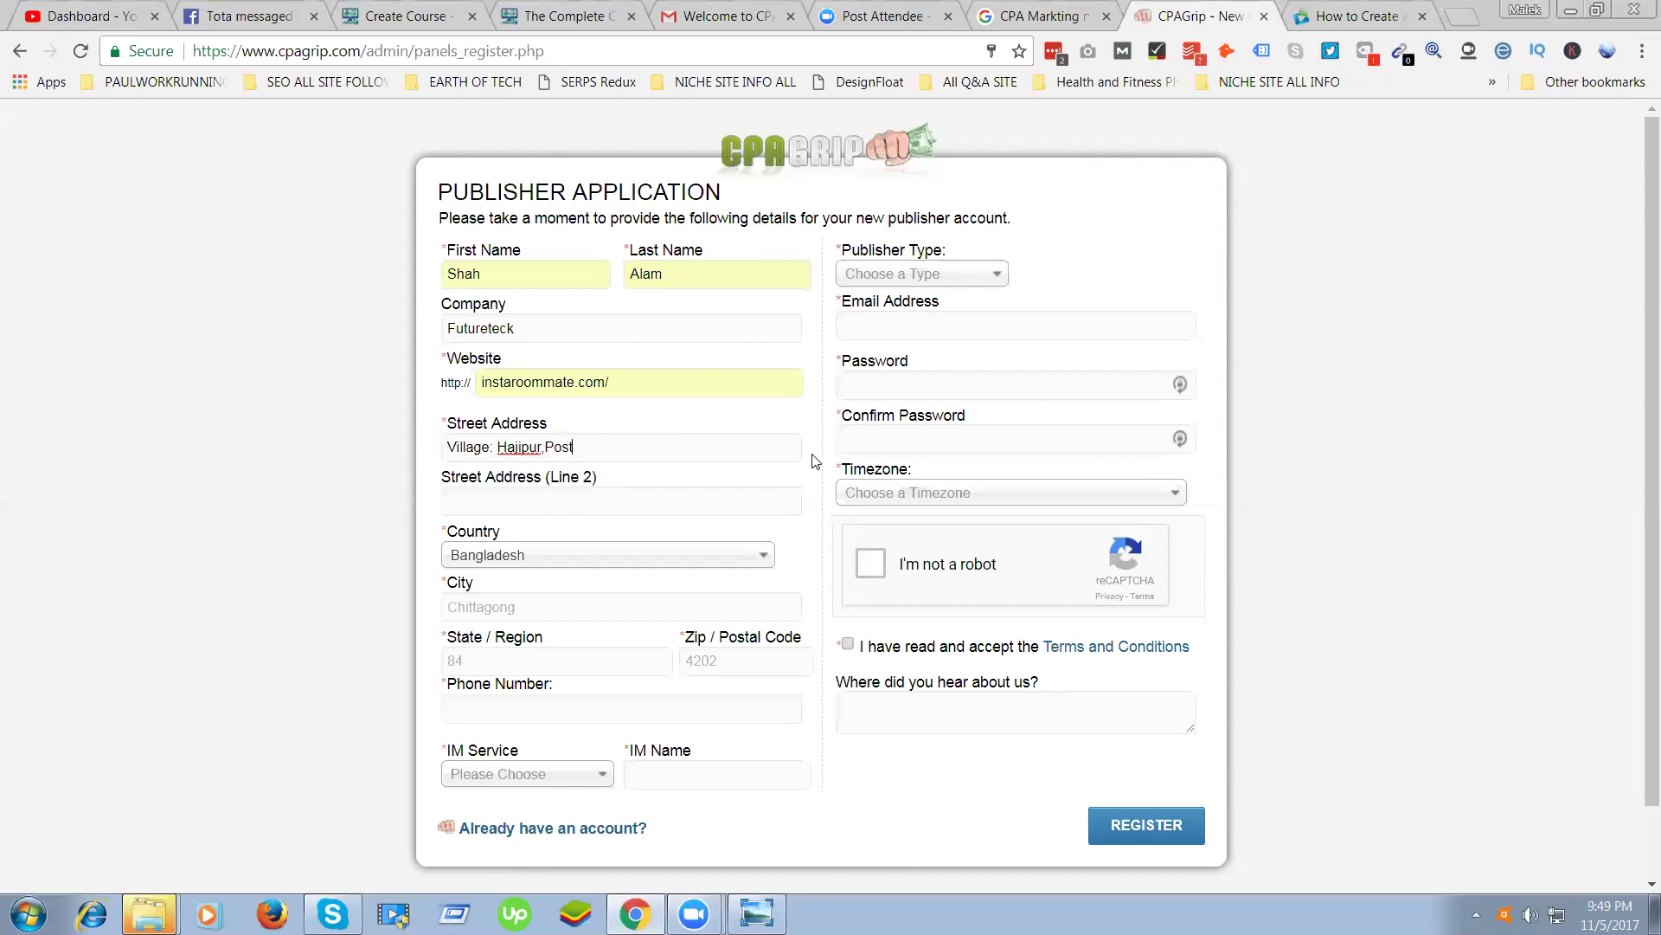
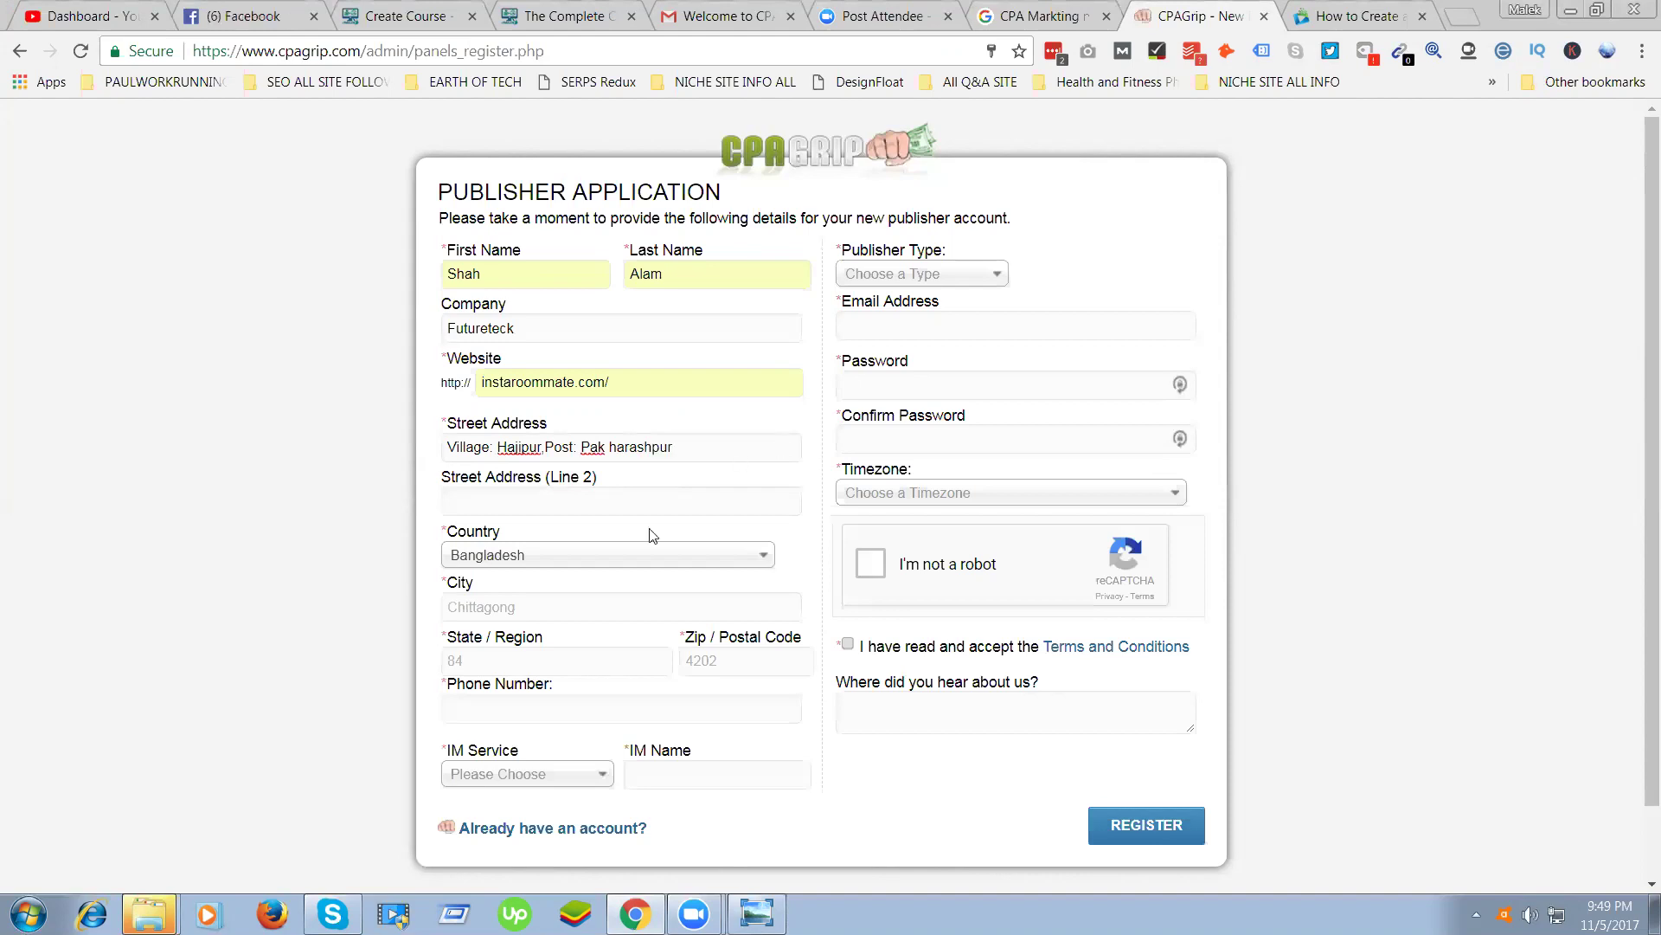
click(544, 447)
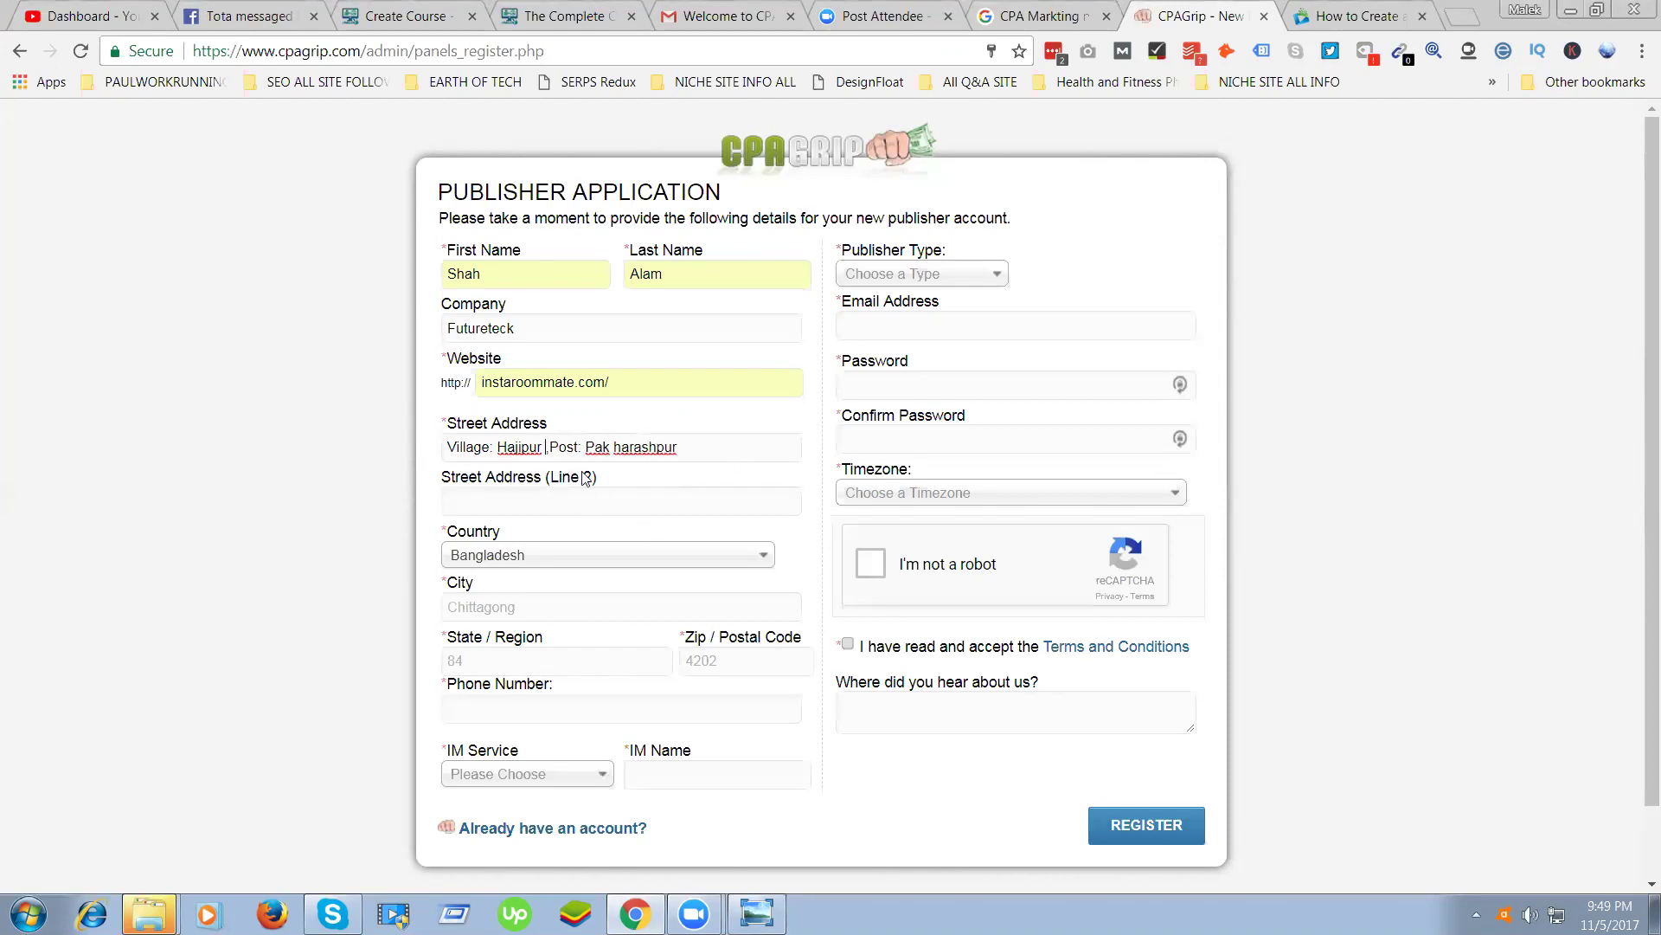
key(BackSpace)
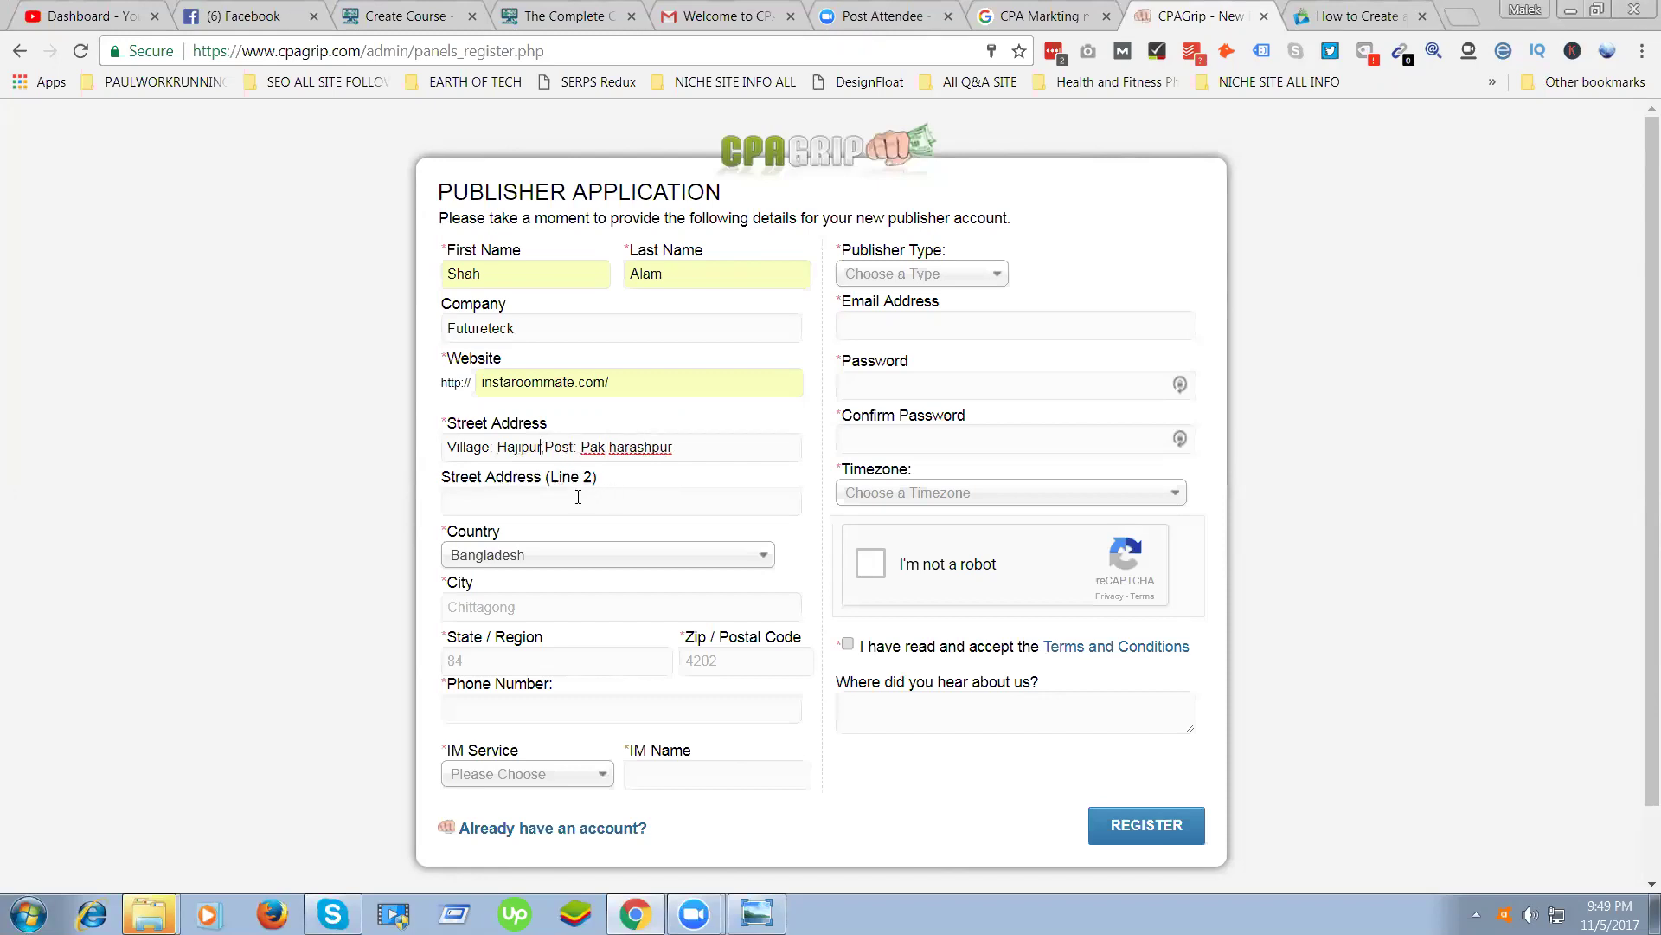
text(,)
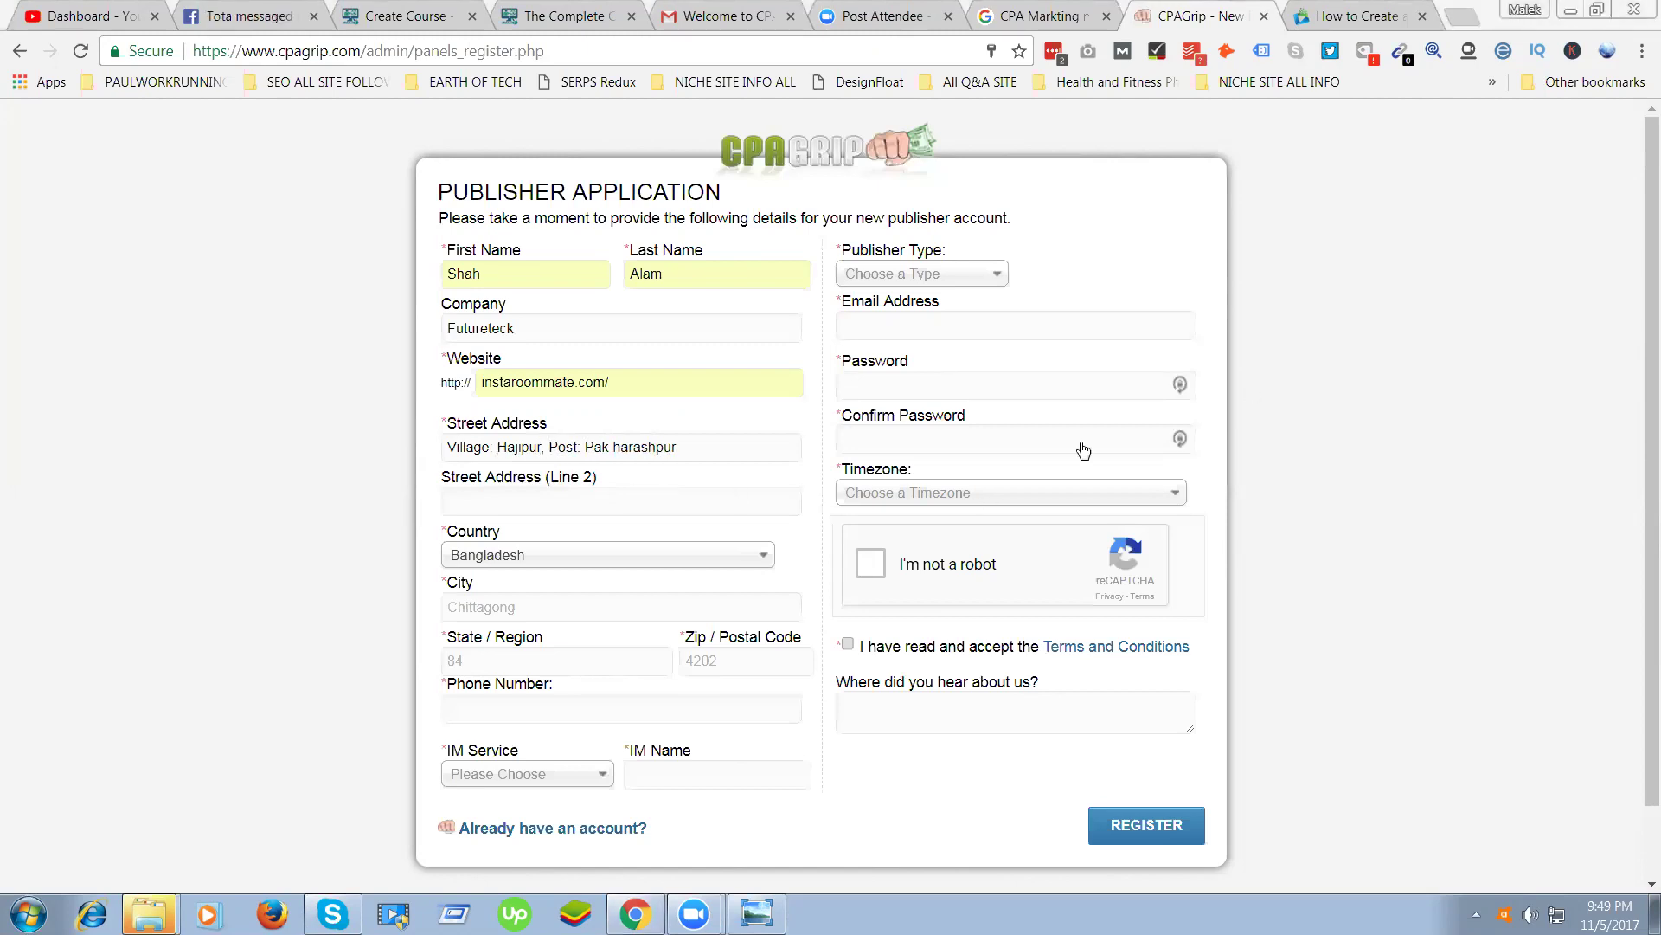
click(538, 509)
text(Bijoynagar)
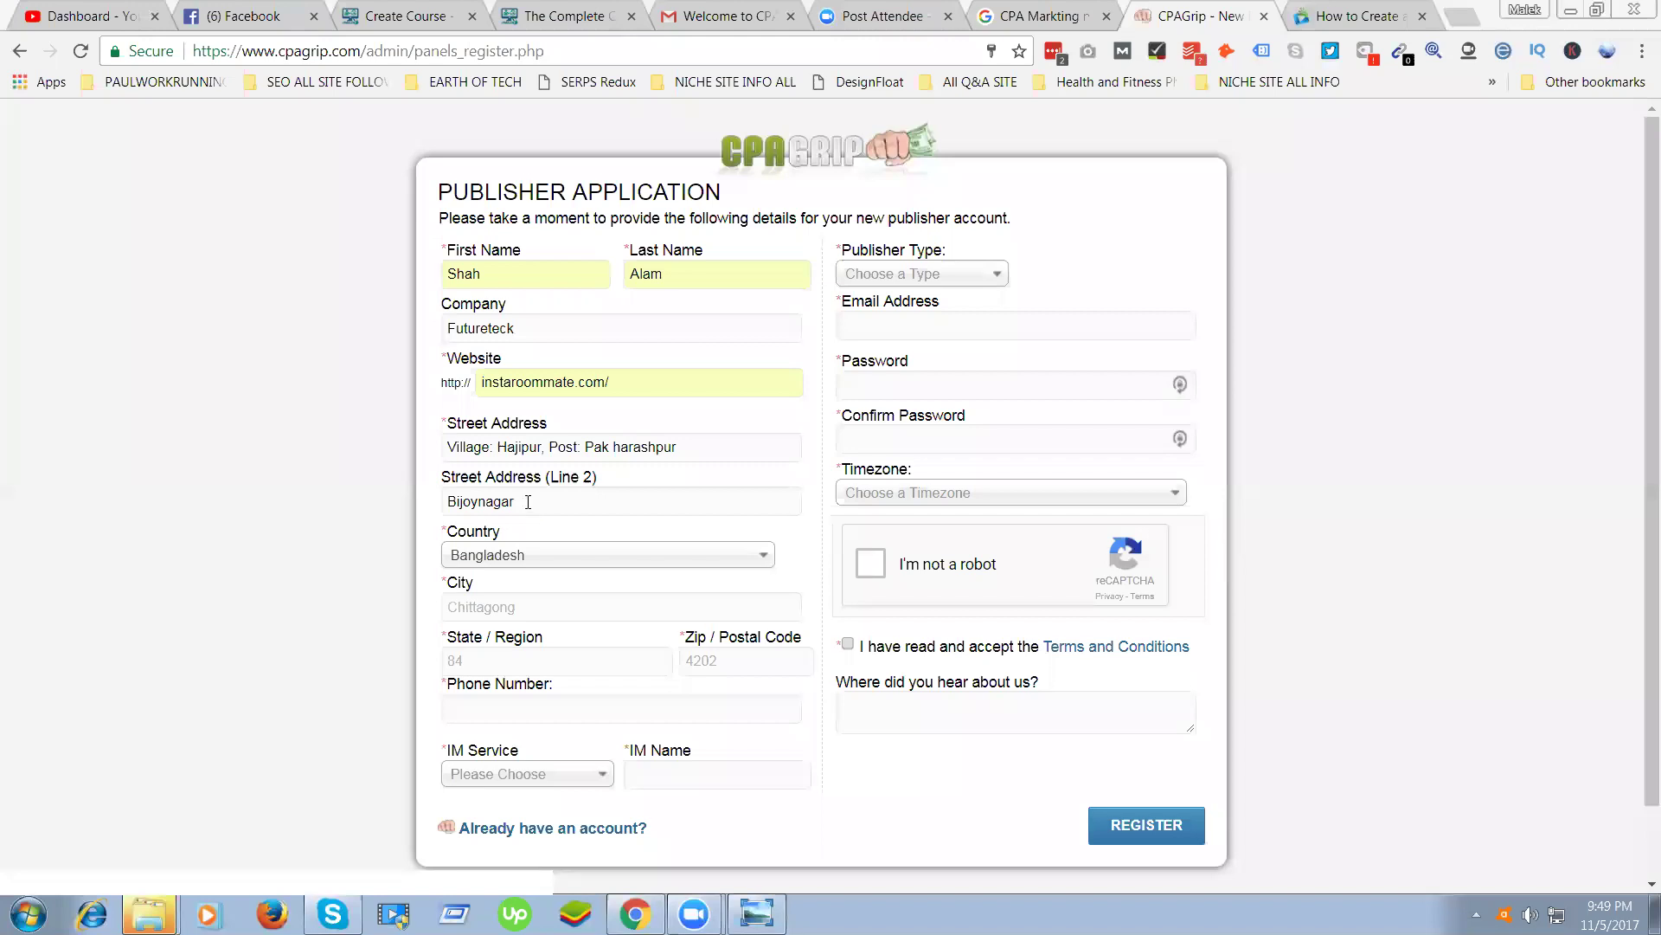
Add the district to address line 2 and keep Bangladesh as the country
text(, Brahmanbaria)
click(472, 563)
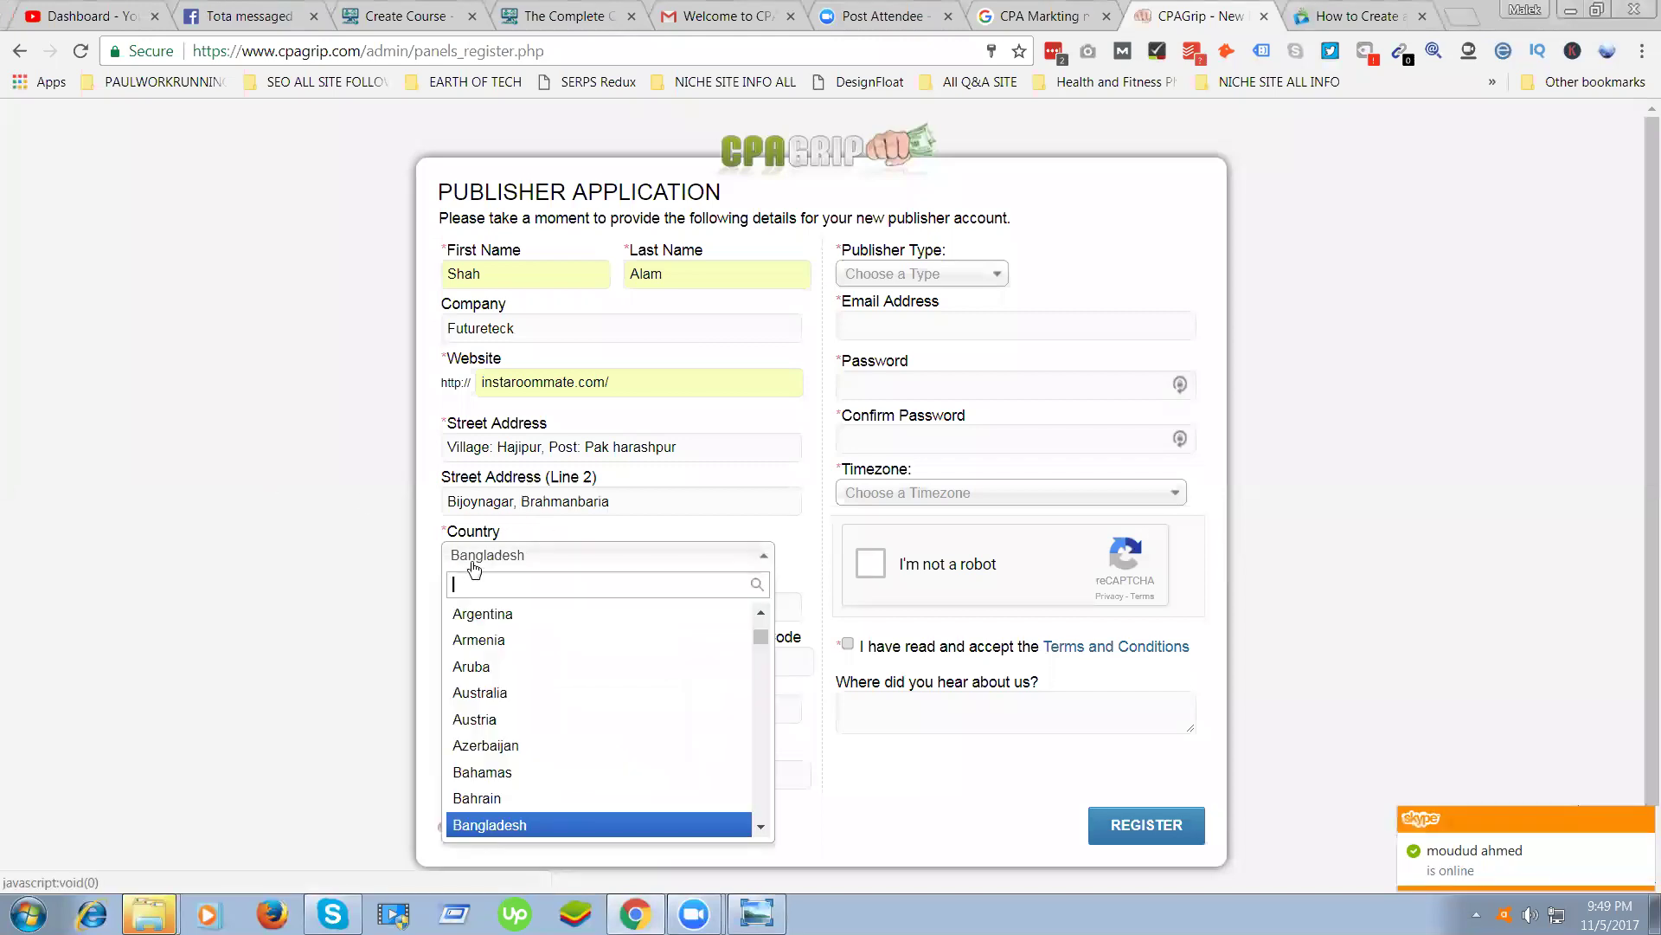
scroll(538, 675, down, 2)
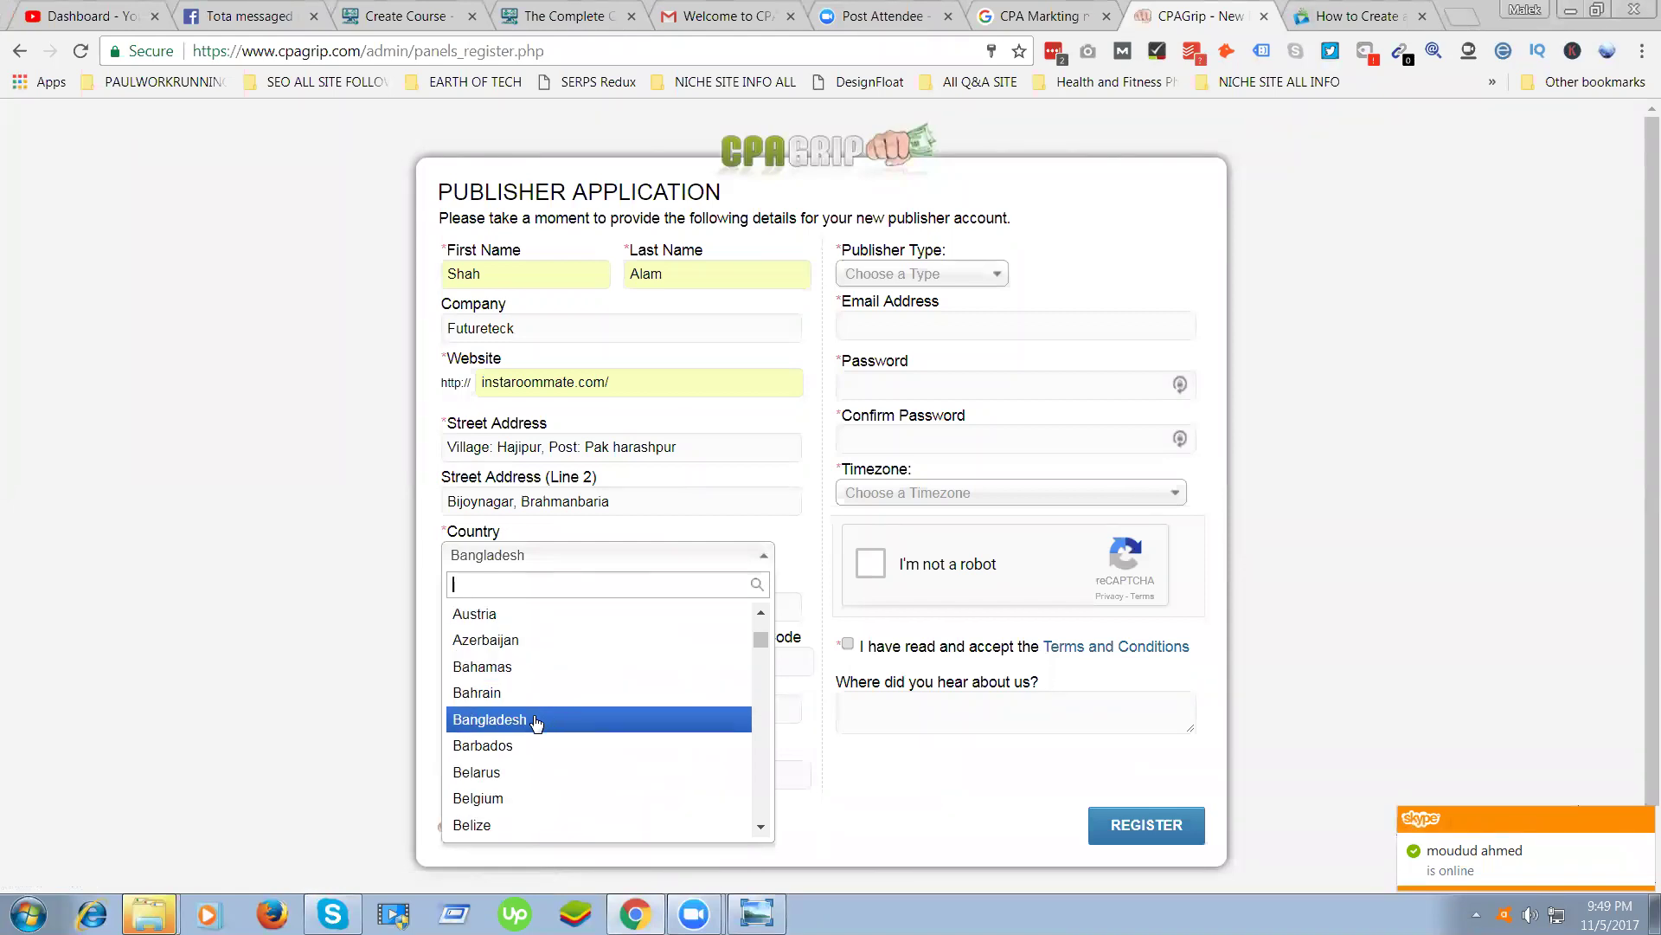
click(539, 721)
Fill City and State/Region with Brahmanbaria and enter the applicant's phone number
click(528, 609)
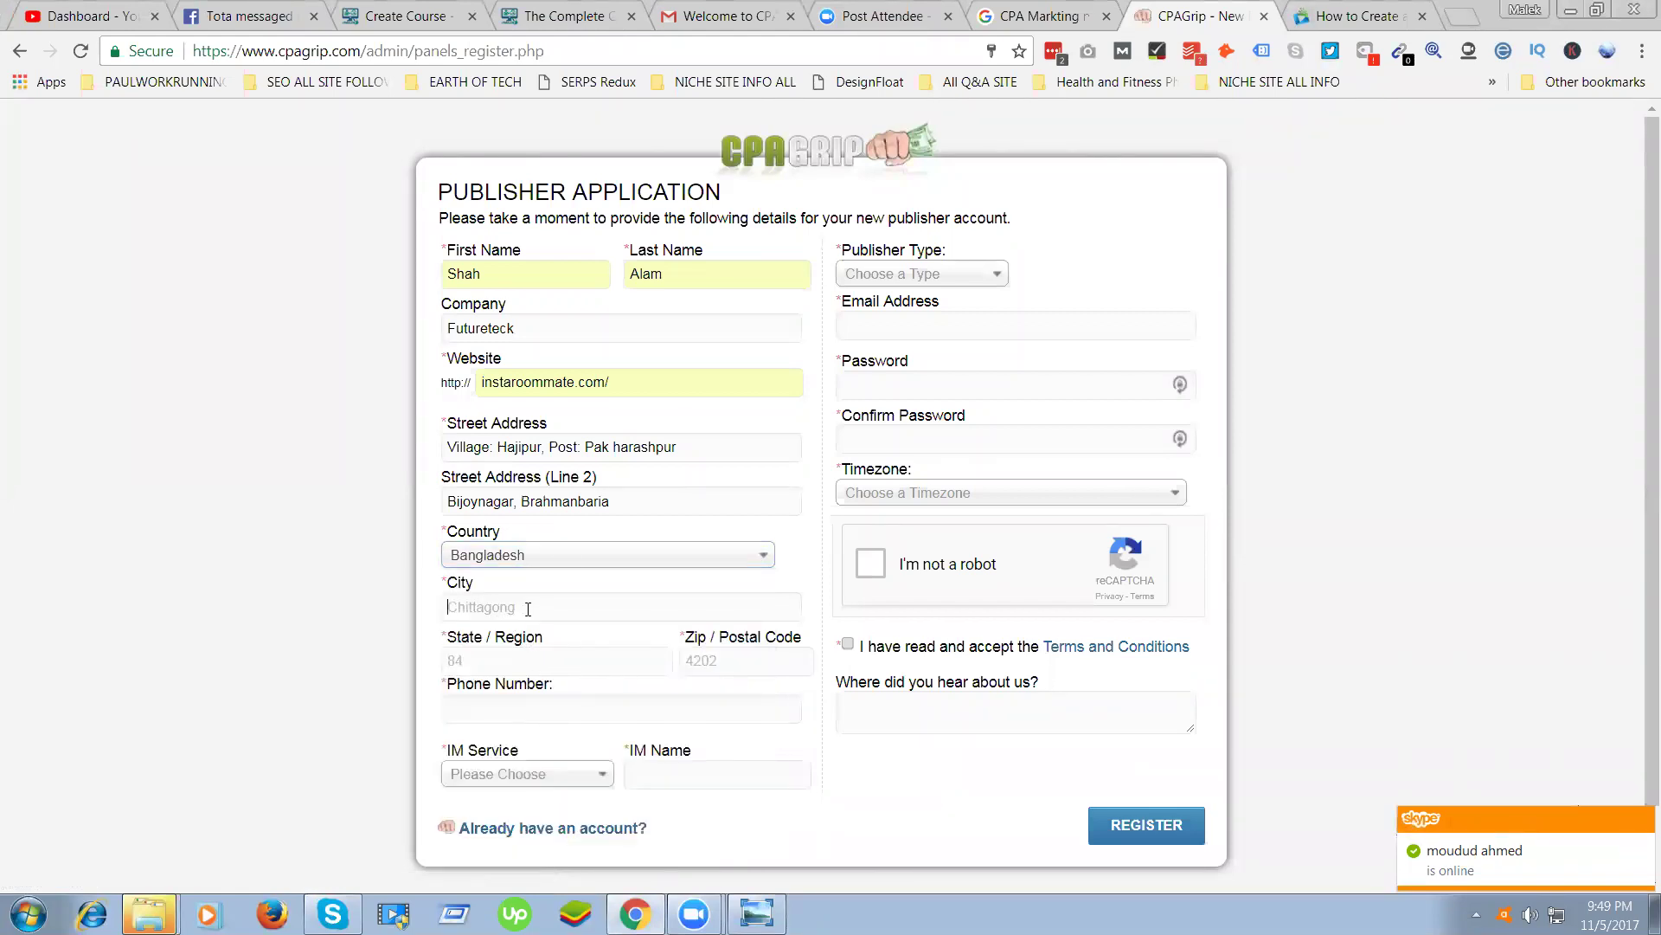
triple_click(621, 500)
click(499, 599)
text(Brahmanbaria)
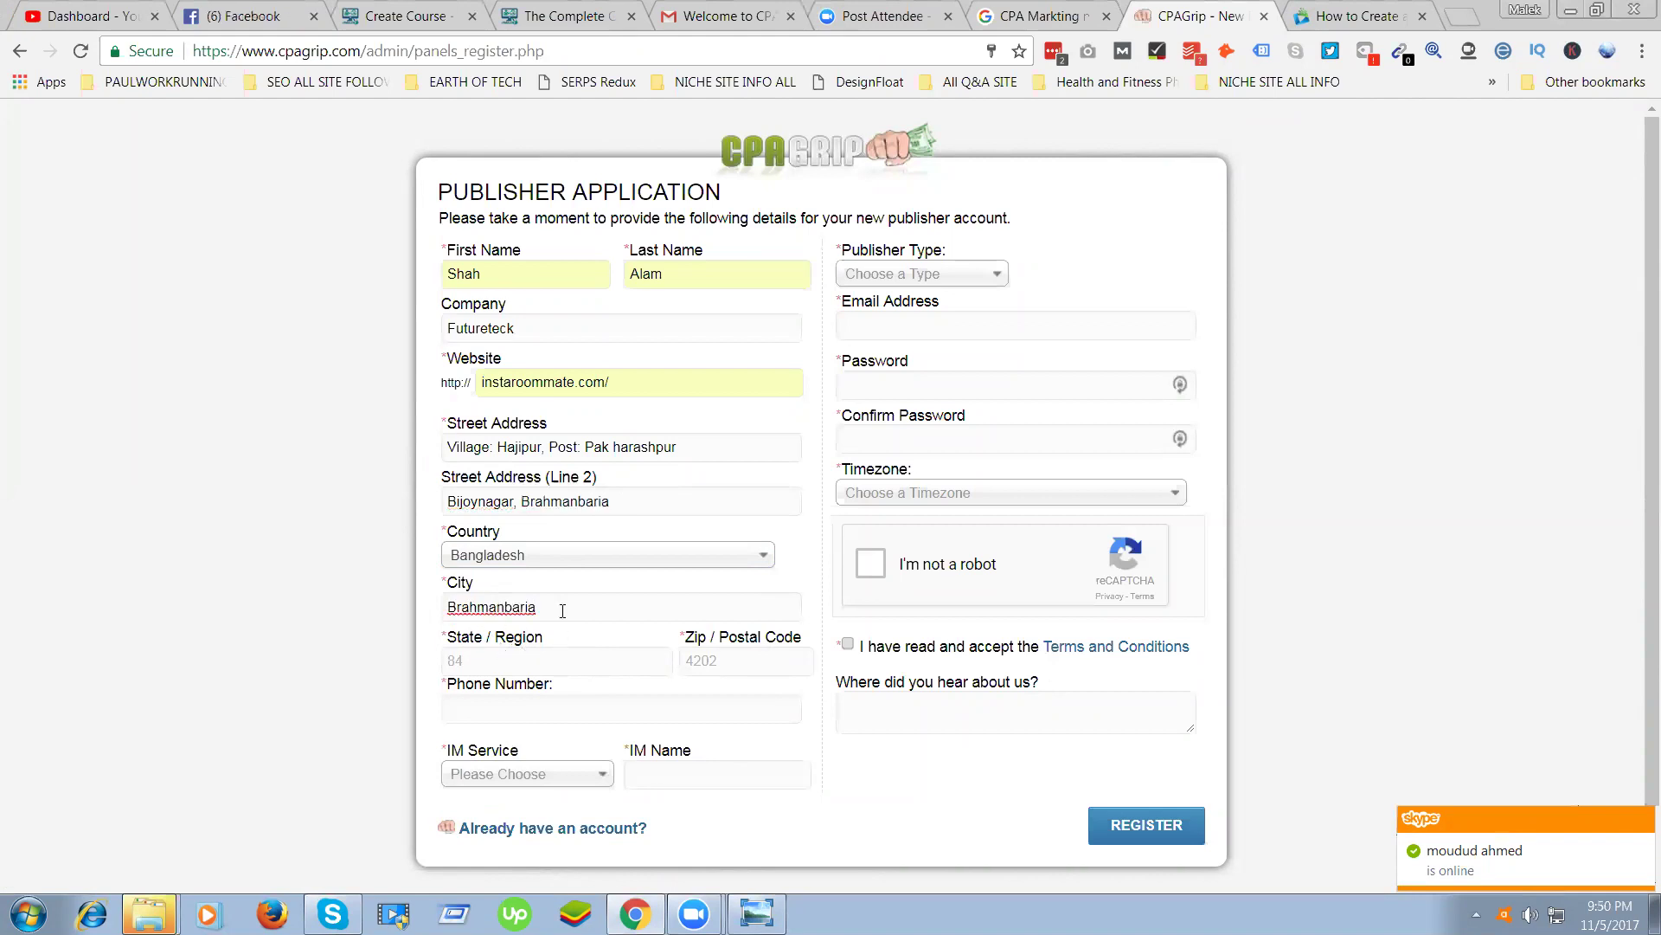
click(521, 657)
text(Brahmanbaria)
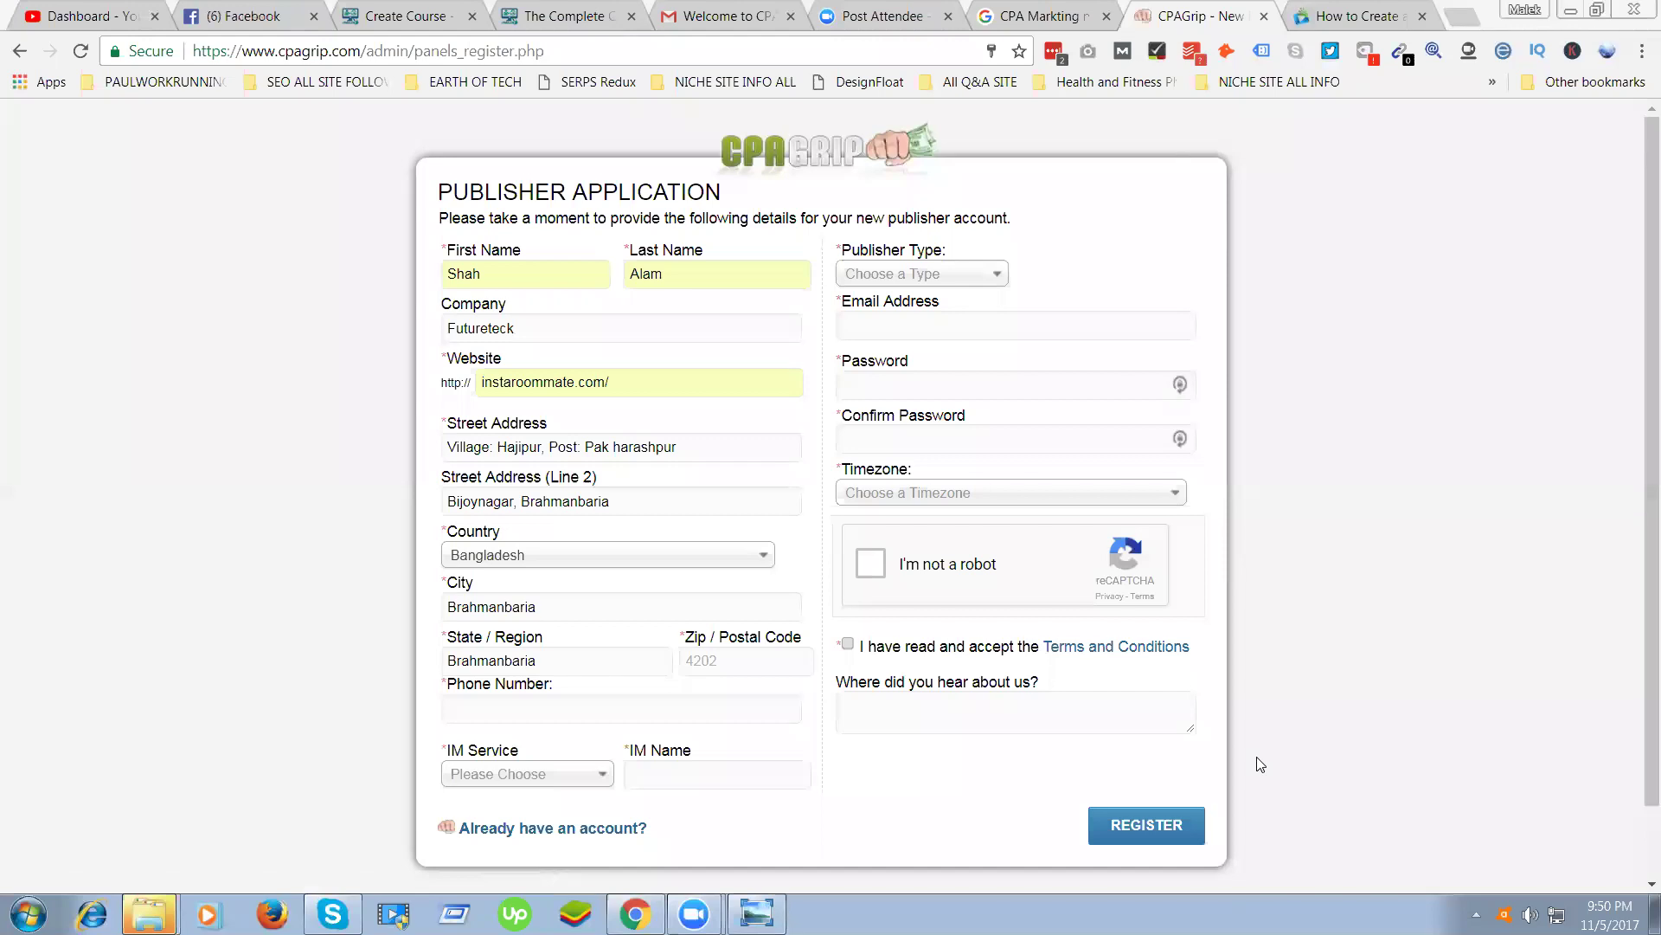
click(696, 708)
key(ctrl+v)
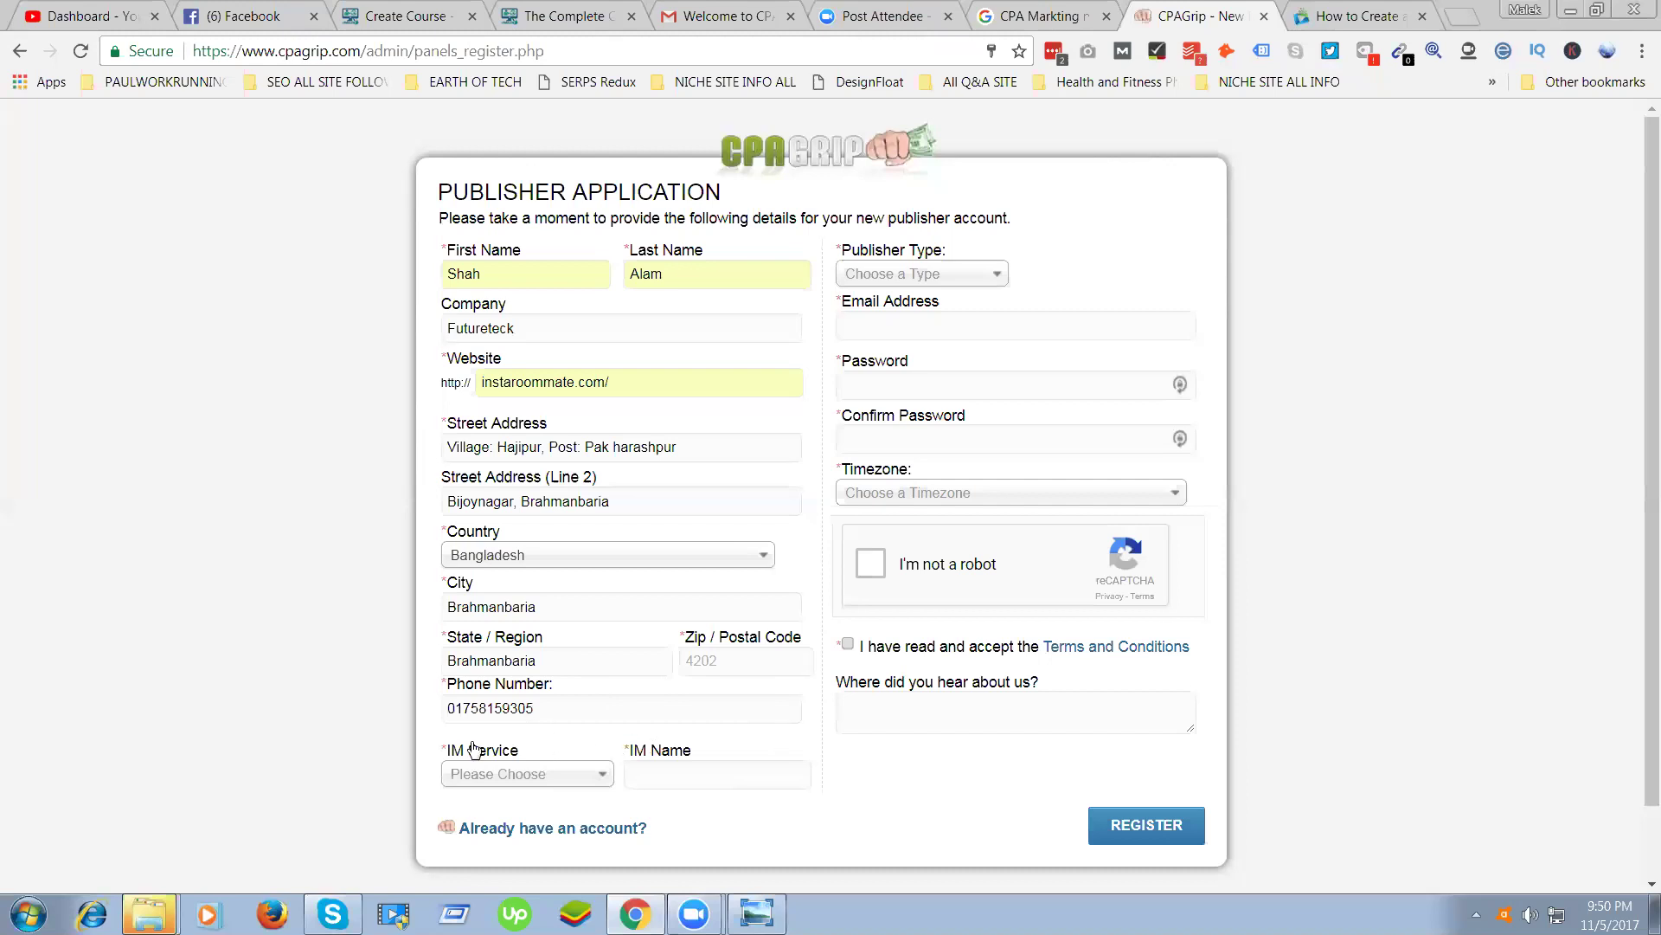
scroll(437, 692, down, 1)
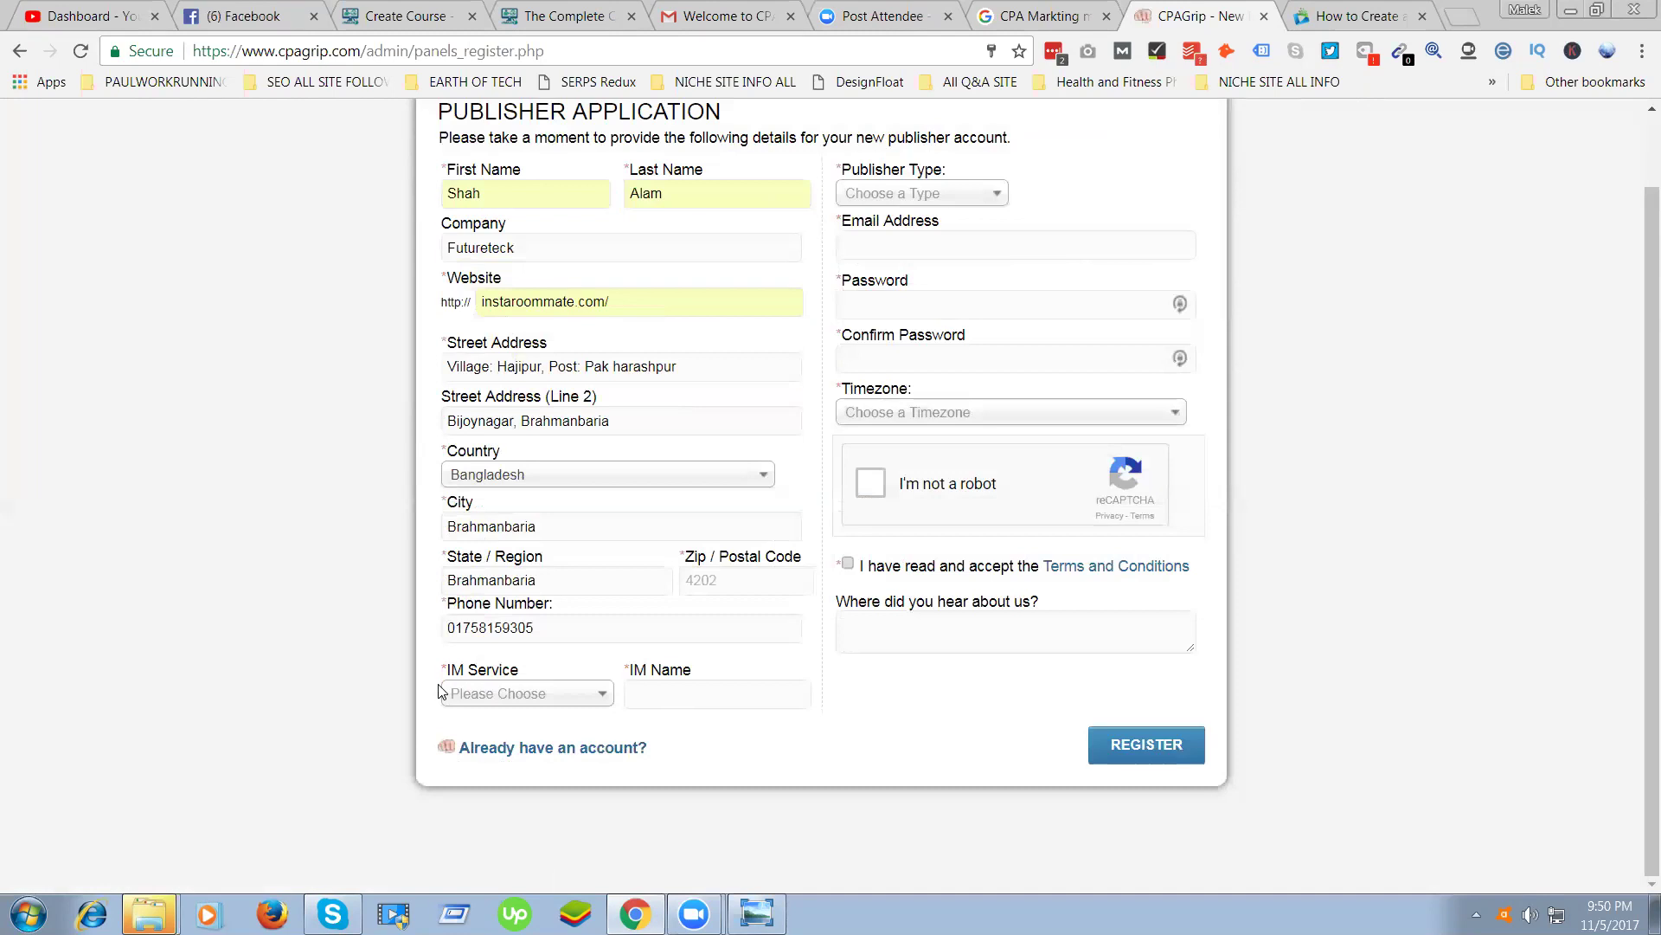
Choose Skype as the IM service and enter the Skype username
click(497, 702)
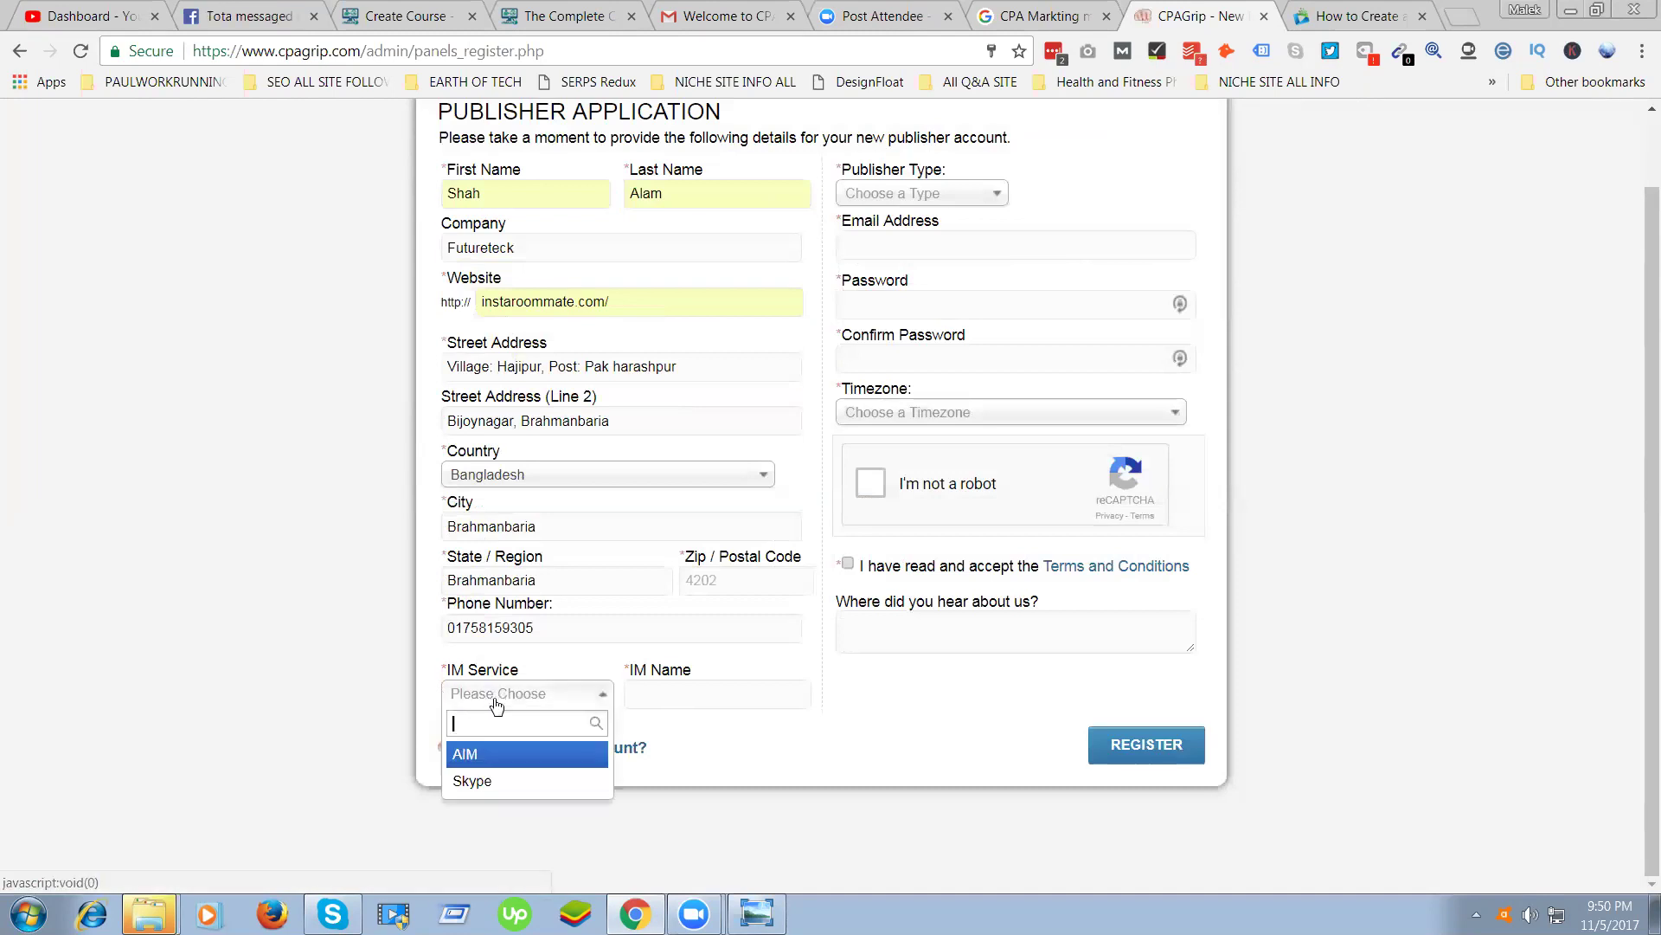
click(471, 780)
key(Tab)
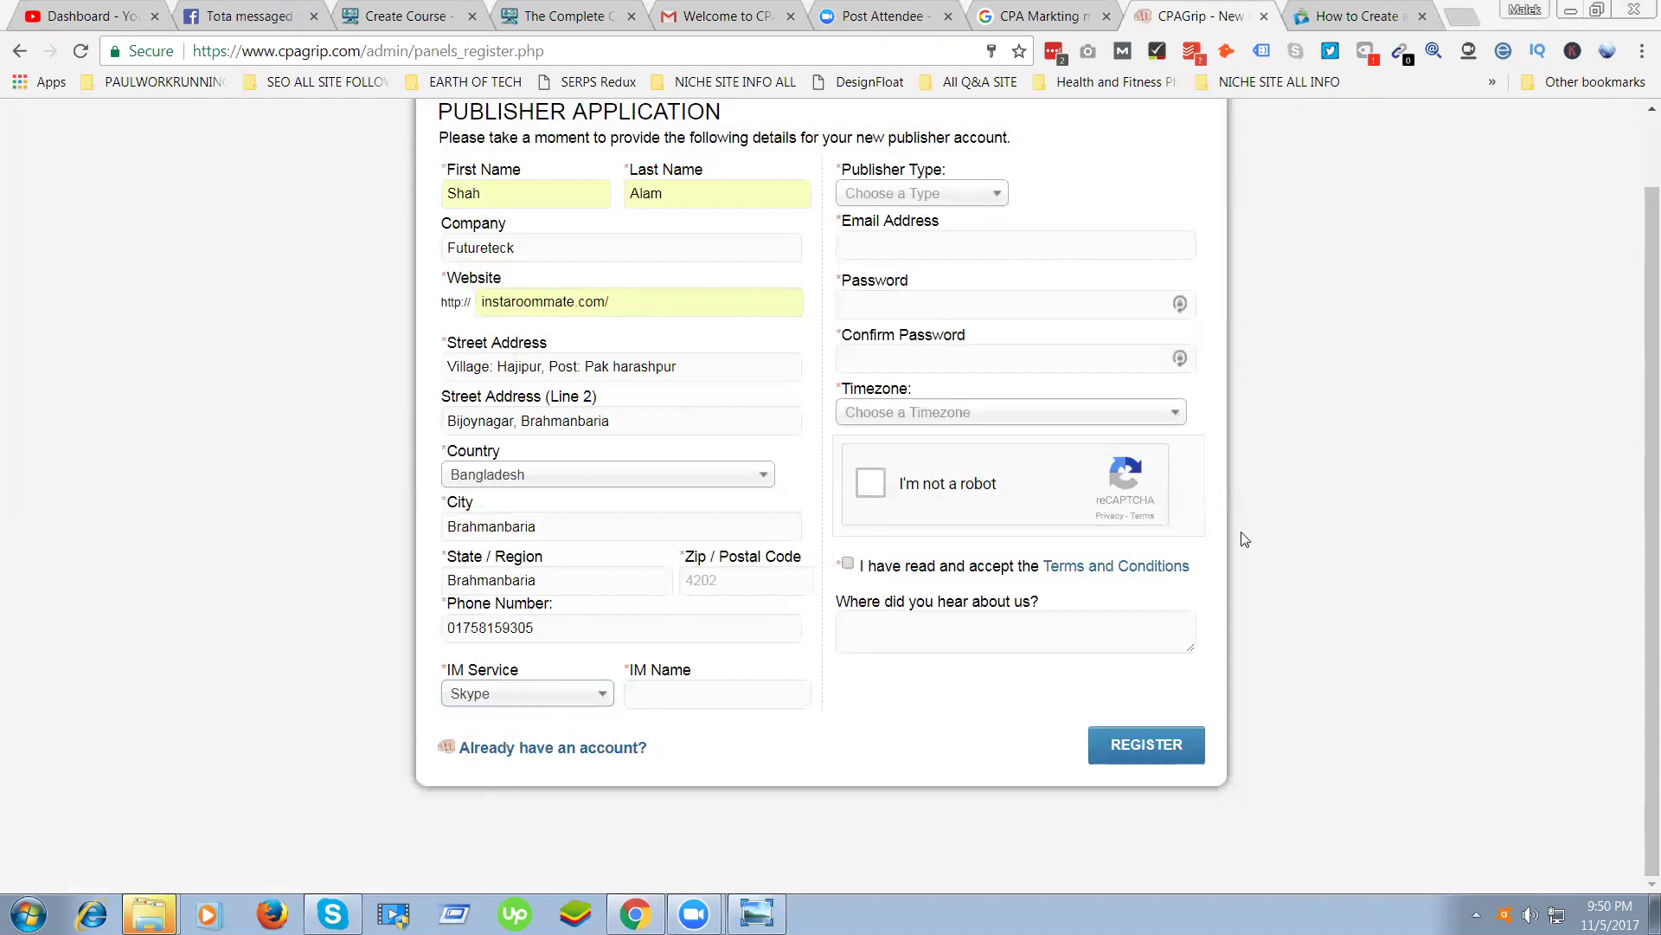
key(ctrl+a)
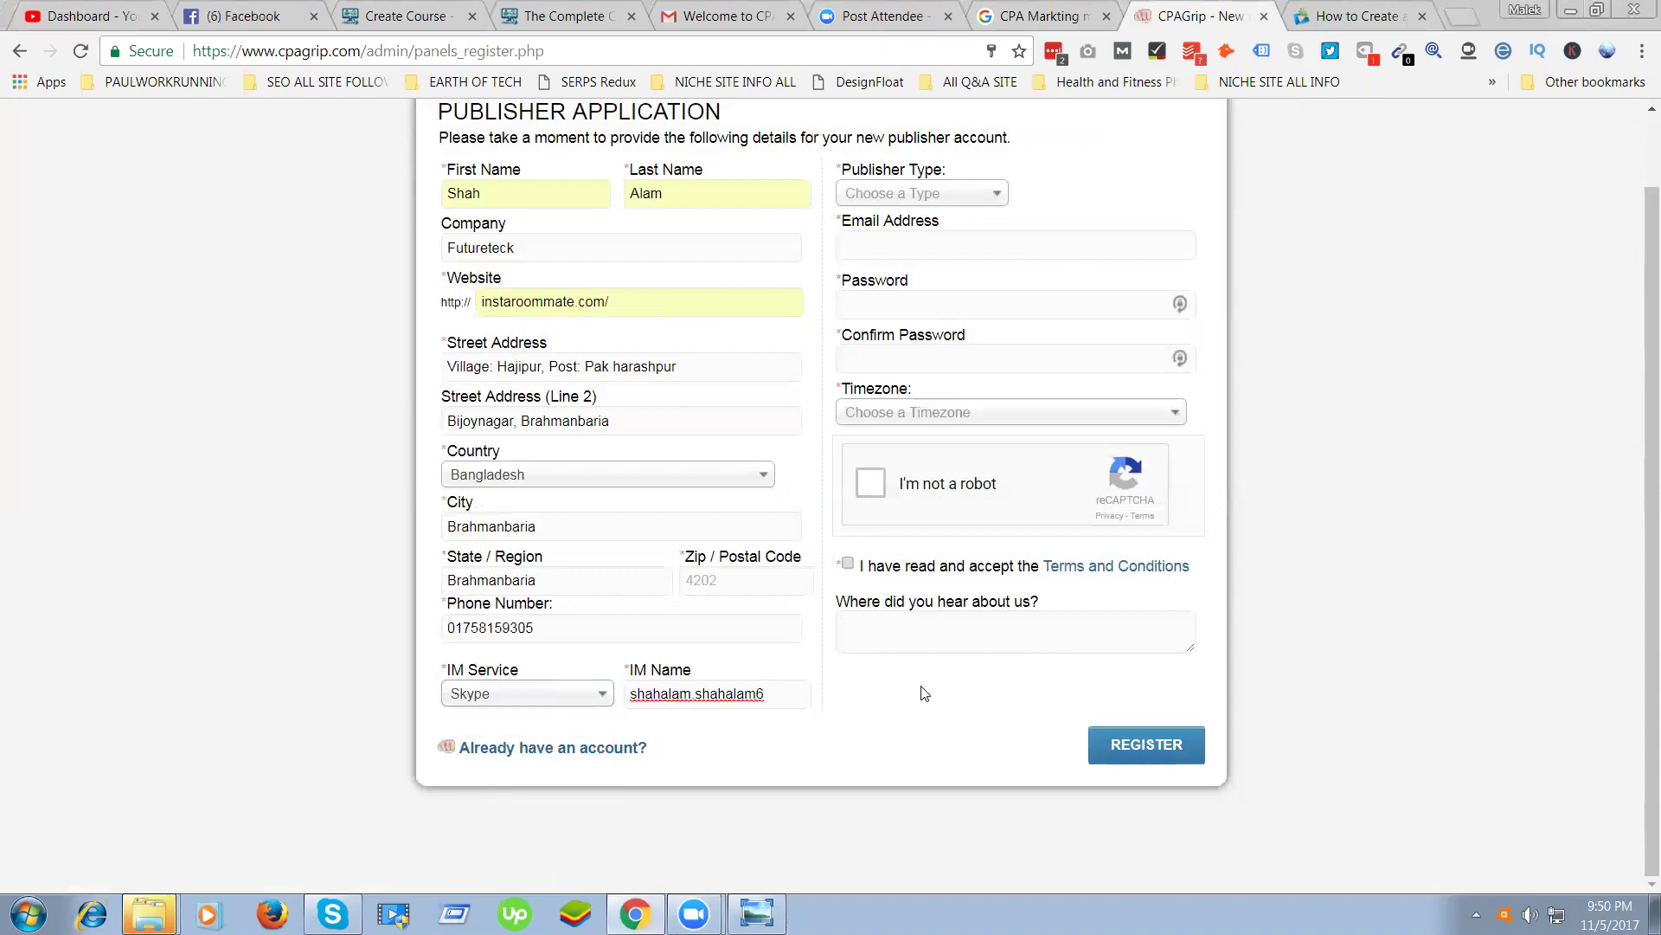
scroll(939, 681, up, 1)
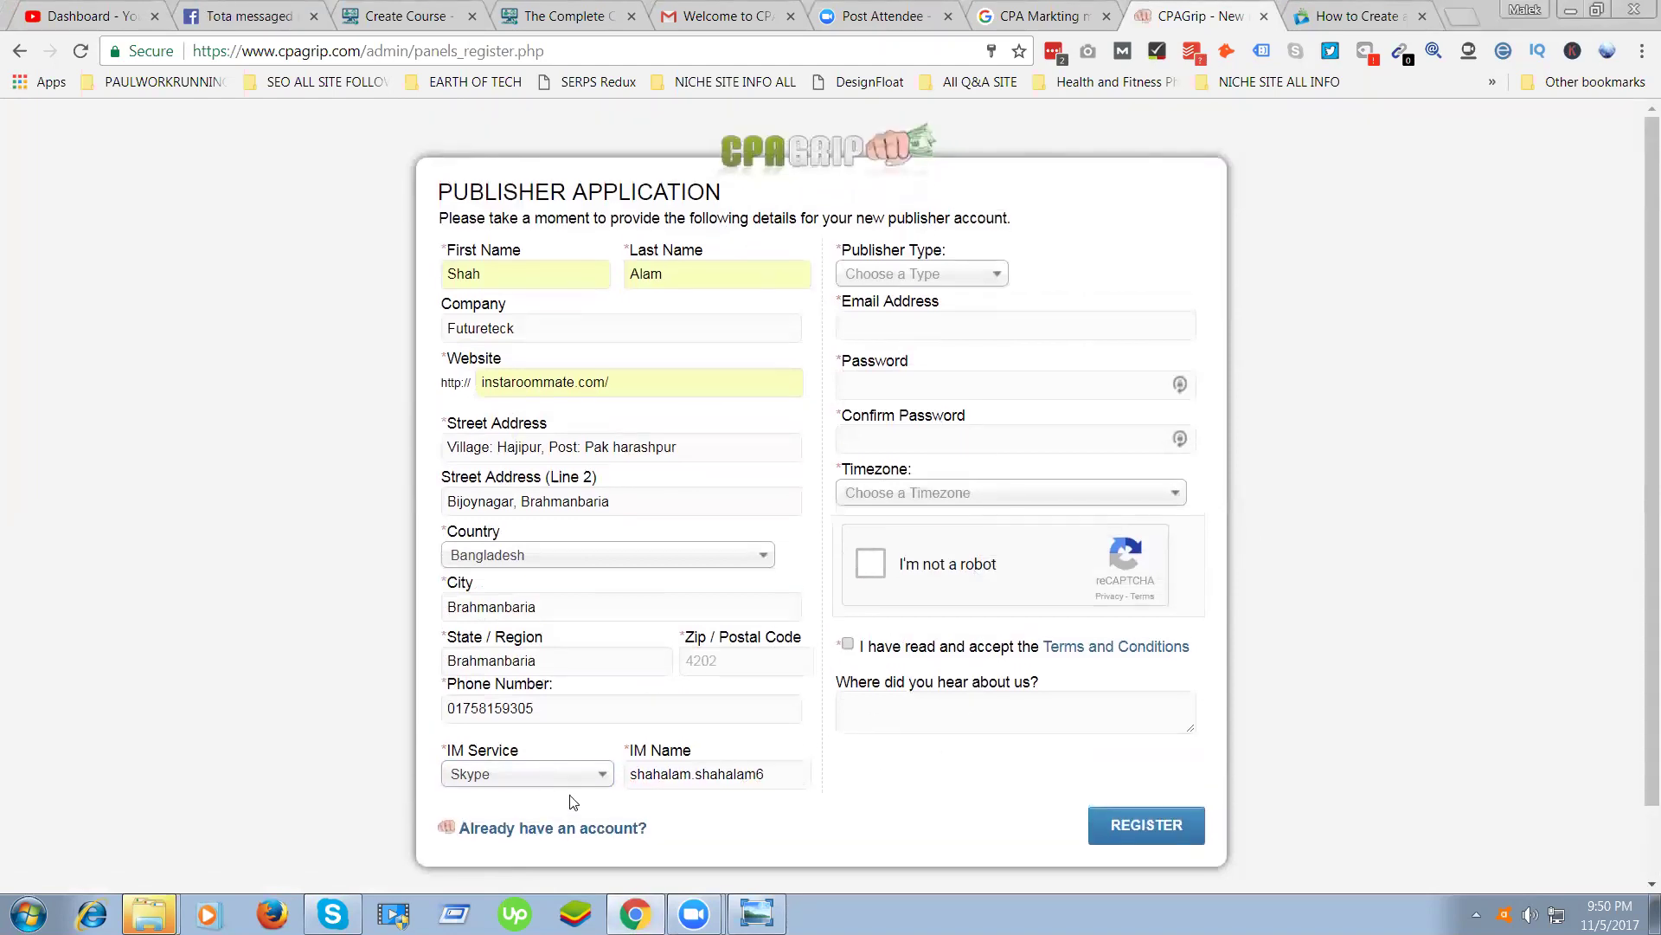
Set Publisher Type to Other
click(971, 275)
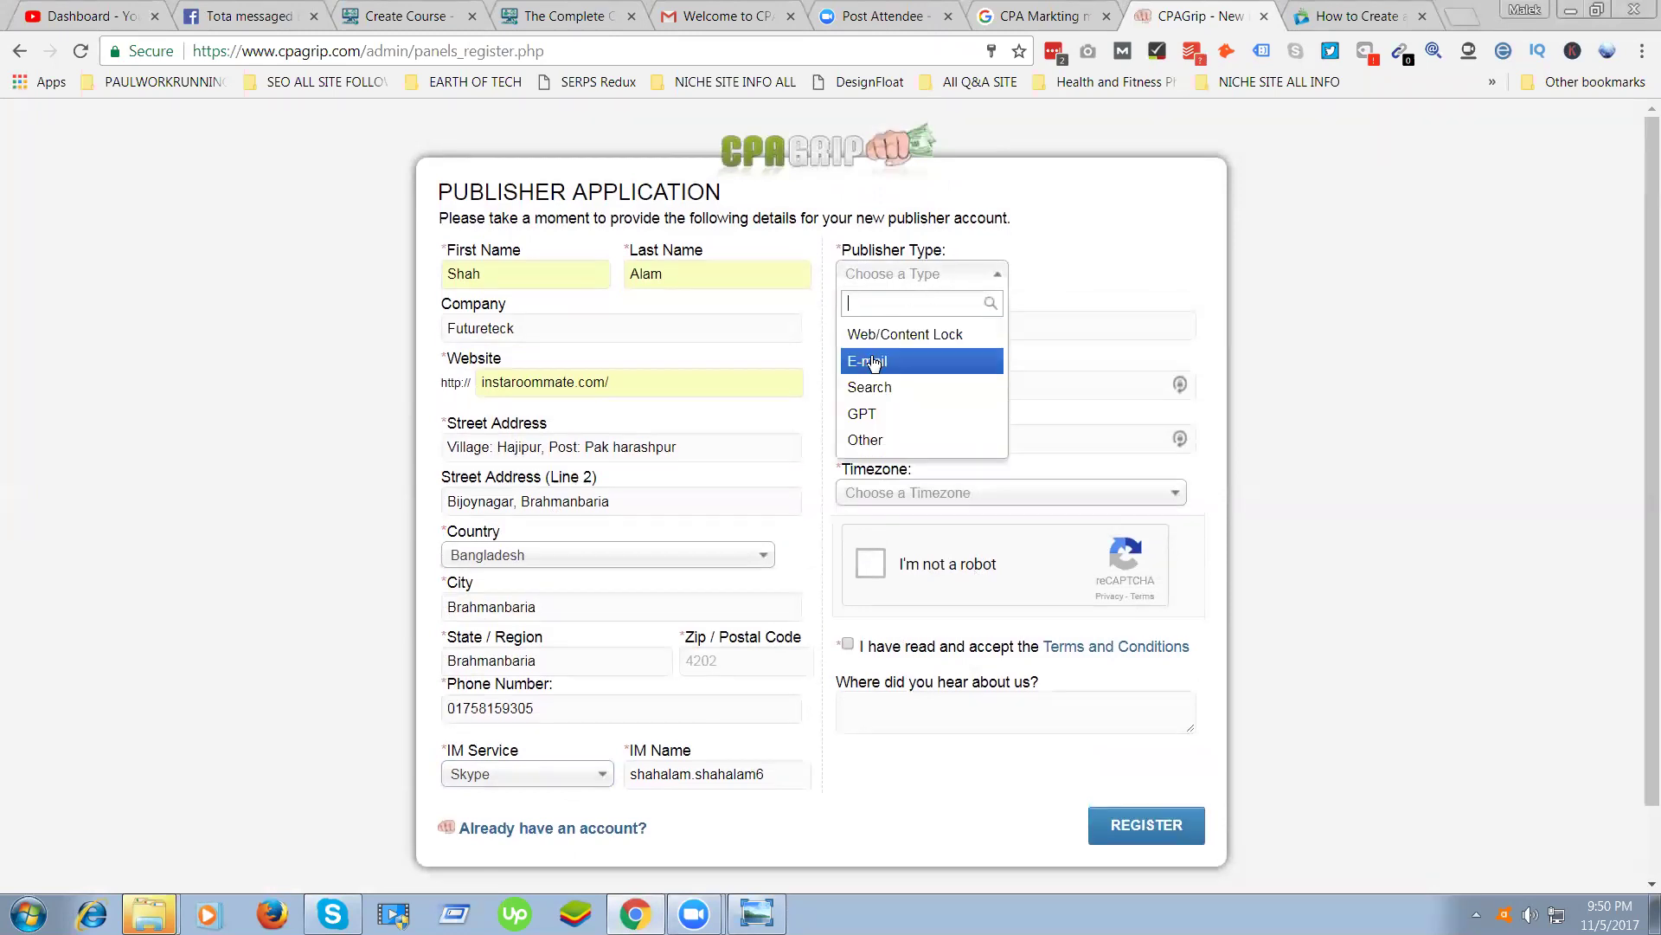
click(865, 440)
click(874, 273)
Keep Other as publisher type and enter the account e-mail address
click(861, 443)
click(901, 274)
click(871, 447)
click(890, 329)
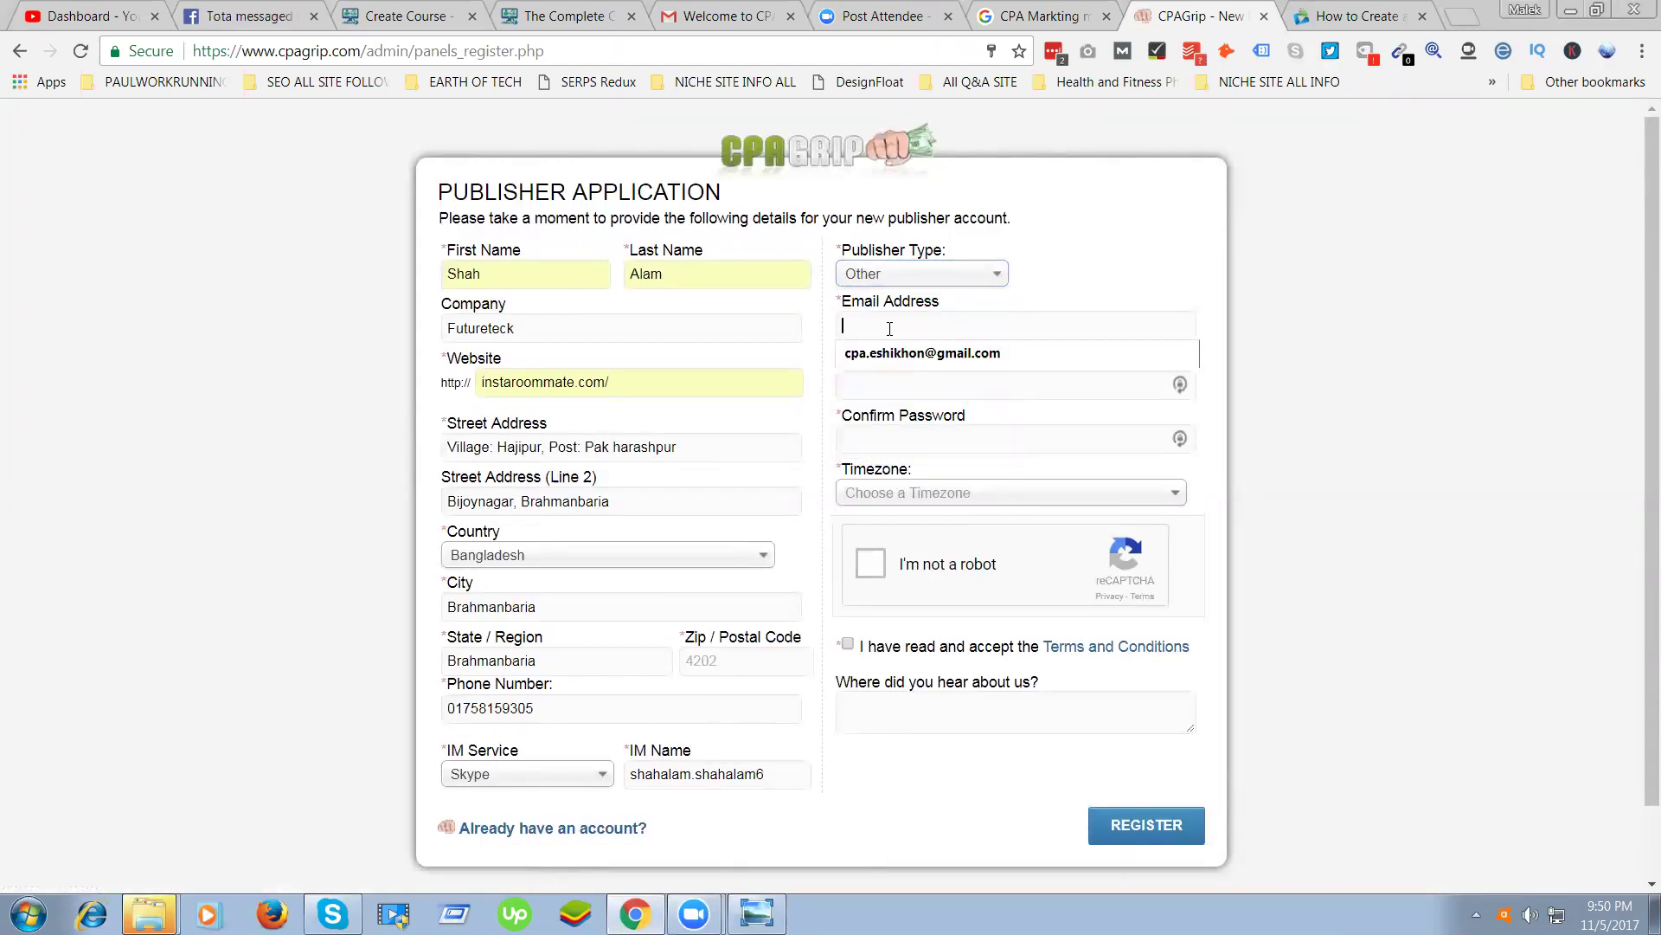
click(1087, 382)
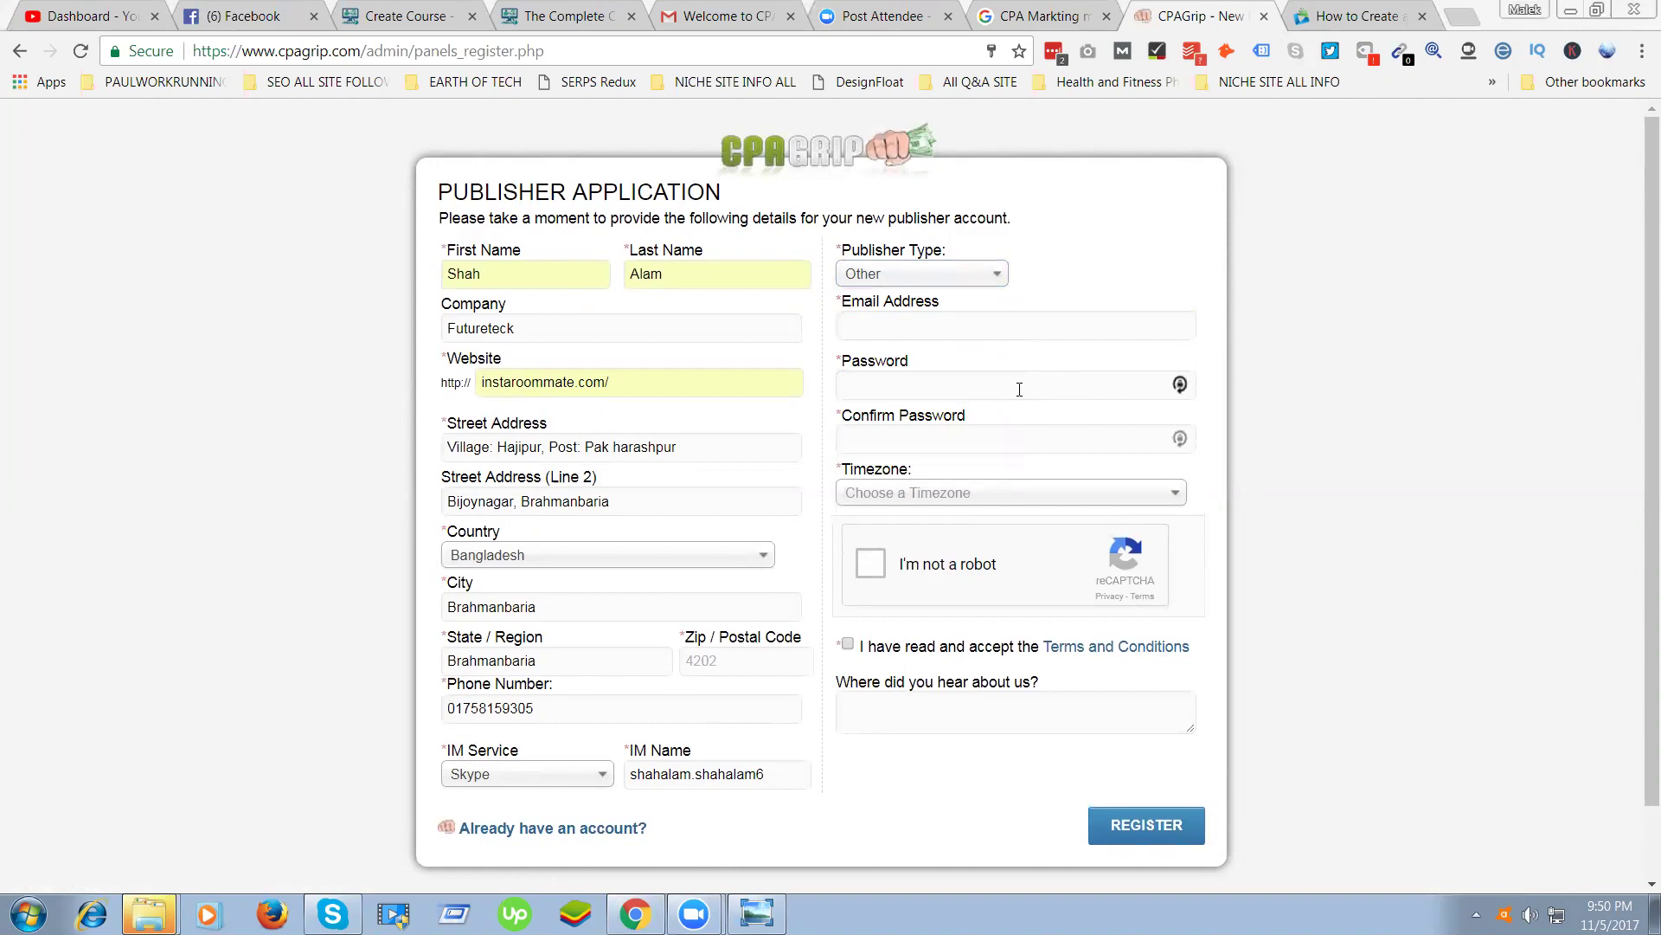
click(870, 320)
key(Down)
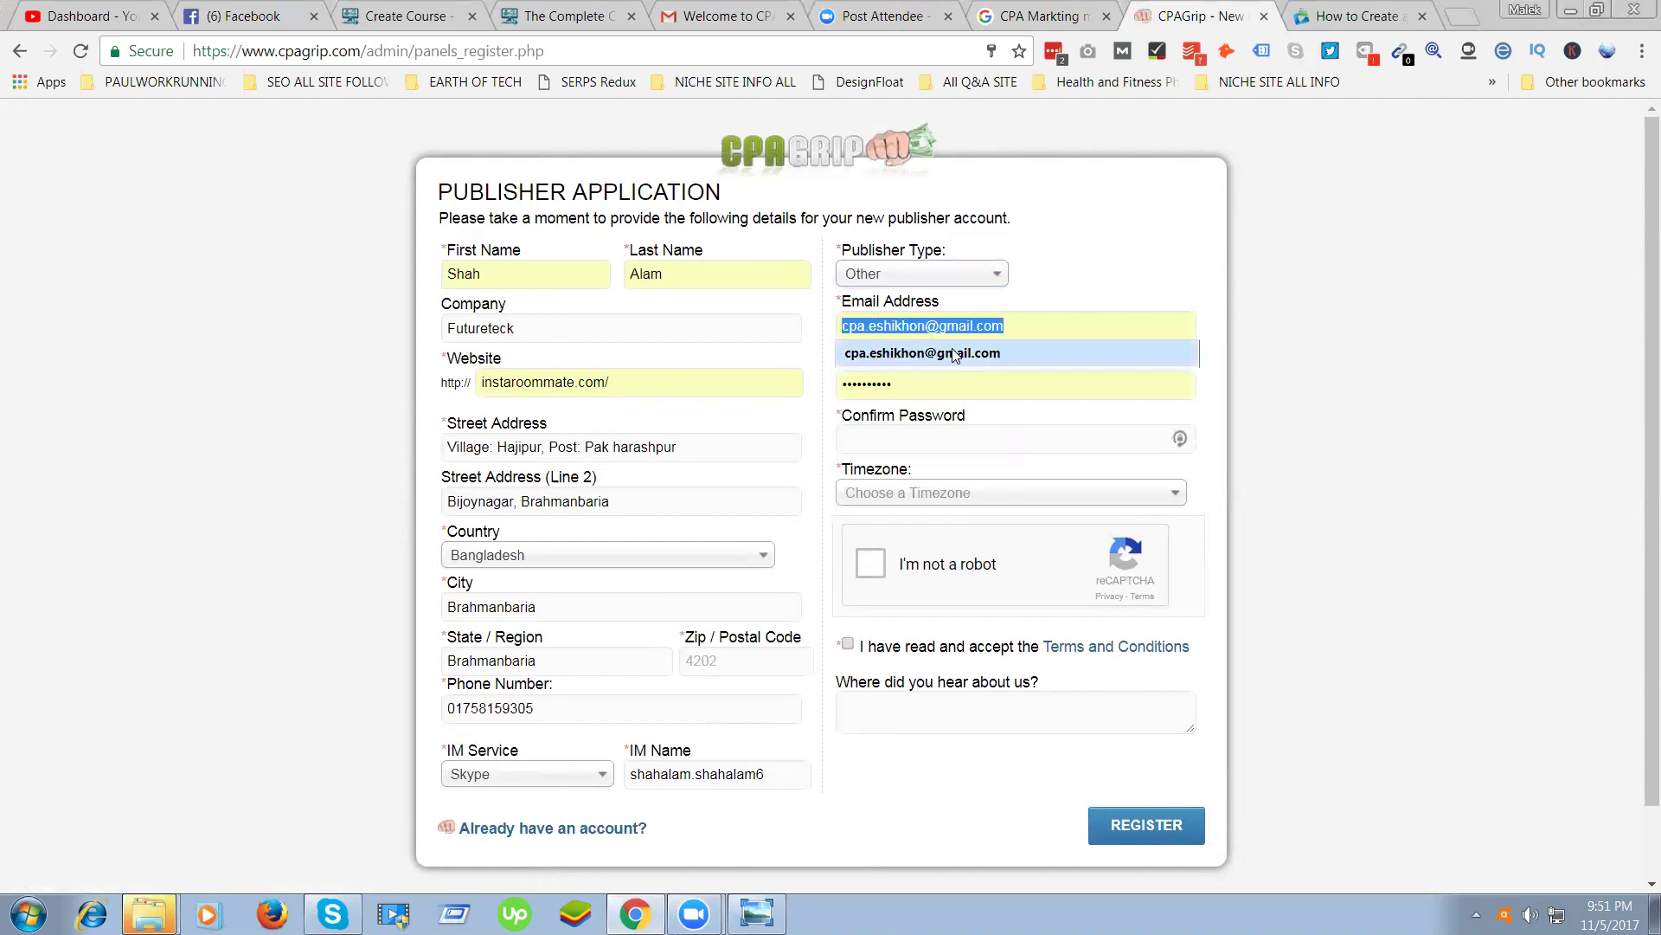
key(Escape)
Enter matching password and confirm password, then replace the e-mail with a different address
click(865, 381)
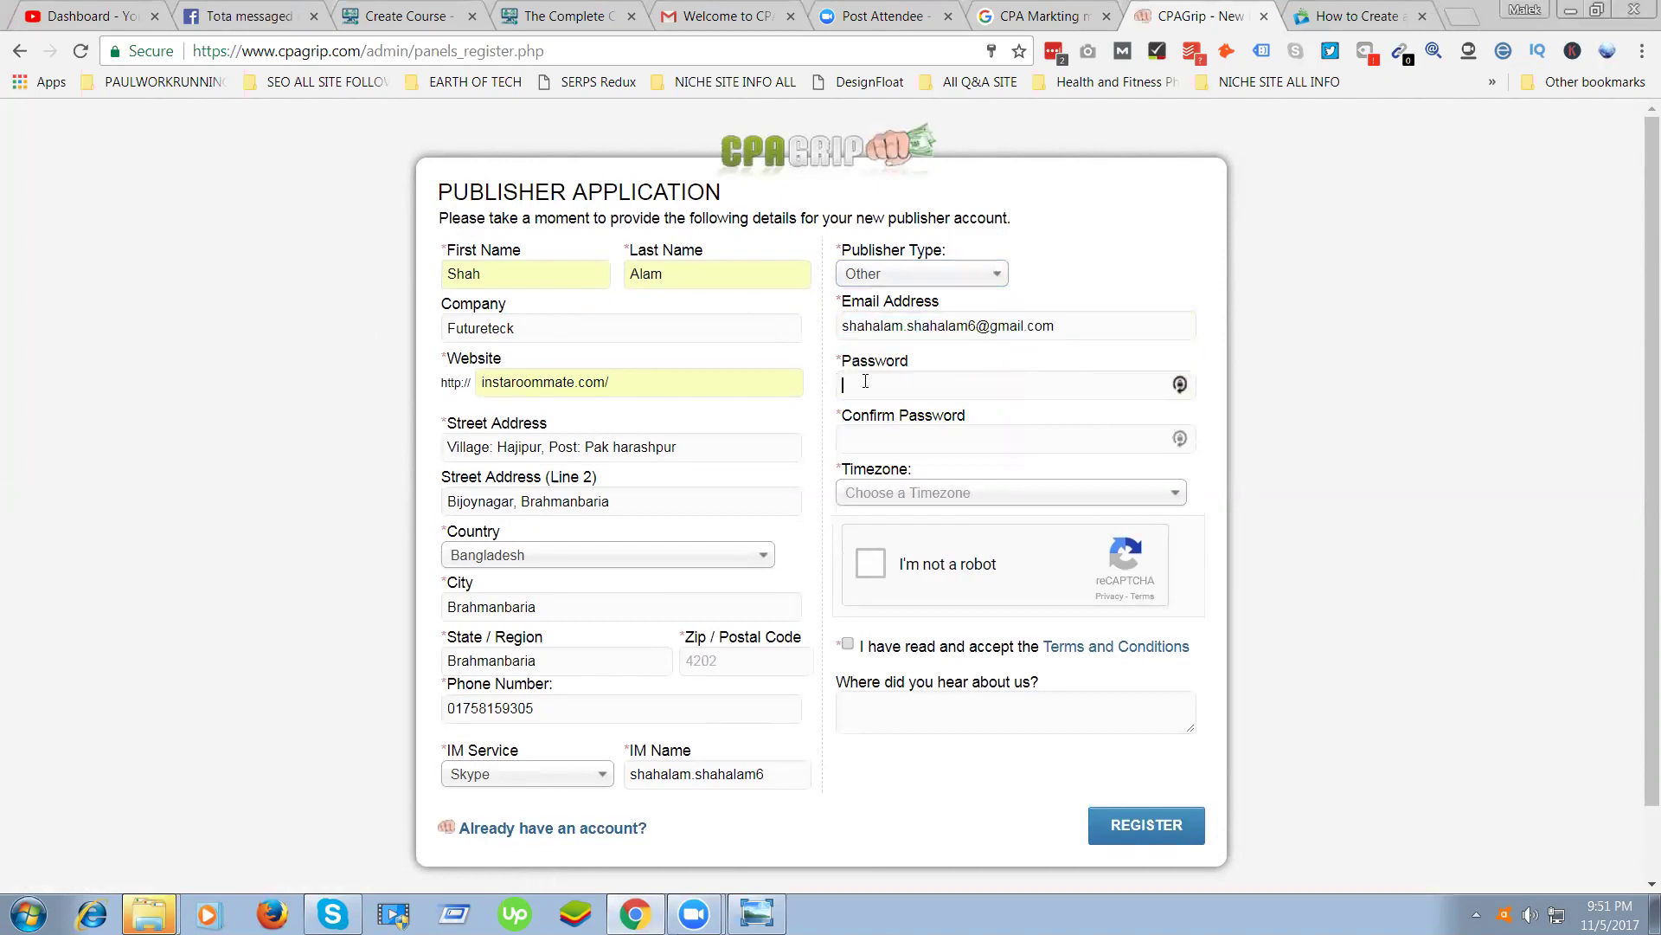
click(910, 339)
click(983, 386)
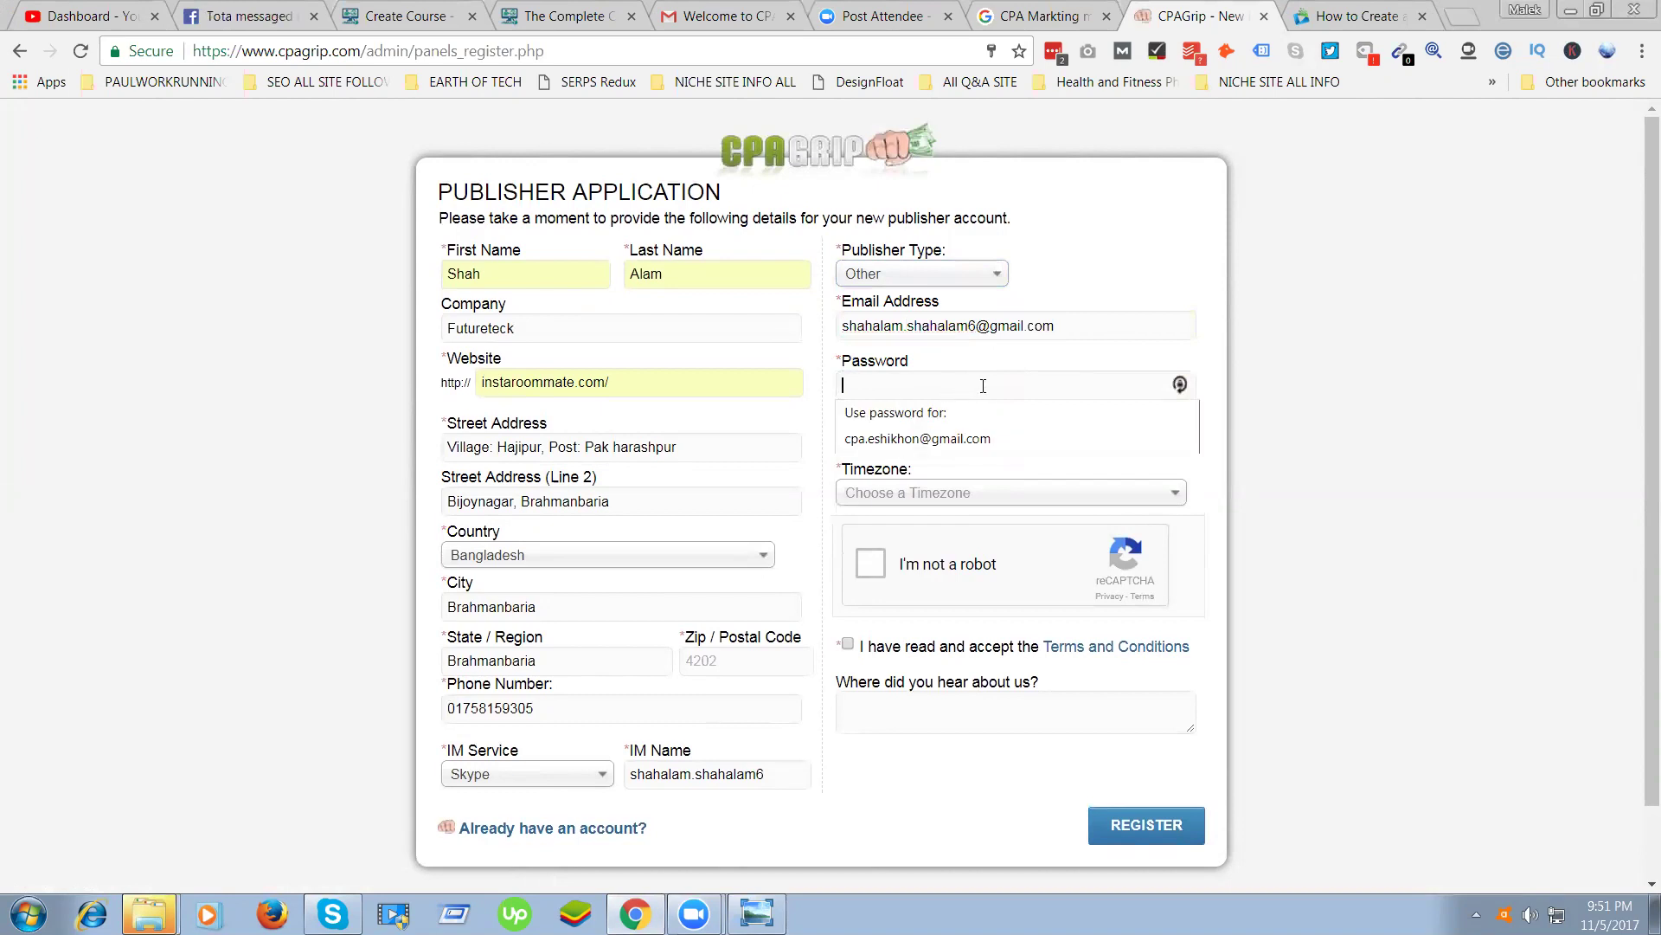
text(a)
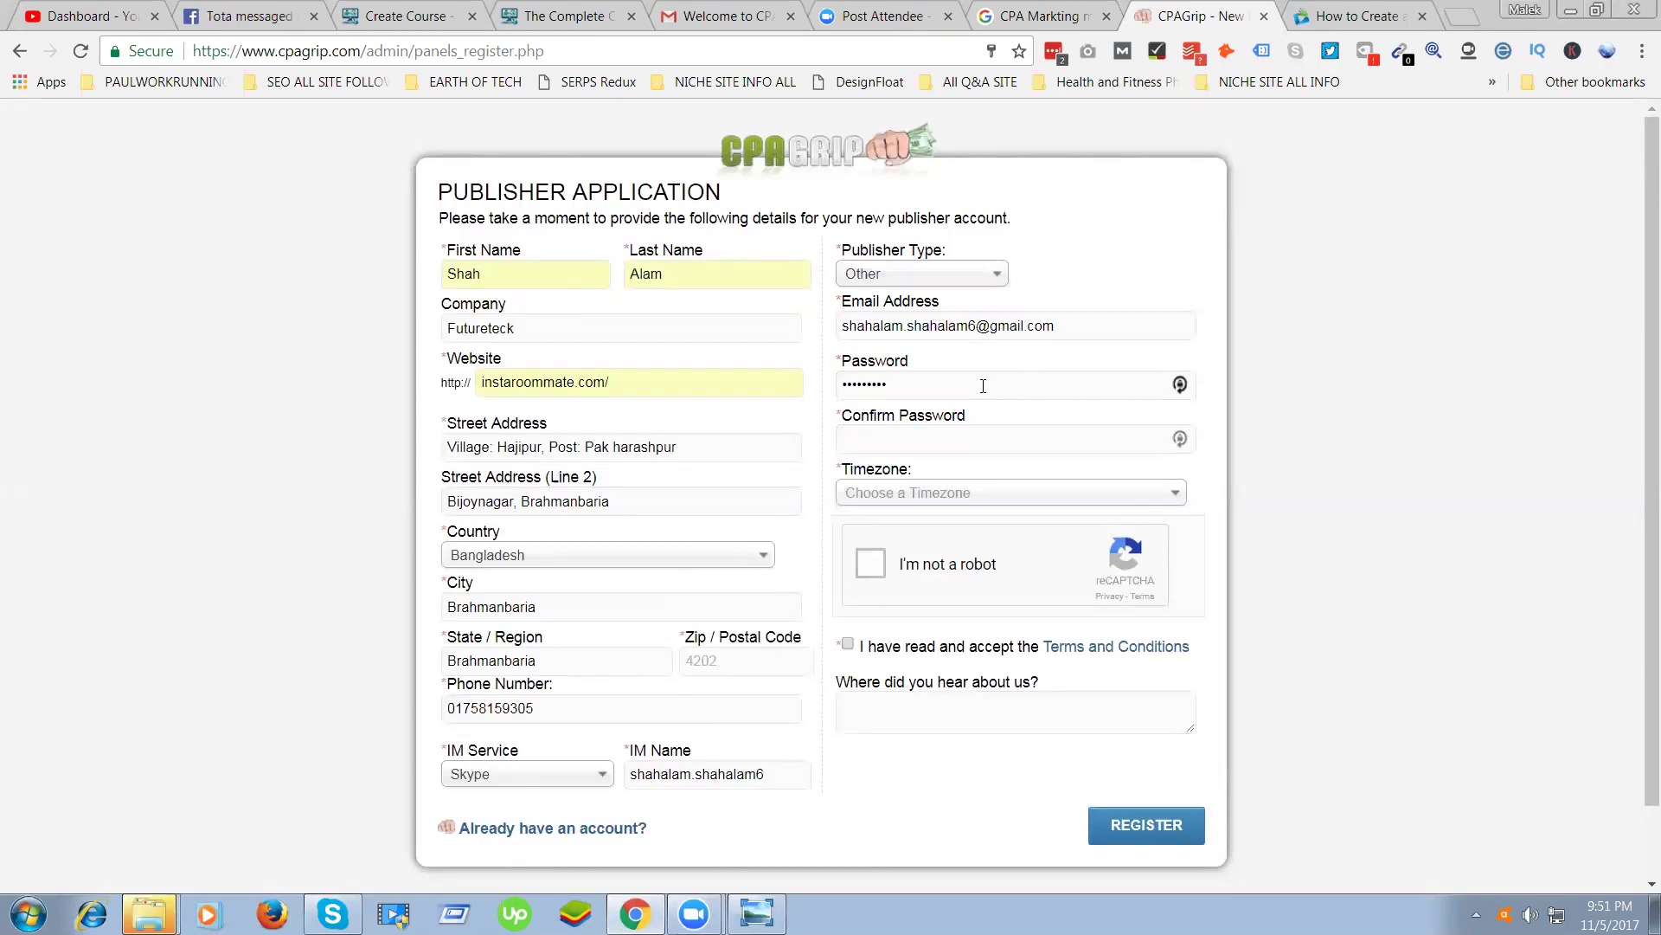
click(954, 439)
text(a)
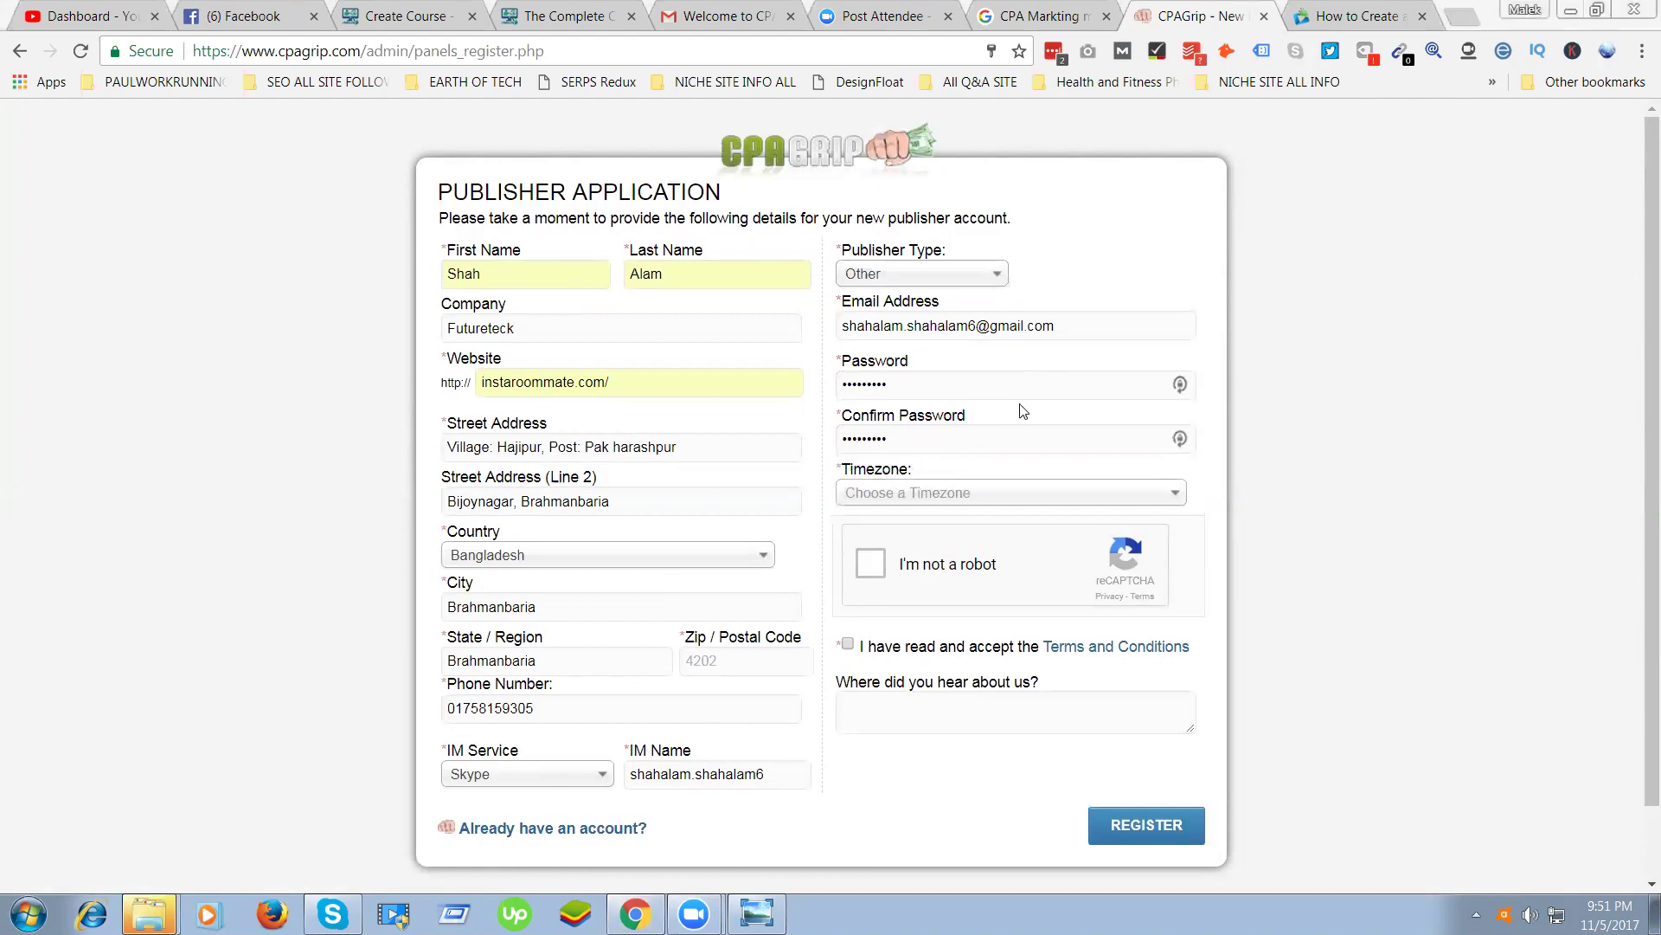
triple_click(952, 326)
key(ctrl+v)
Accept the e-mail suggestion and set timezone to (GMT +6:00) Almaty, Dhaka, Colombo
click(1004, 353)
click(939, 495)
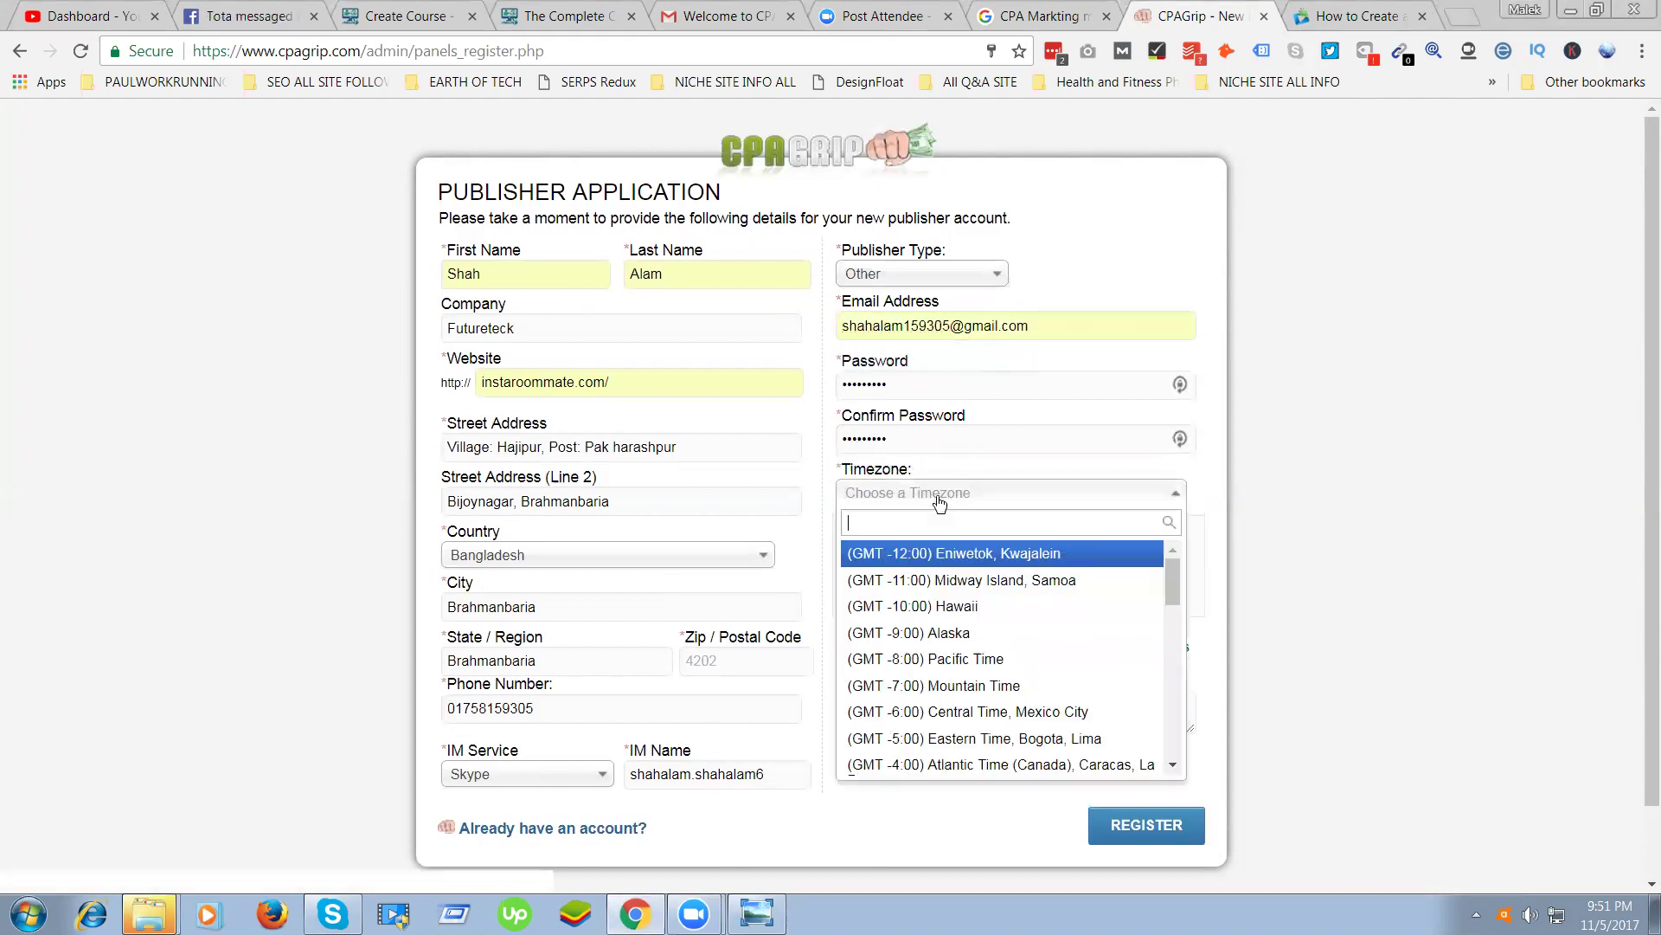
scroll(960, 614, down, 2)
scroll(969, 626, down, 10)
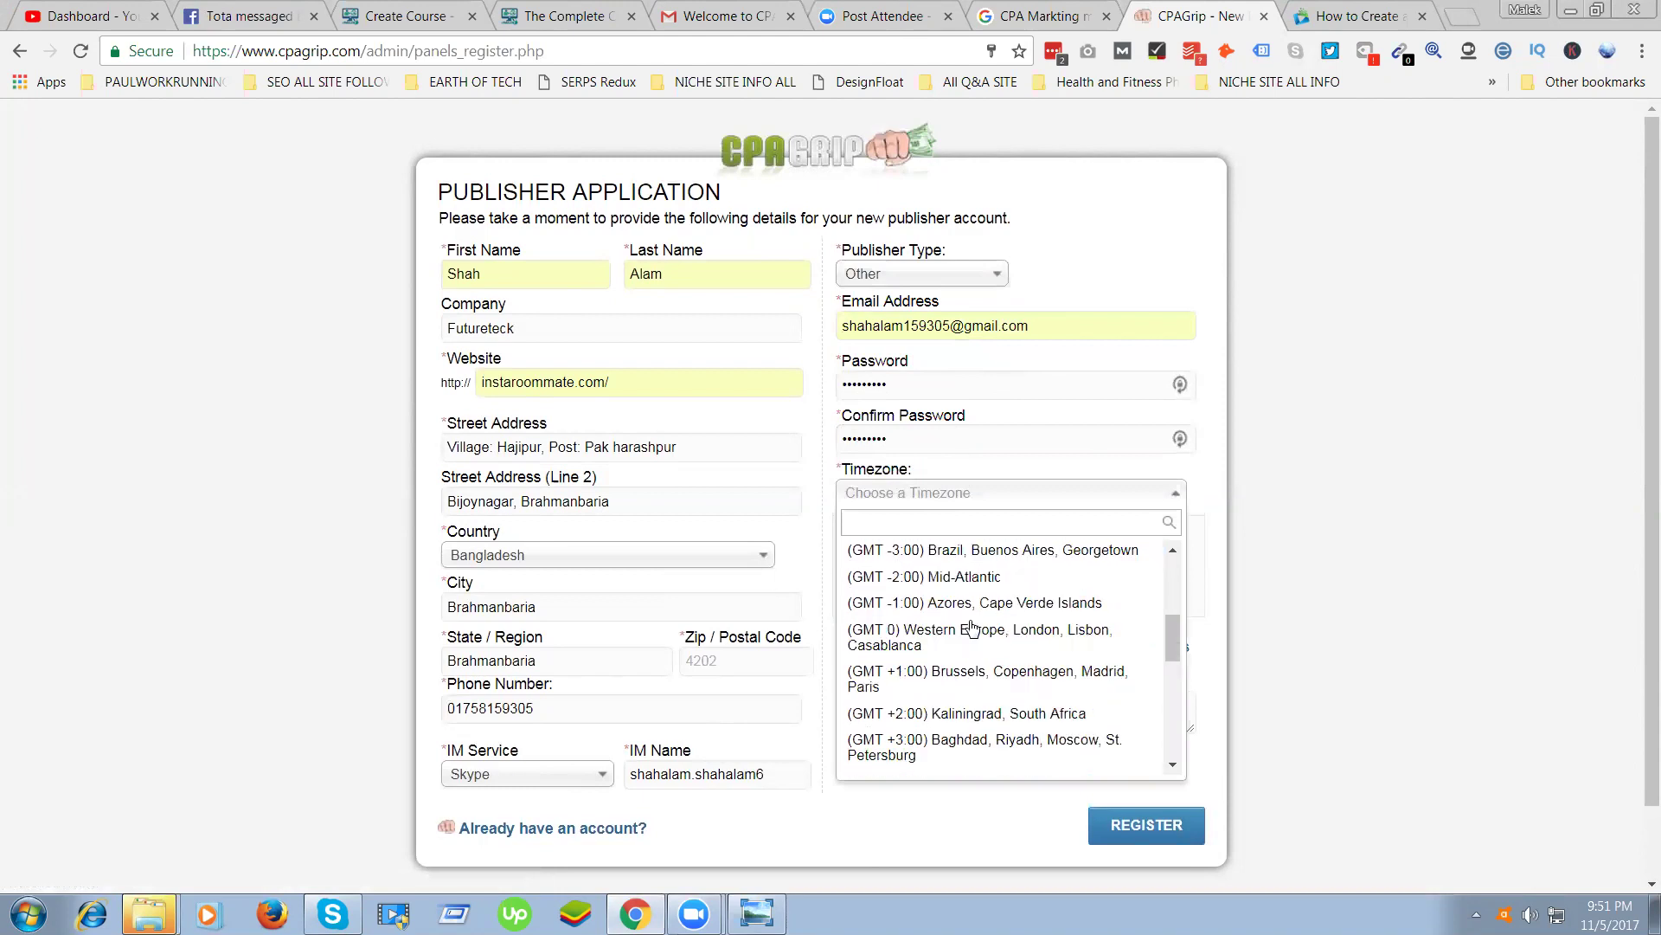
scroll(987, 639, down, 3)
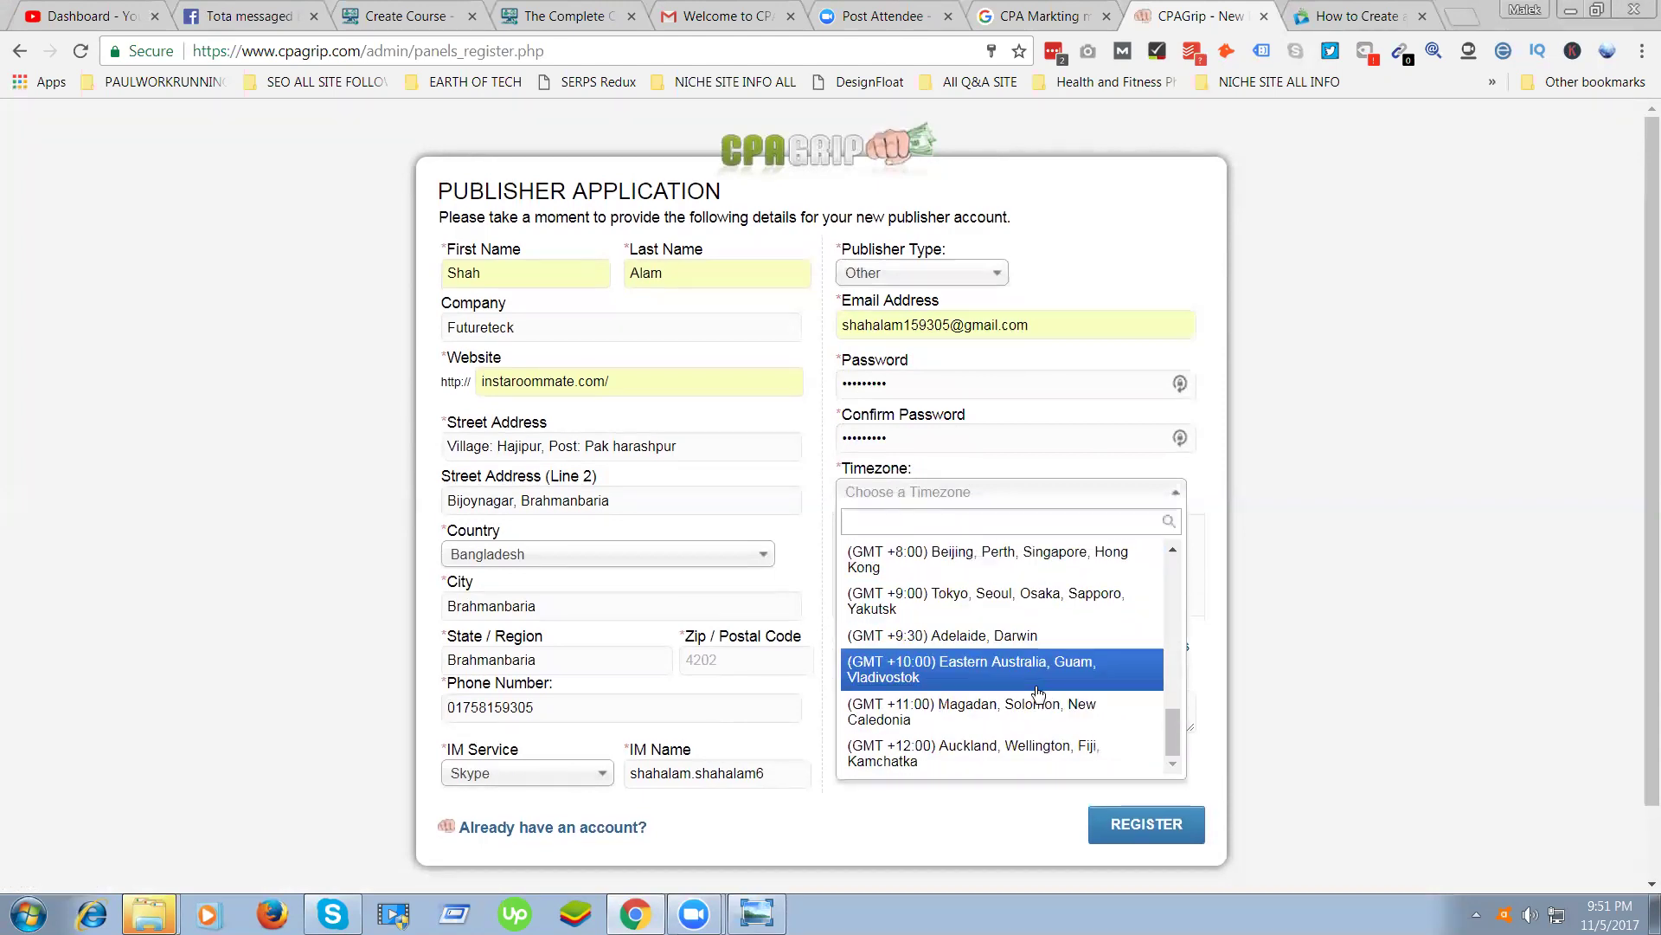
scroll(1012, 649, down, 1)
scroll(923, 555, up, 1)
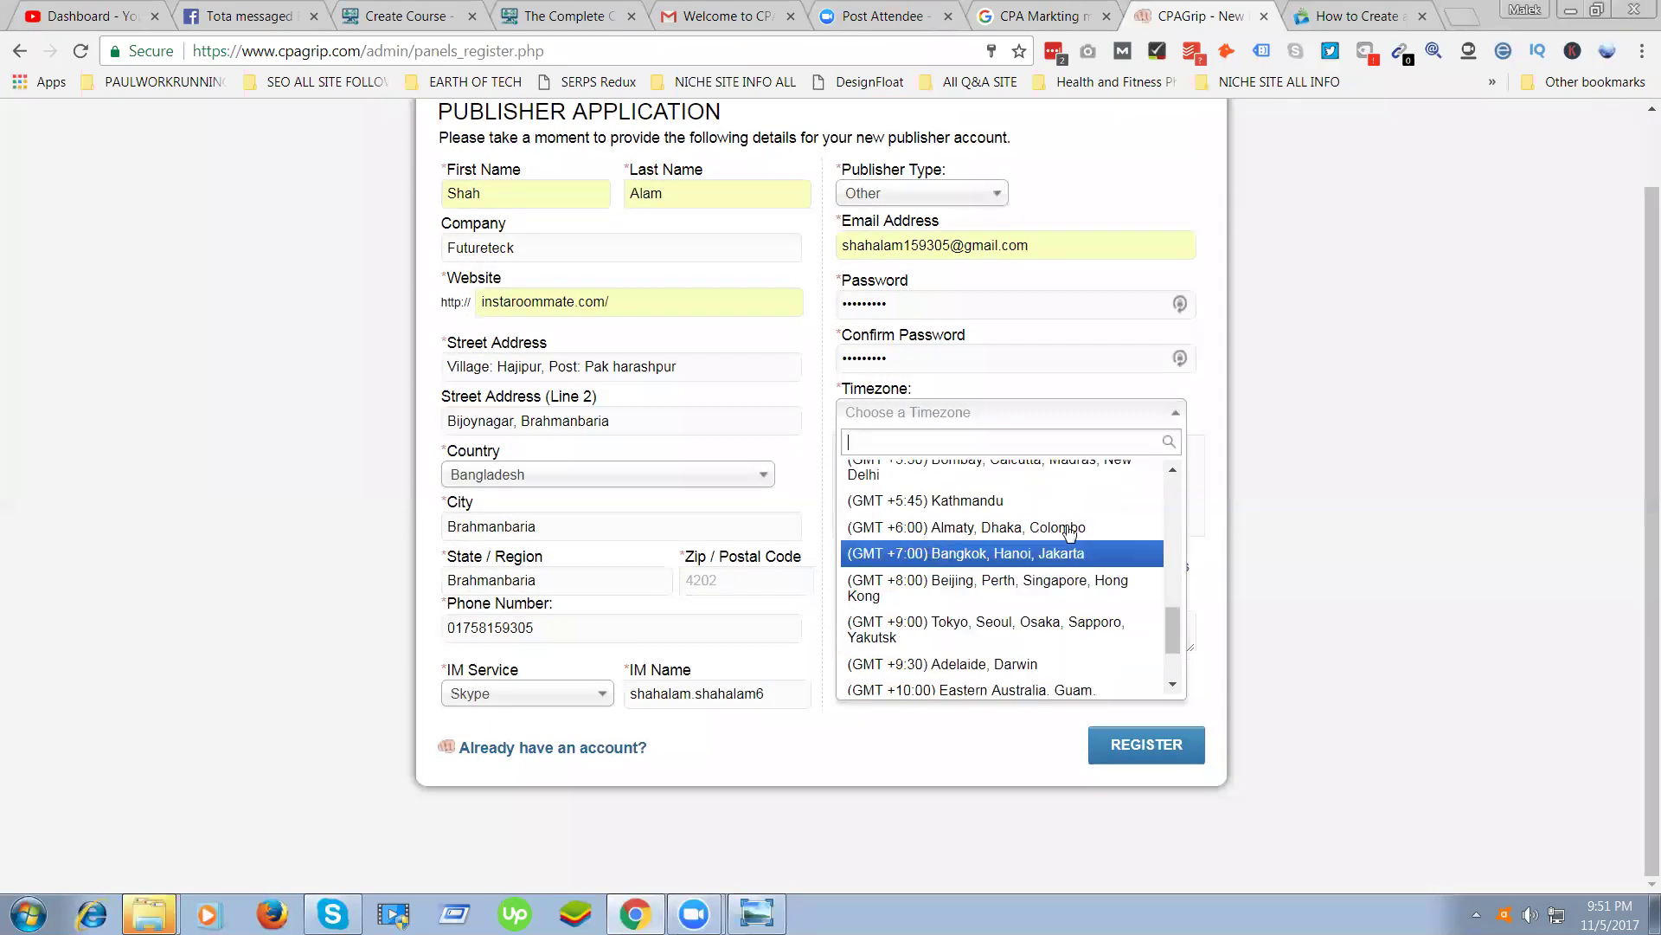
click(904, 527)
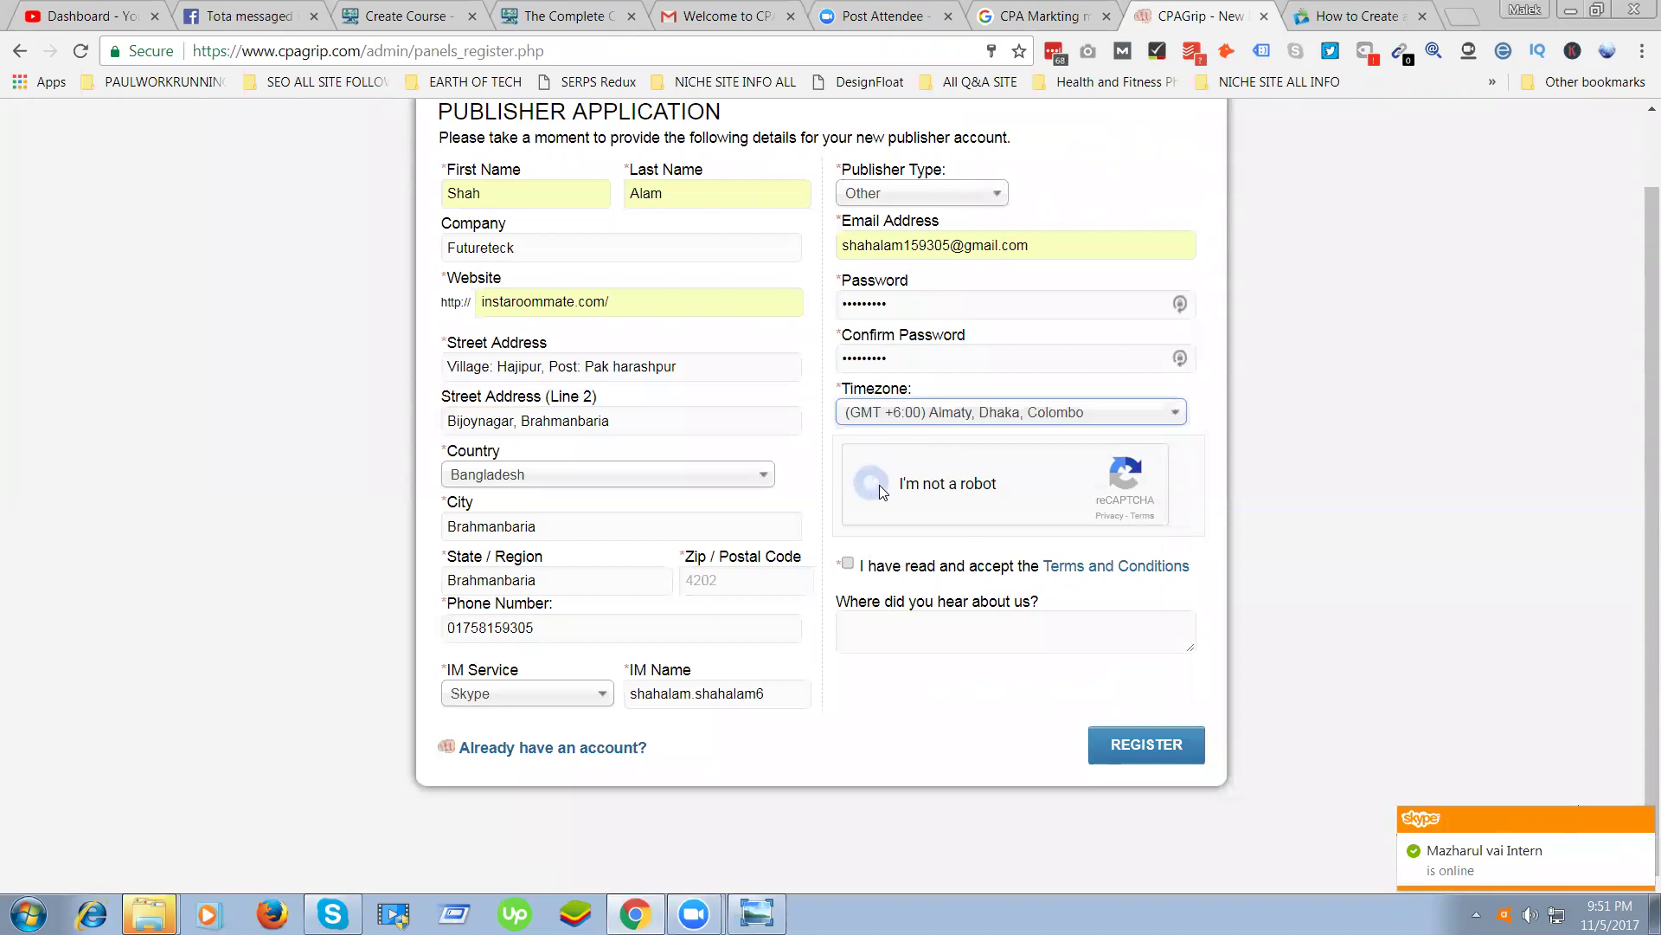
Pass the reCAPTCHA, accept the terms, and enter Google as the referral source
click(875, 486)
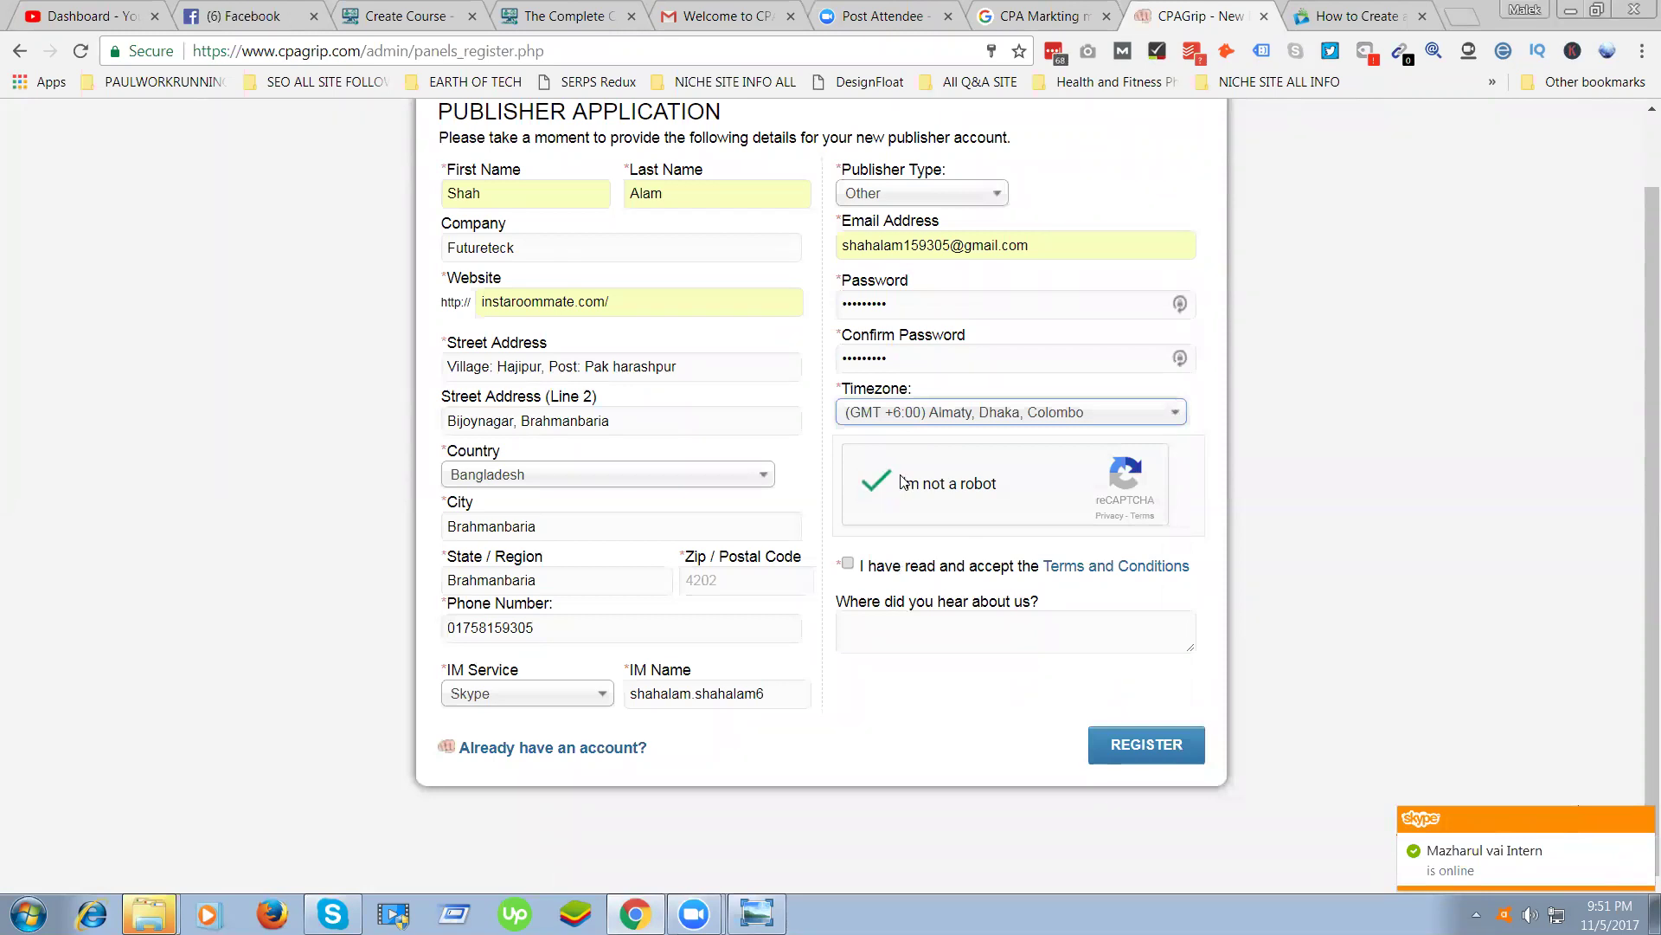
click(848, 564)
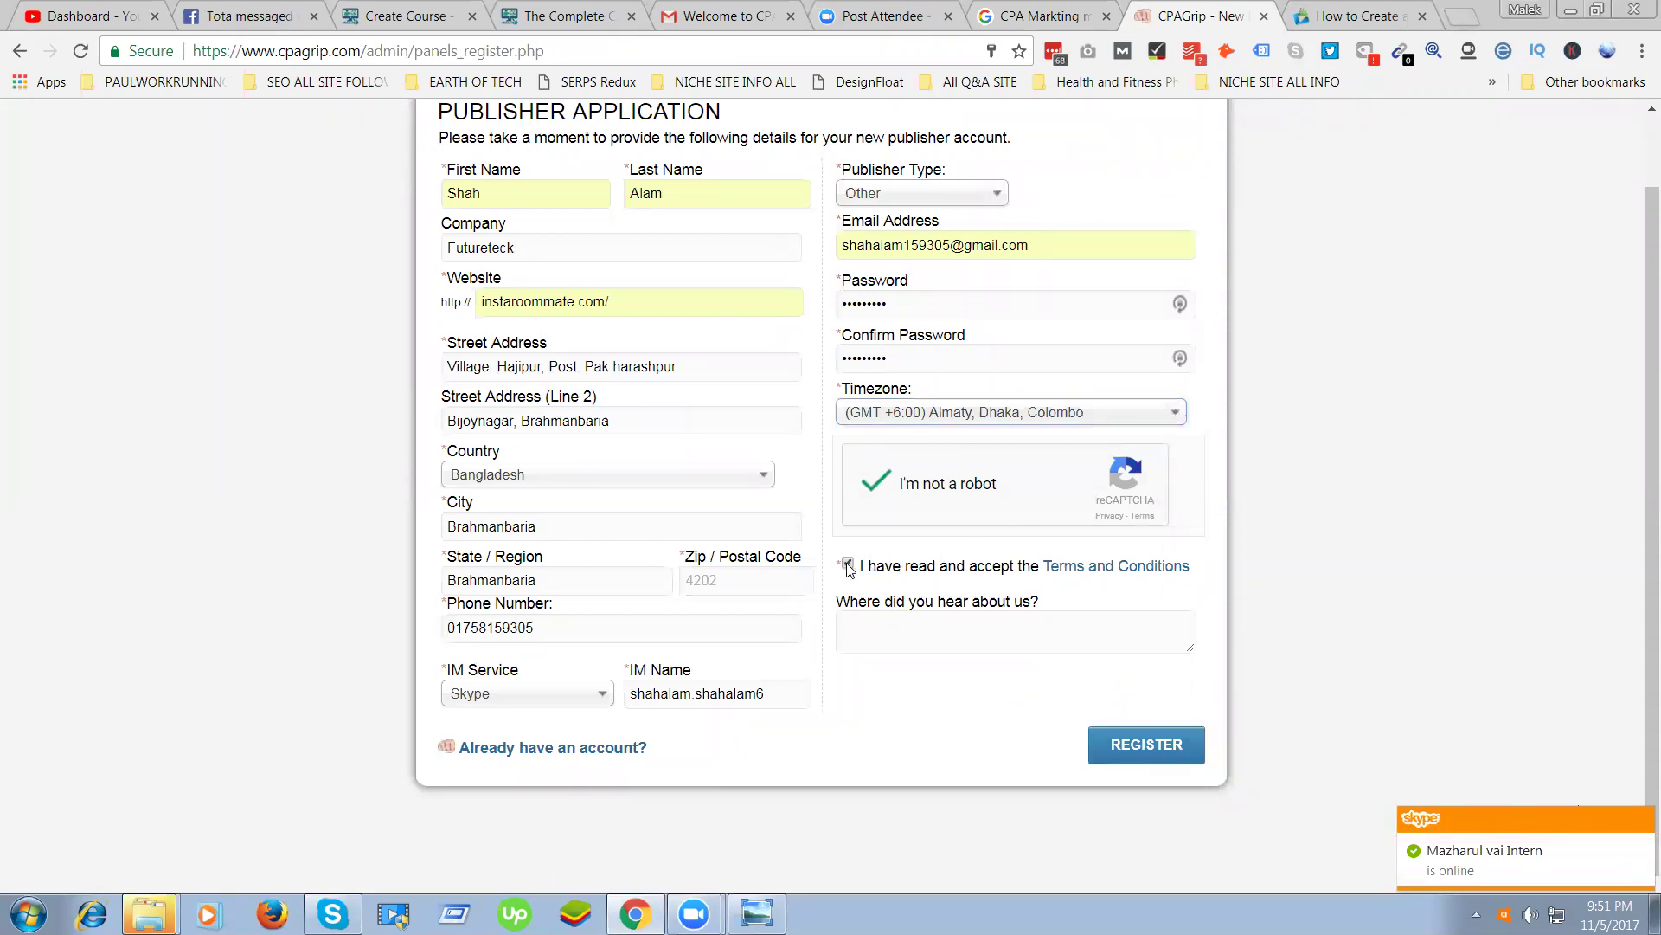
click(1045, 621)
text(Google)
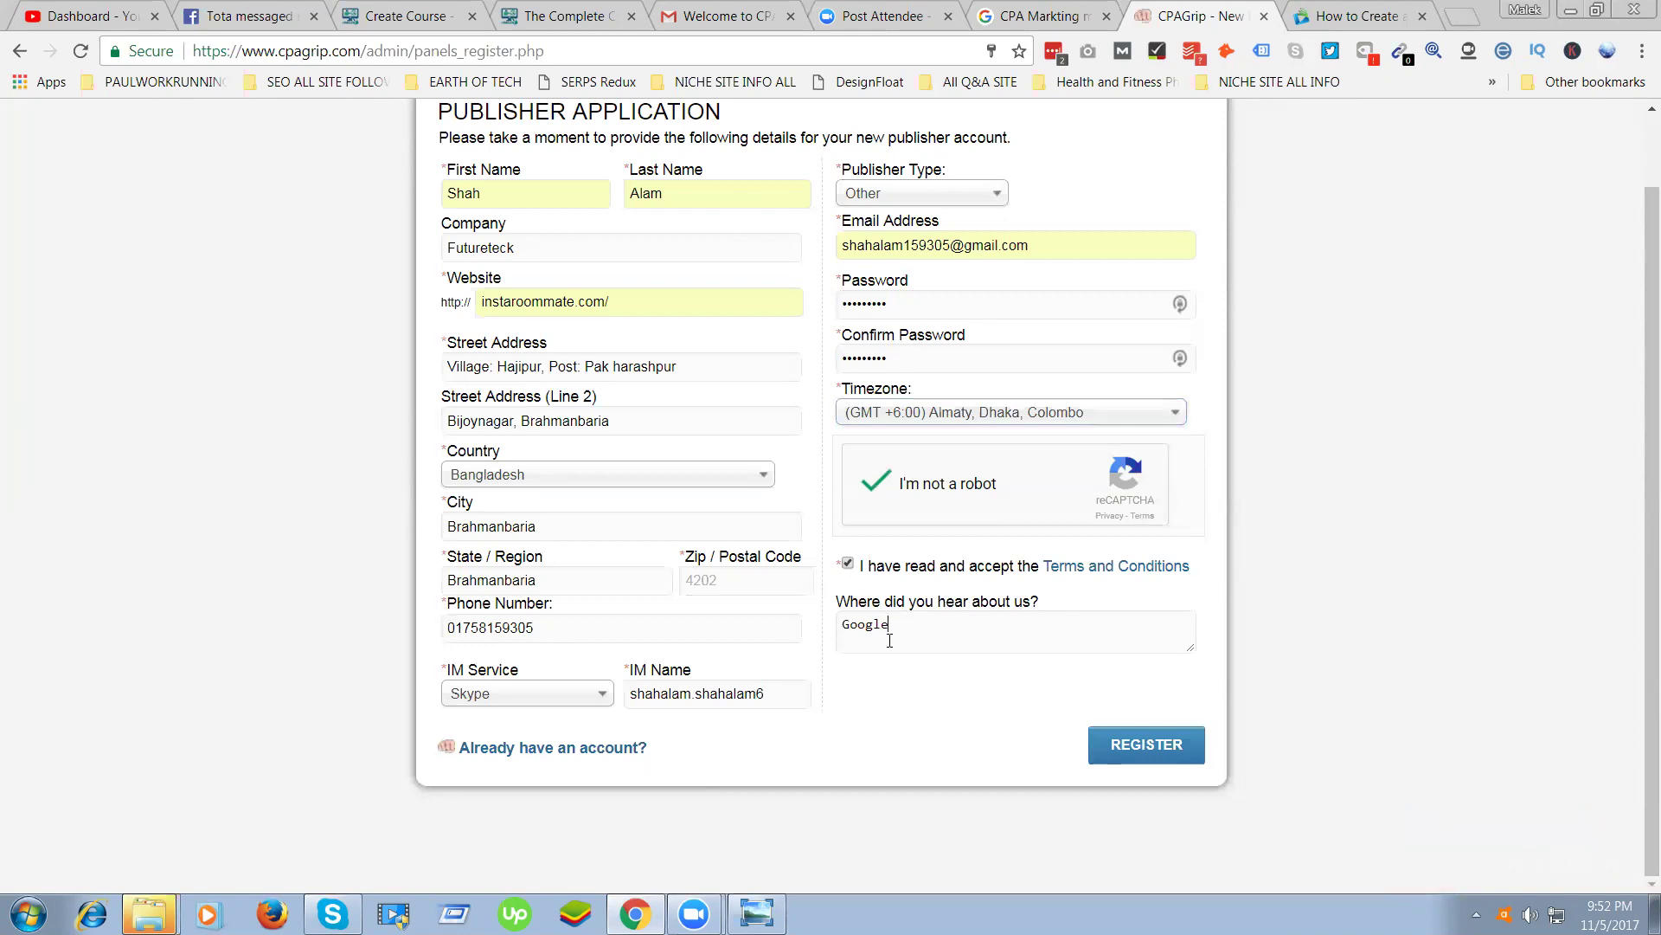
Attempt to submit the form, which fails, and return to the Zip / Postal Code field
click(1139, 746)
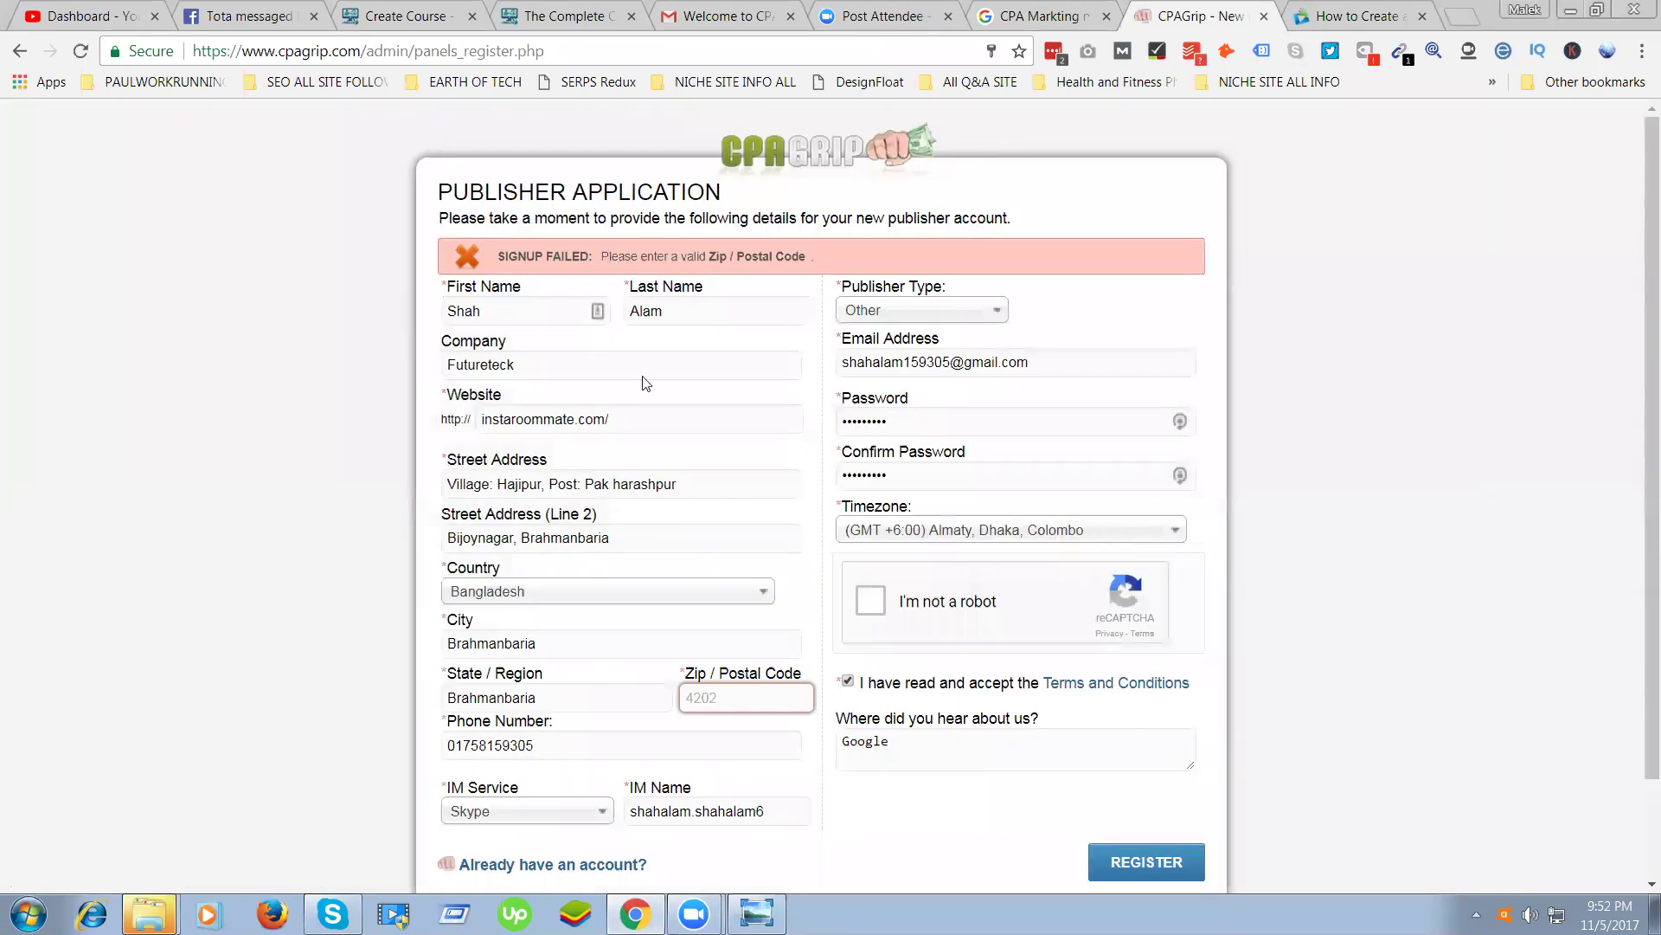
scroll(645, 381, down, 2)
click(720, 581)
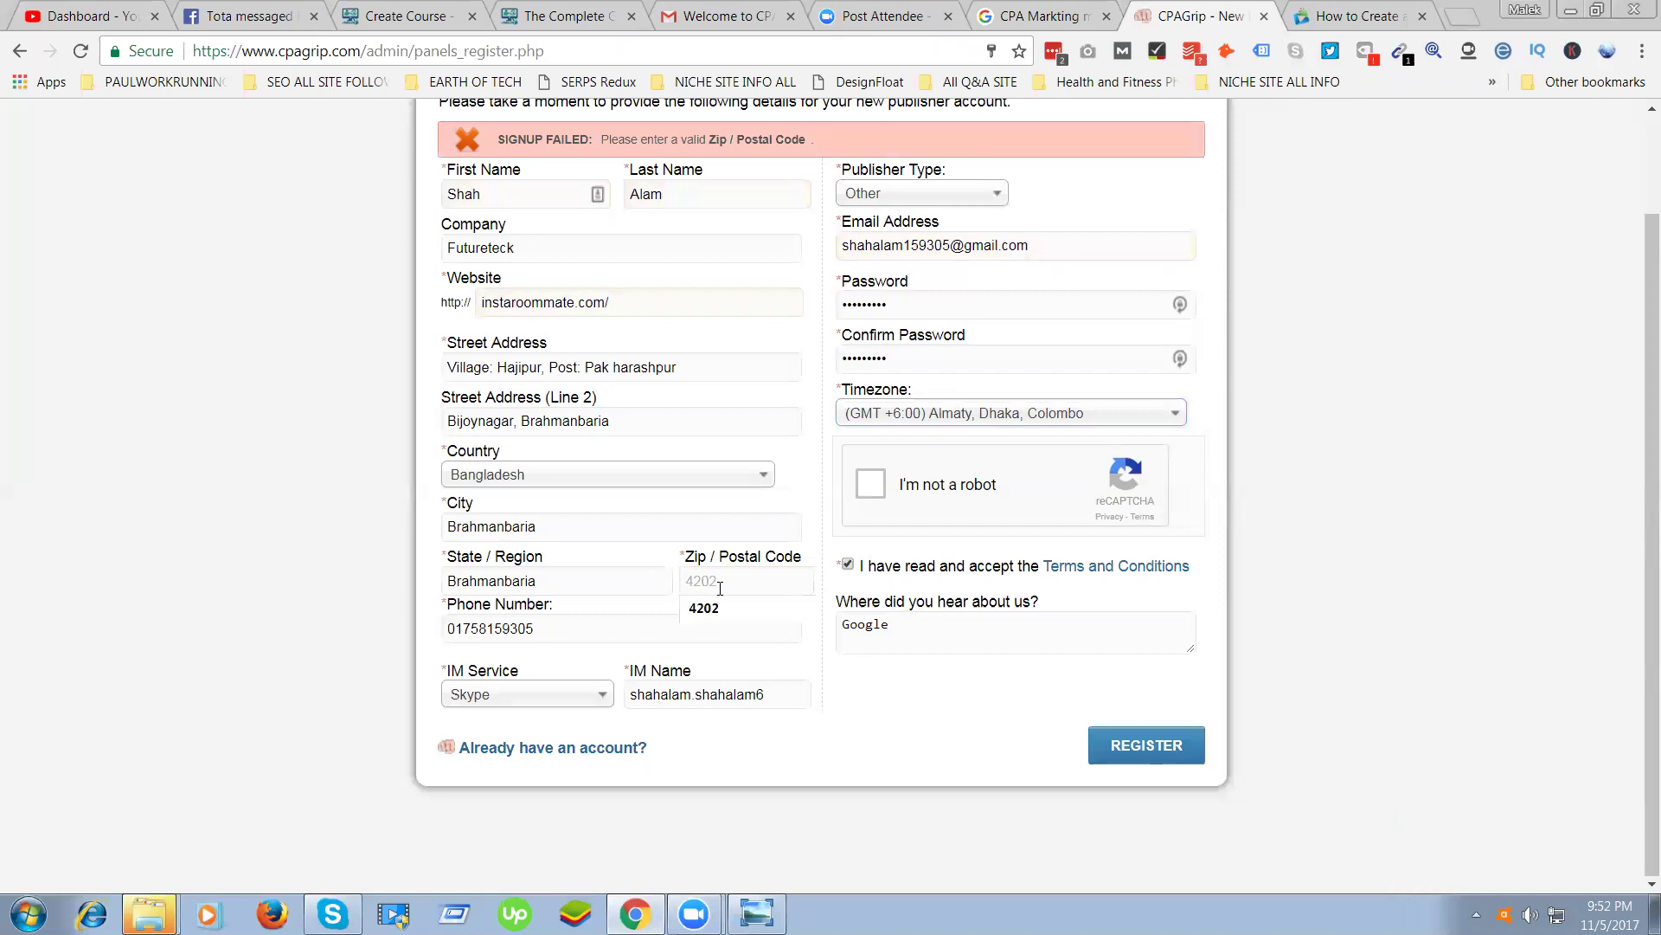
click(245, 11)
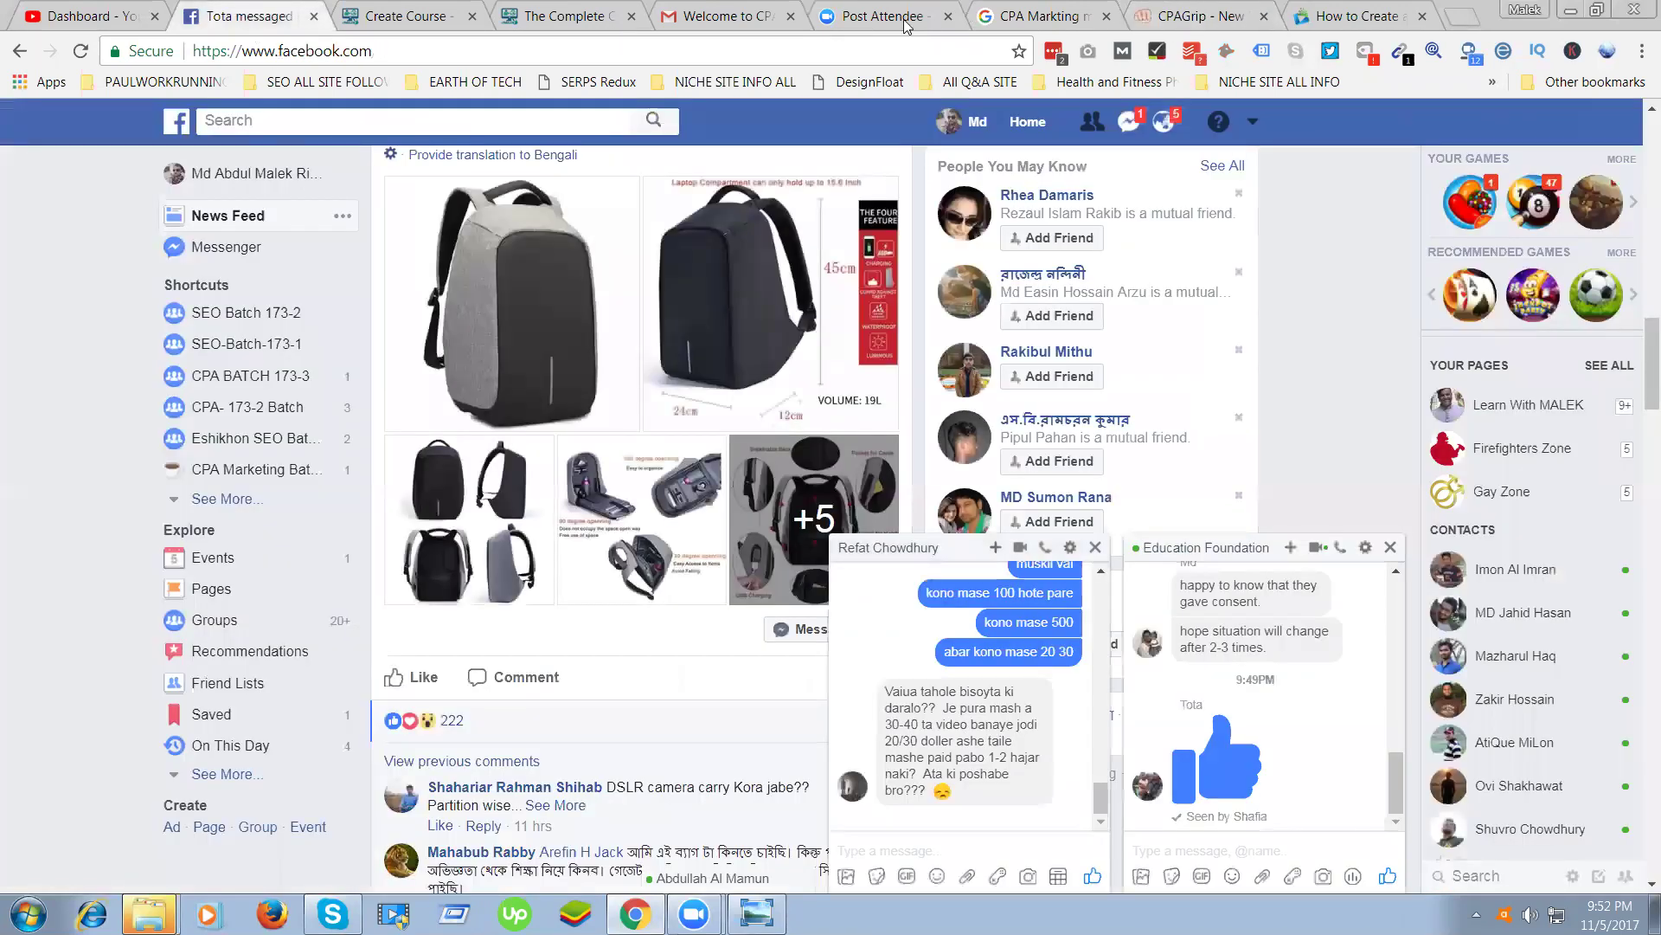
click(1357, 12)
click(1216, 12)
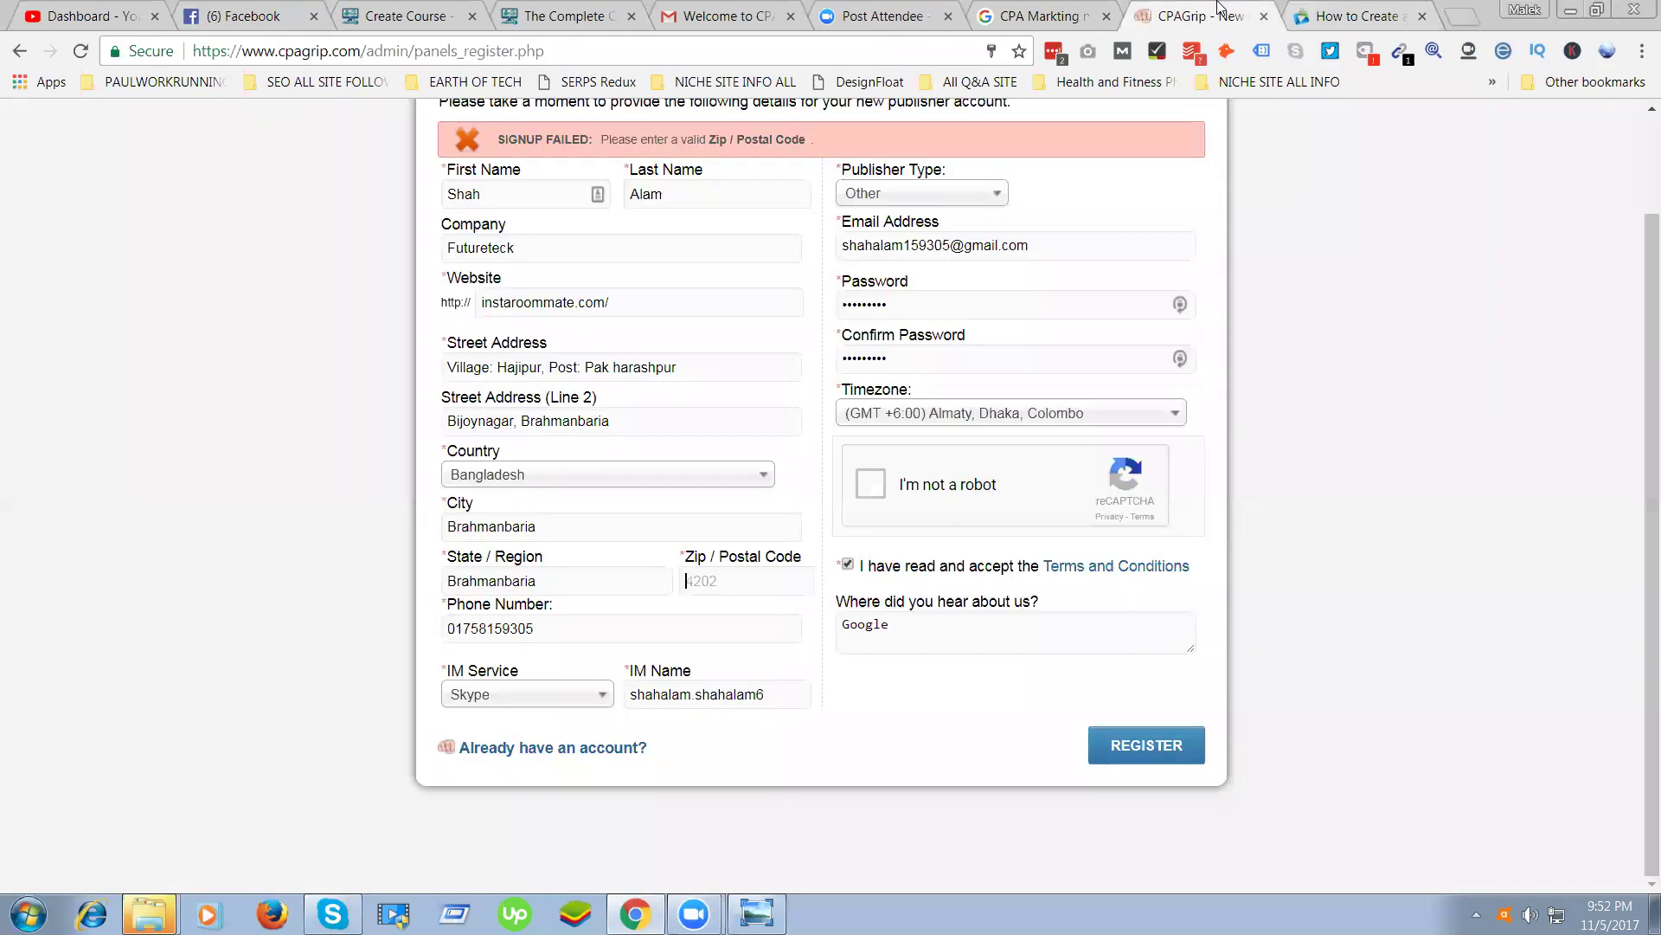
Enter zip code 3450, pass the robot check and register the publisher account
click(719, 588)
text(3450)
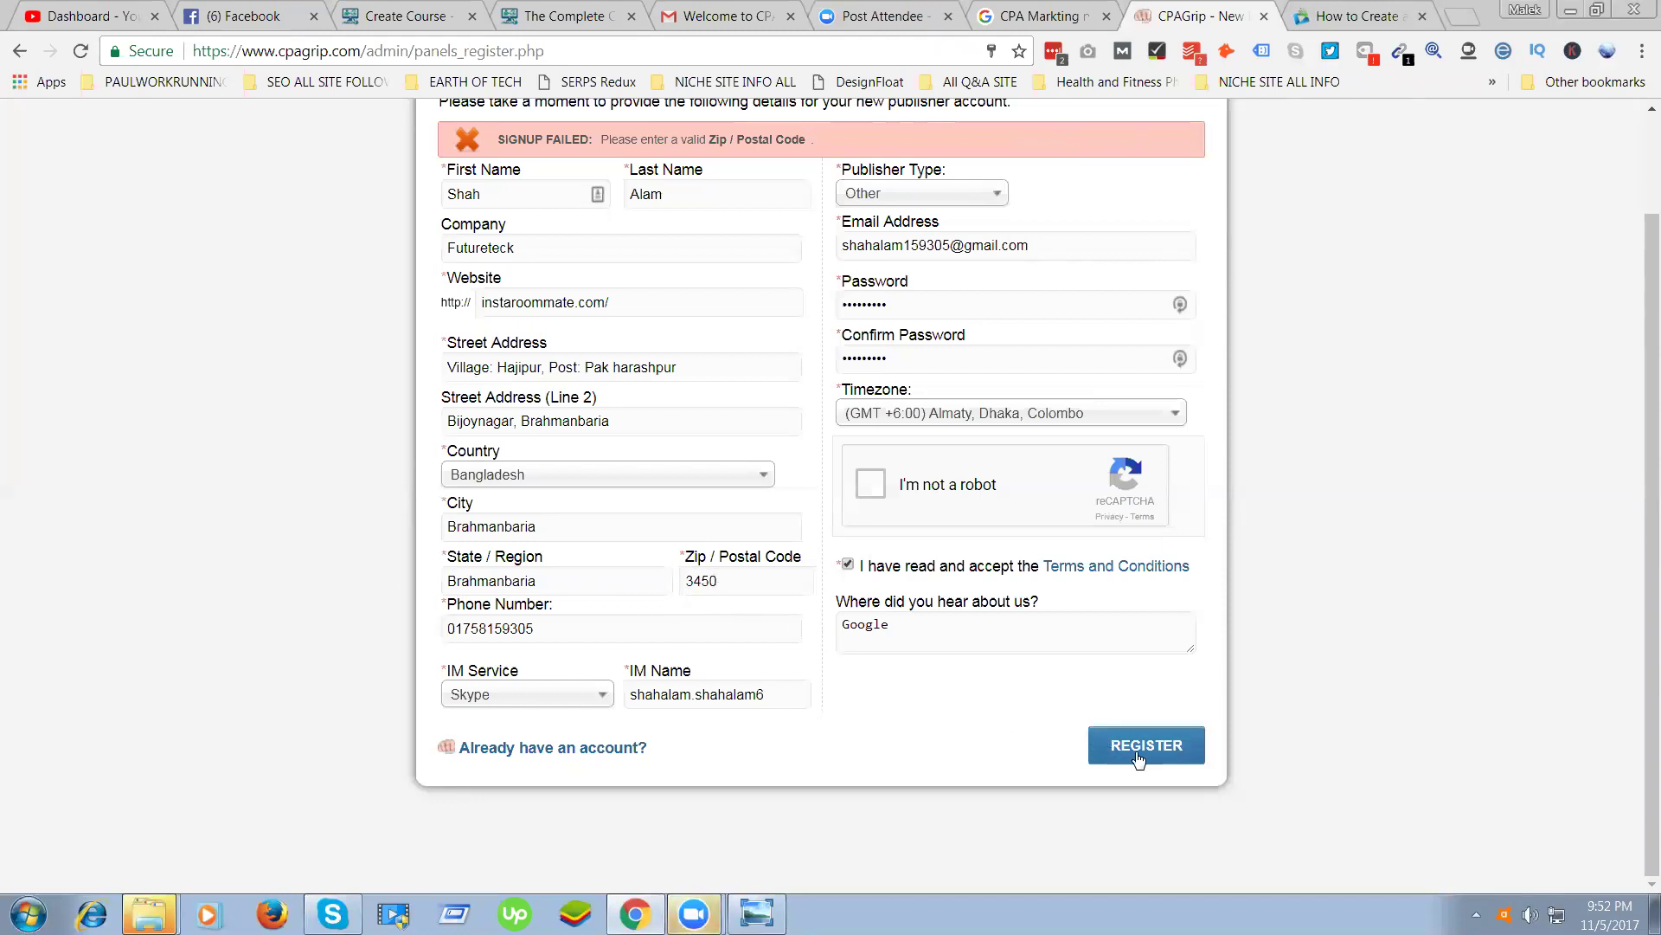
click(870, 483)
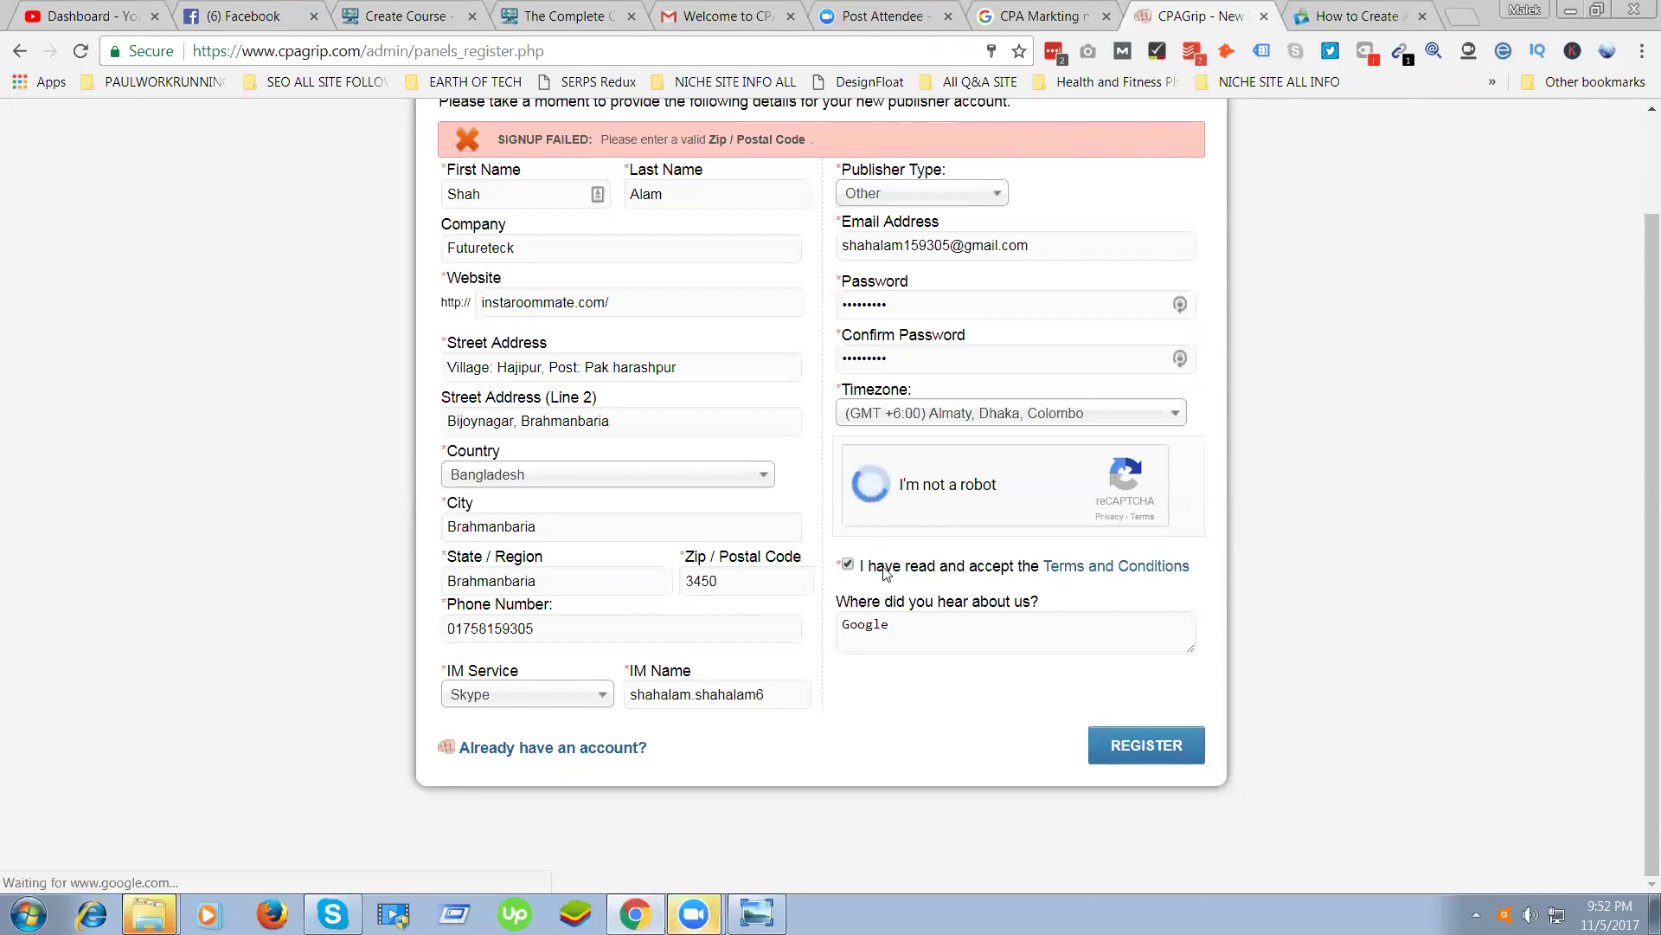
click(1118, 758)
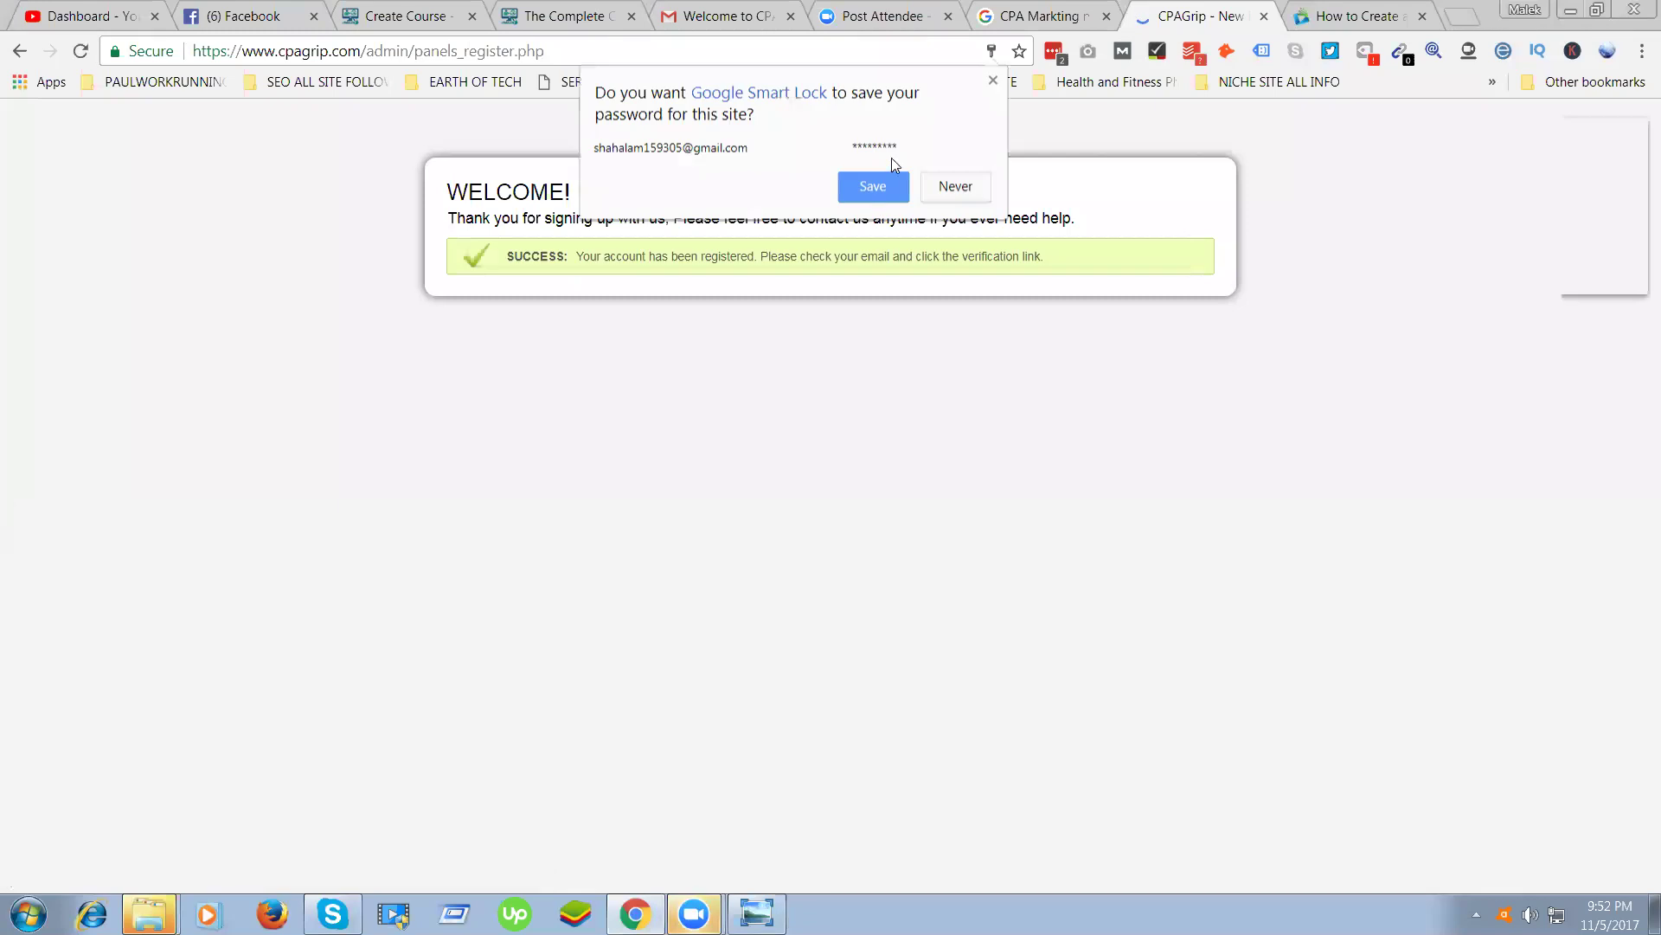
Decline saving the password with Never and switch to the Google search results tab
click(952, 186)
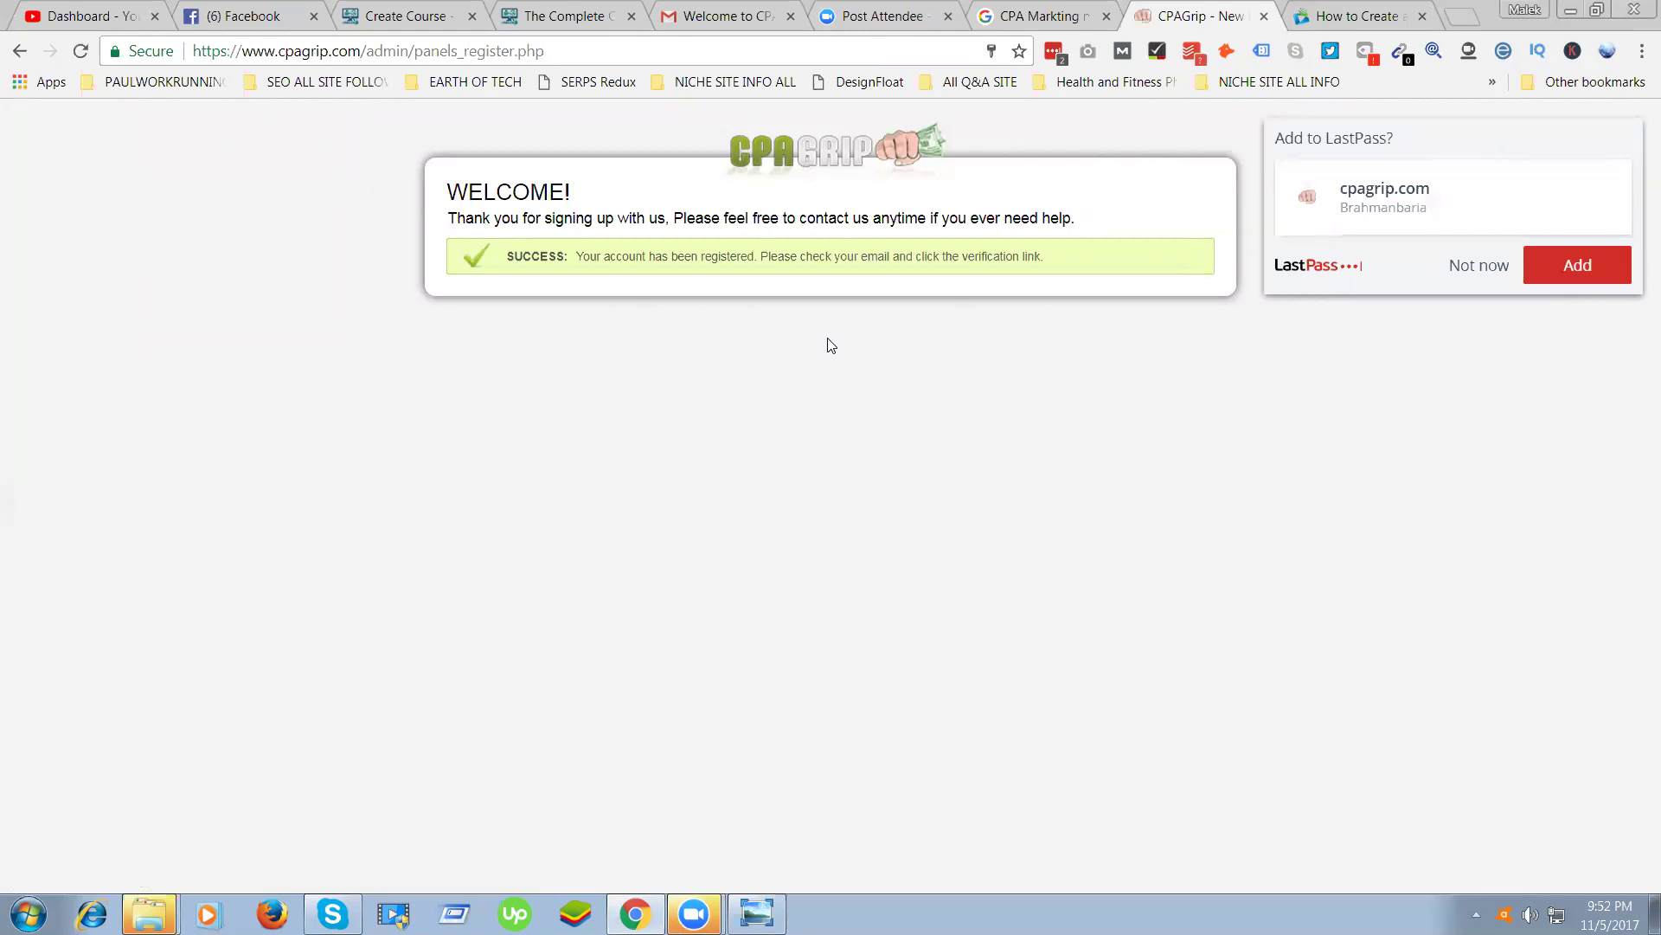
key(ctrl+shift+Tab)
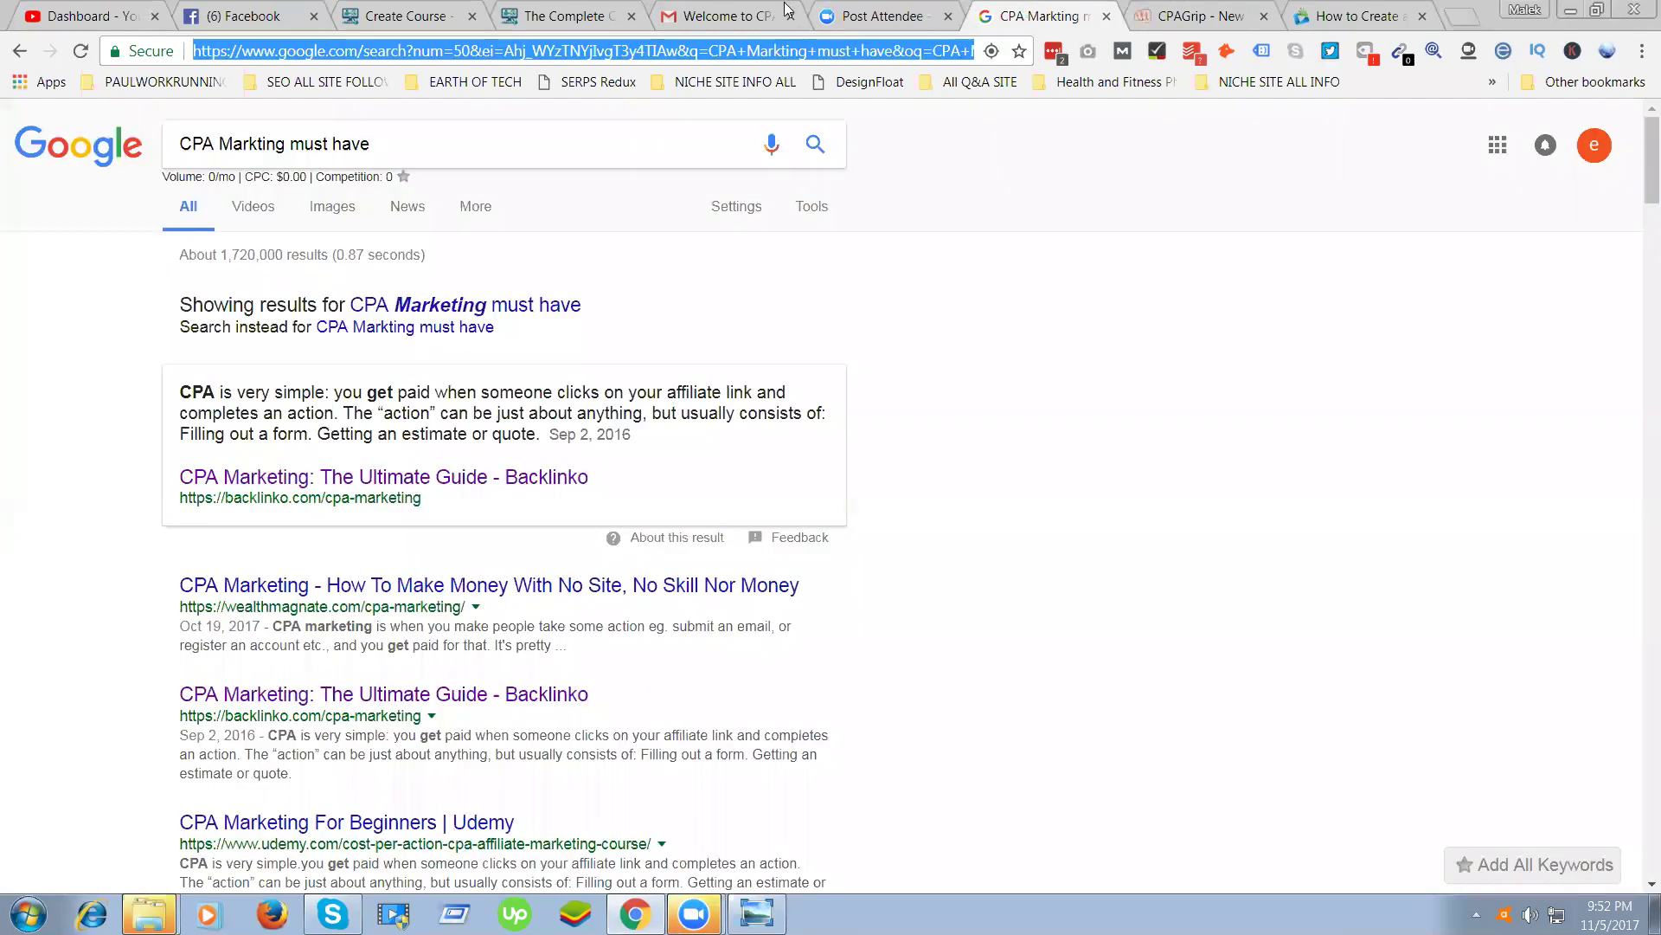
Open the CPAGrip 'Please verify your email address' message in Gmail and follow its validation link
key(ctrl+shift+Tab)
key(ctrl+shift+Tab)
click(93, 282)
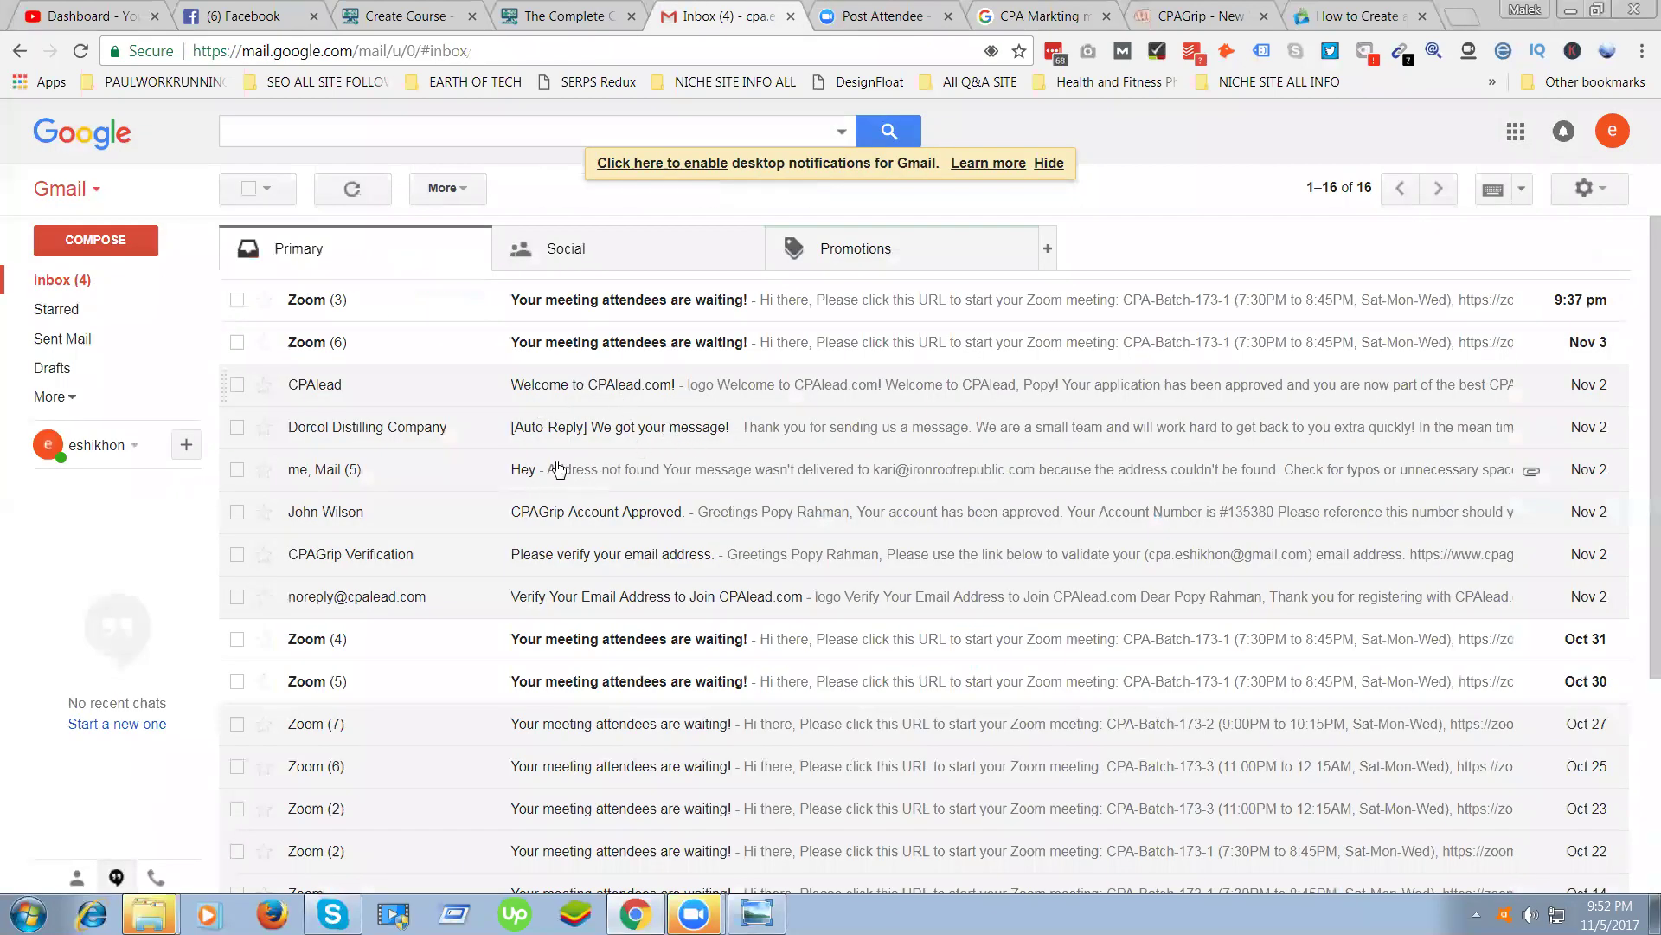
click(591, 558)
drag(296, 349, 478, 346)
click(304, 350)
drag(369, 342, 477, 345)
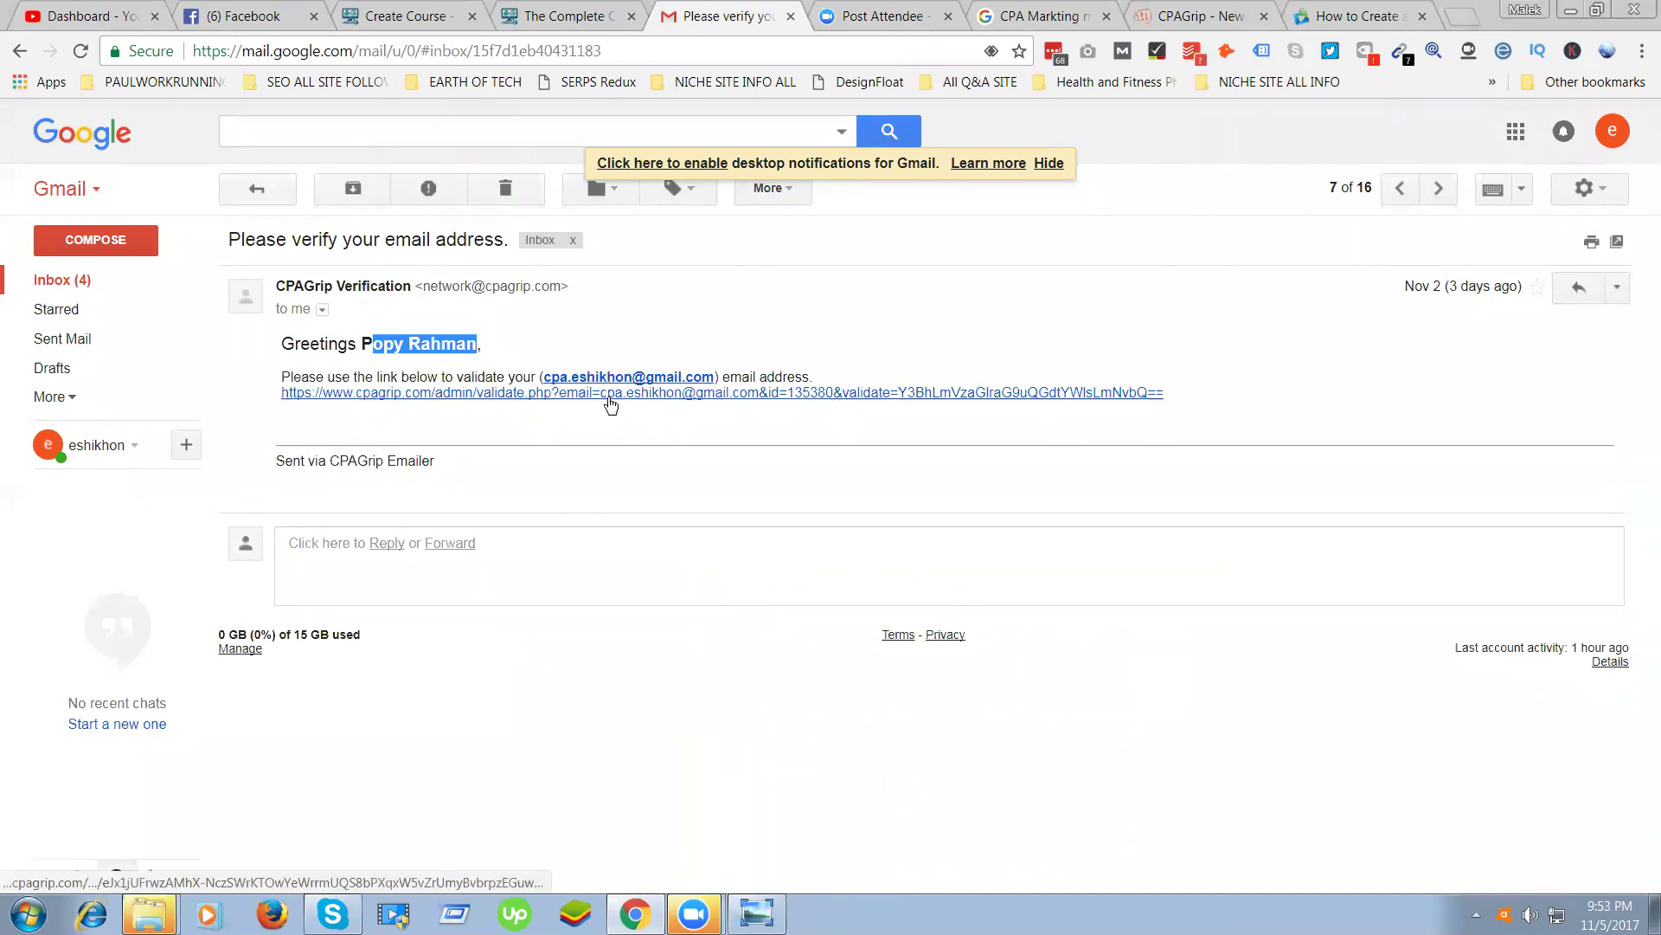
click(501, 394)
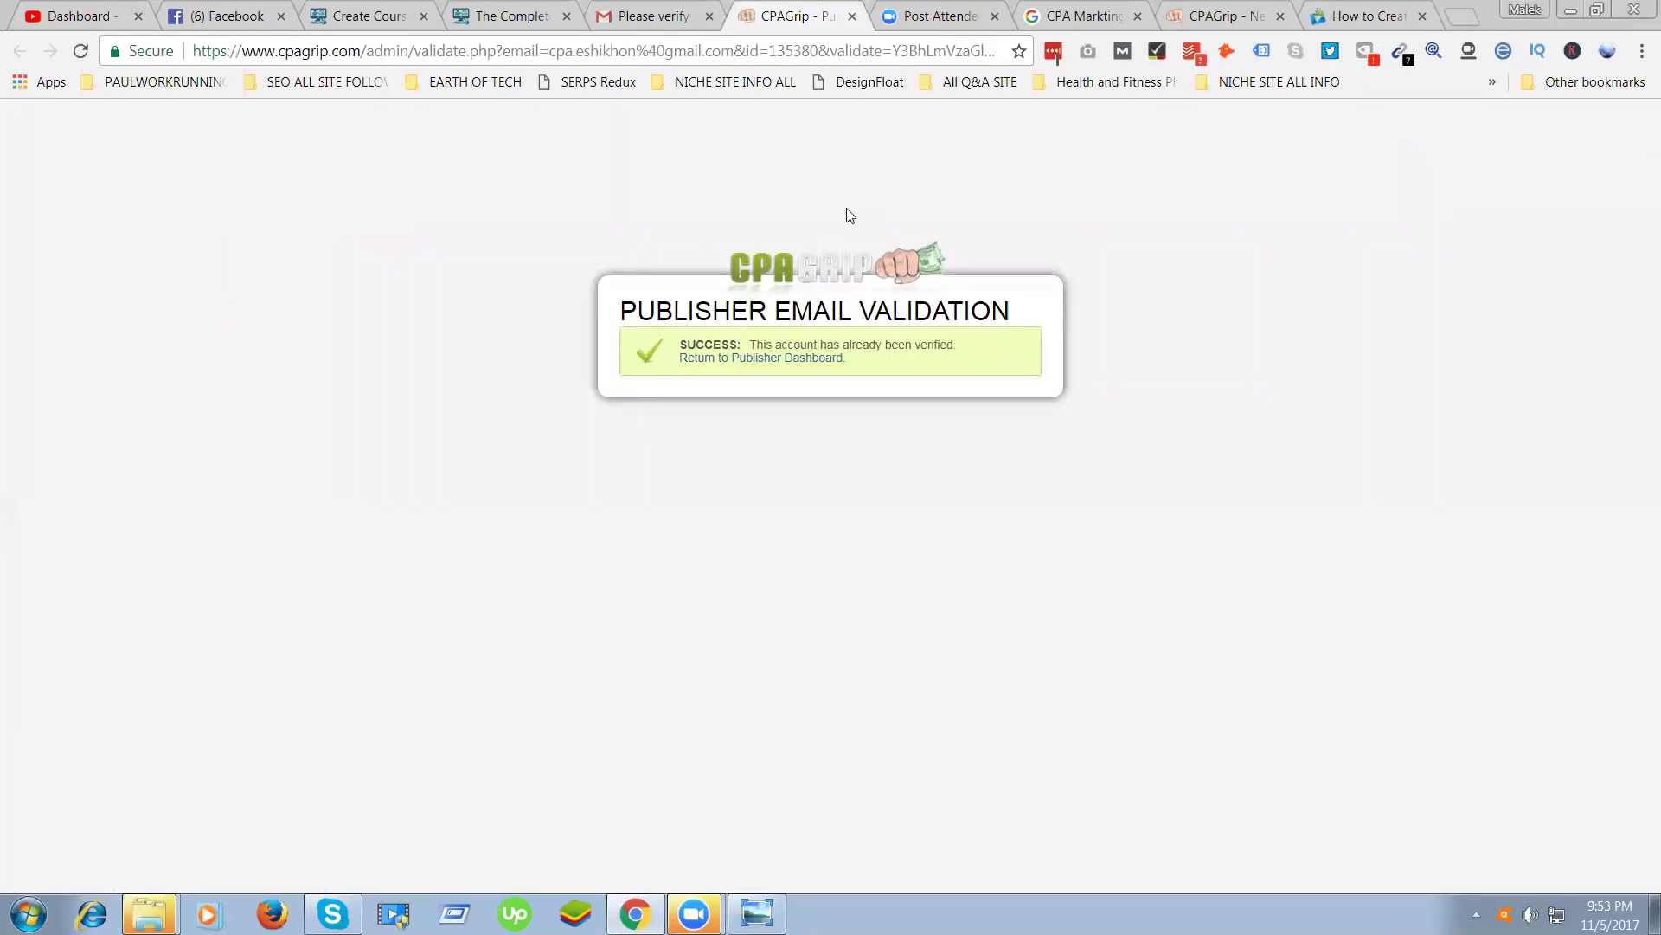
drag(961, 344, 687, 341)
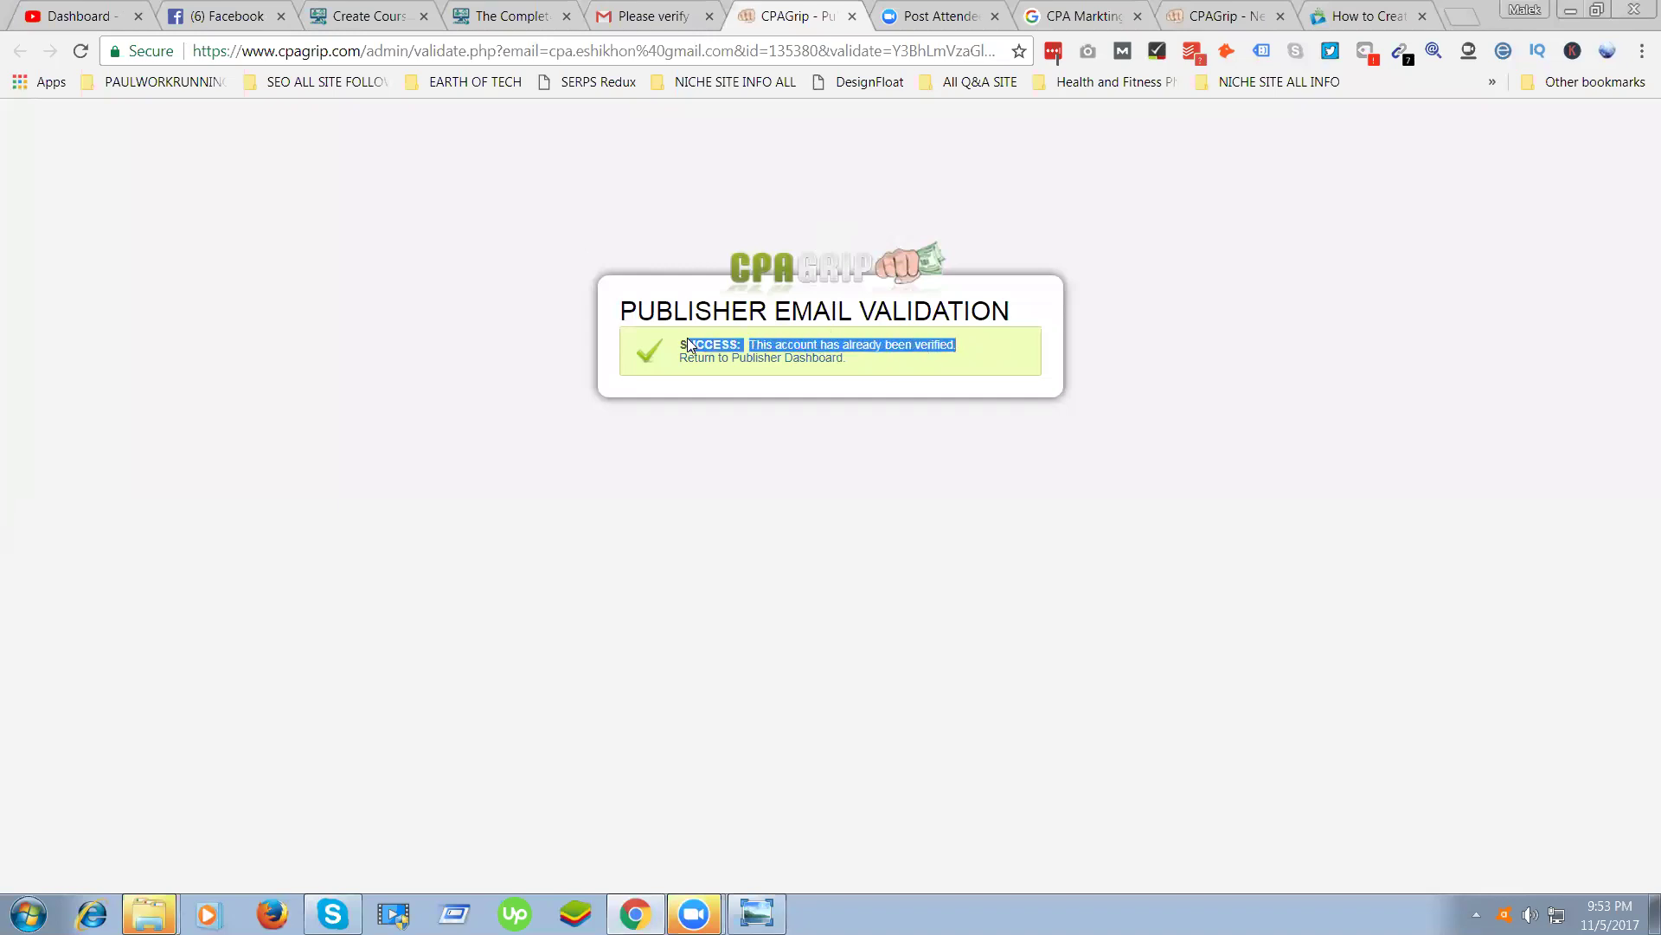
click(692, 17)
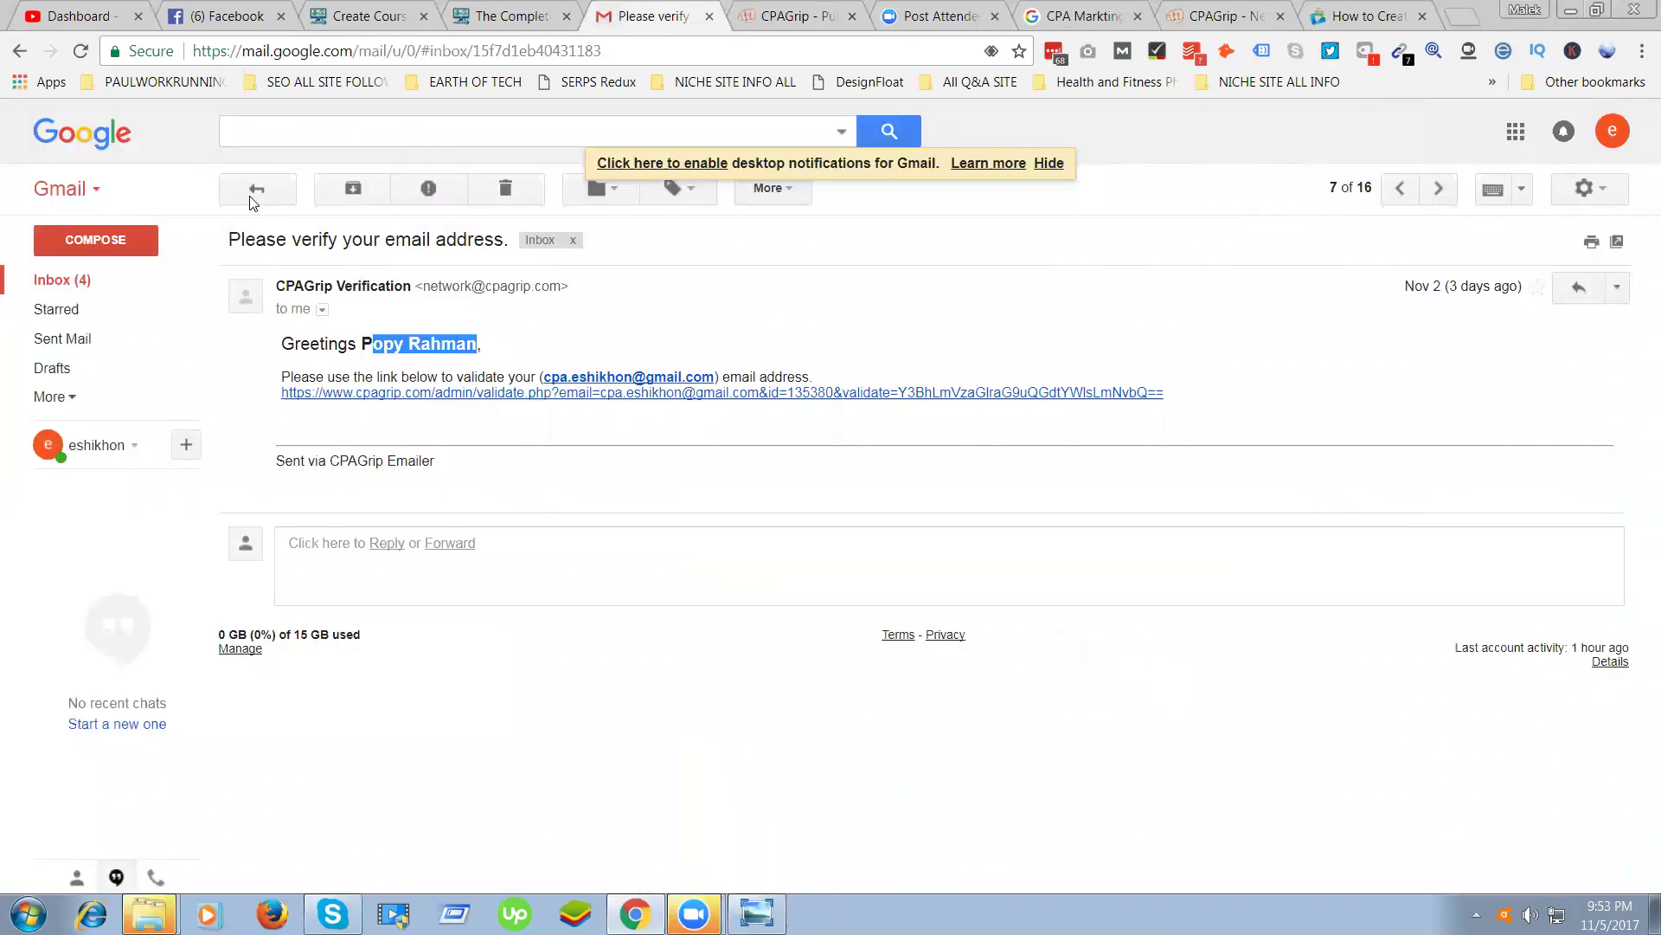
Return to the inbox and open the 'CPAGrip Account Approved' email
click(256, 189)
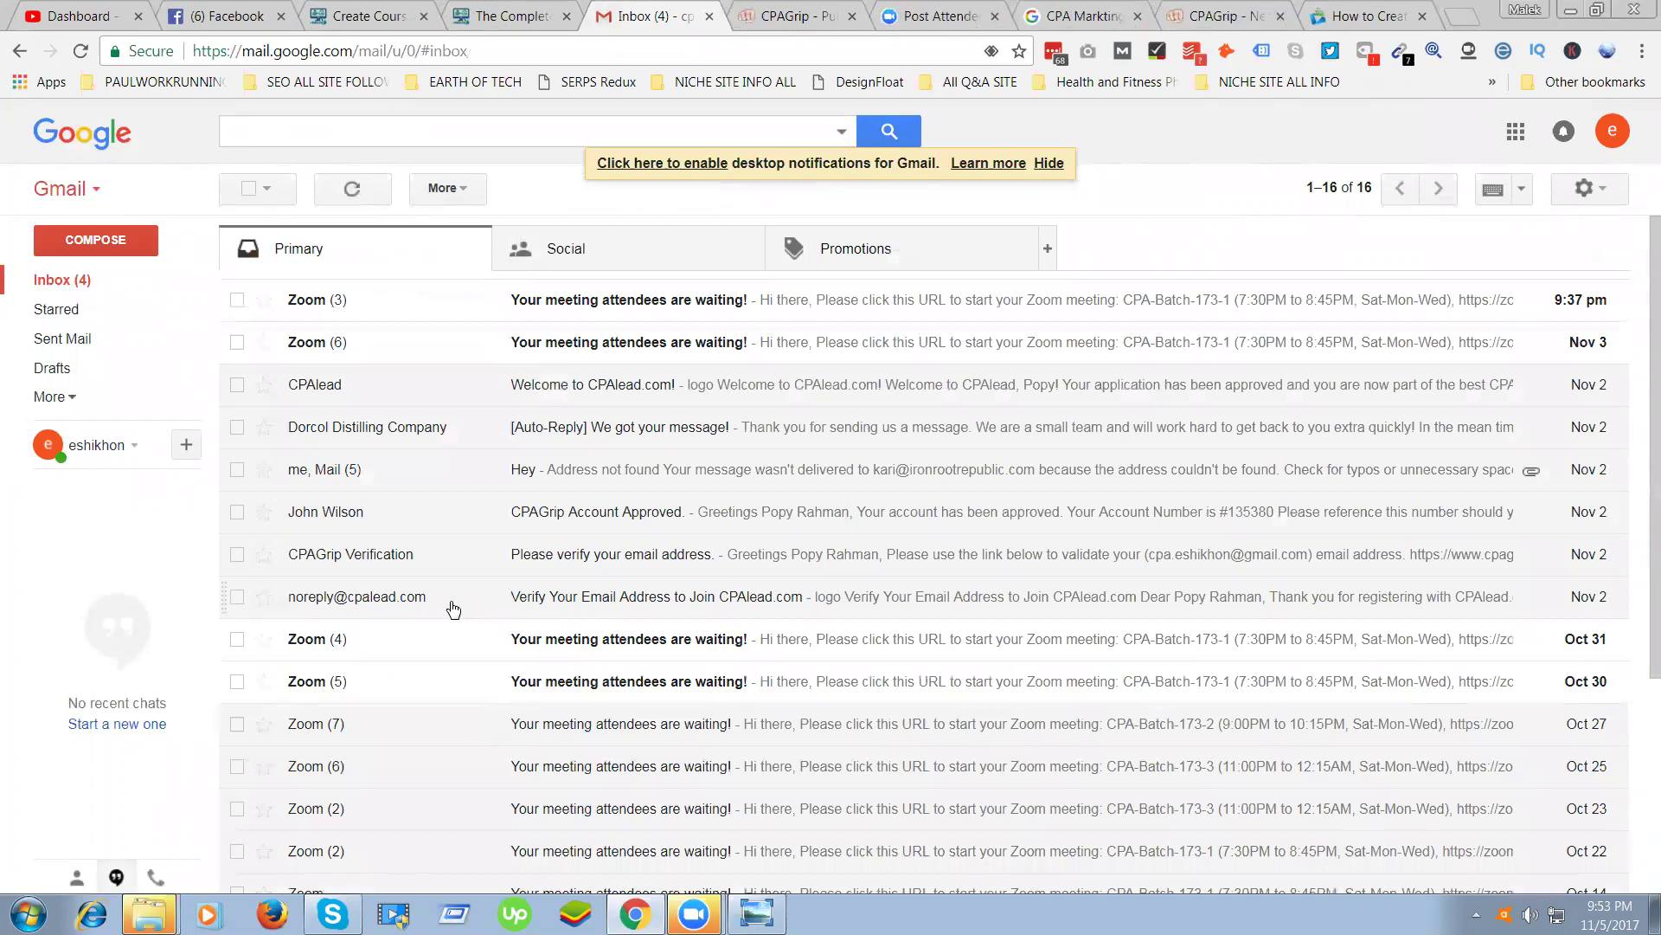
click(589, 512)
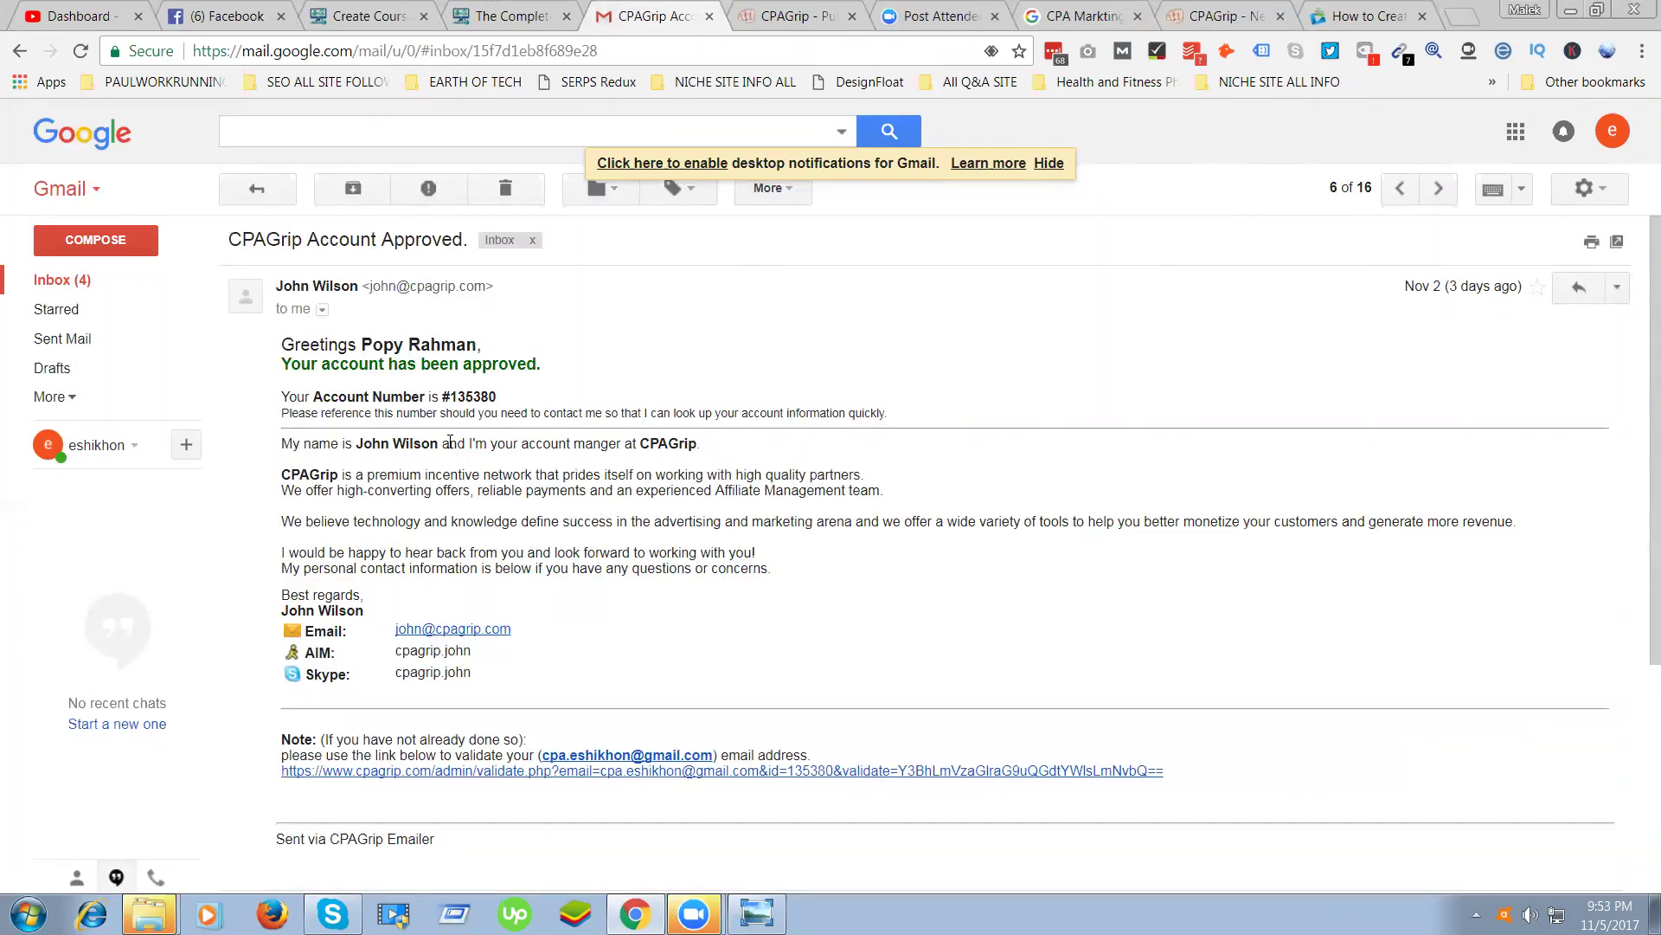
drag(329, 446, 478, 684)
drag(1275, 521, 1260, 521)
drag(441, 443, 354, 444)
drag(494, 491, 480, 490)
Leave the Zoom review tab and return to CPAGrip's Email Validation page showing the account verified
click(805, 12)
click(945, 17)
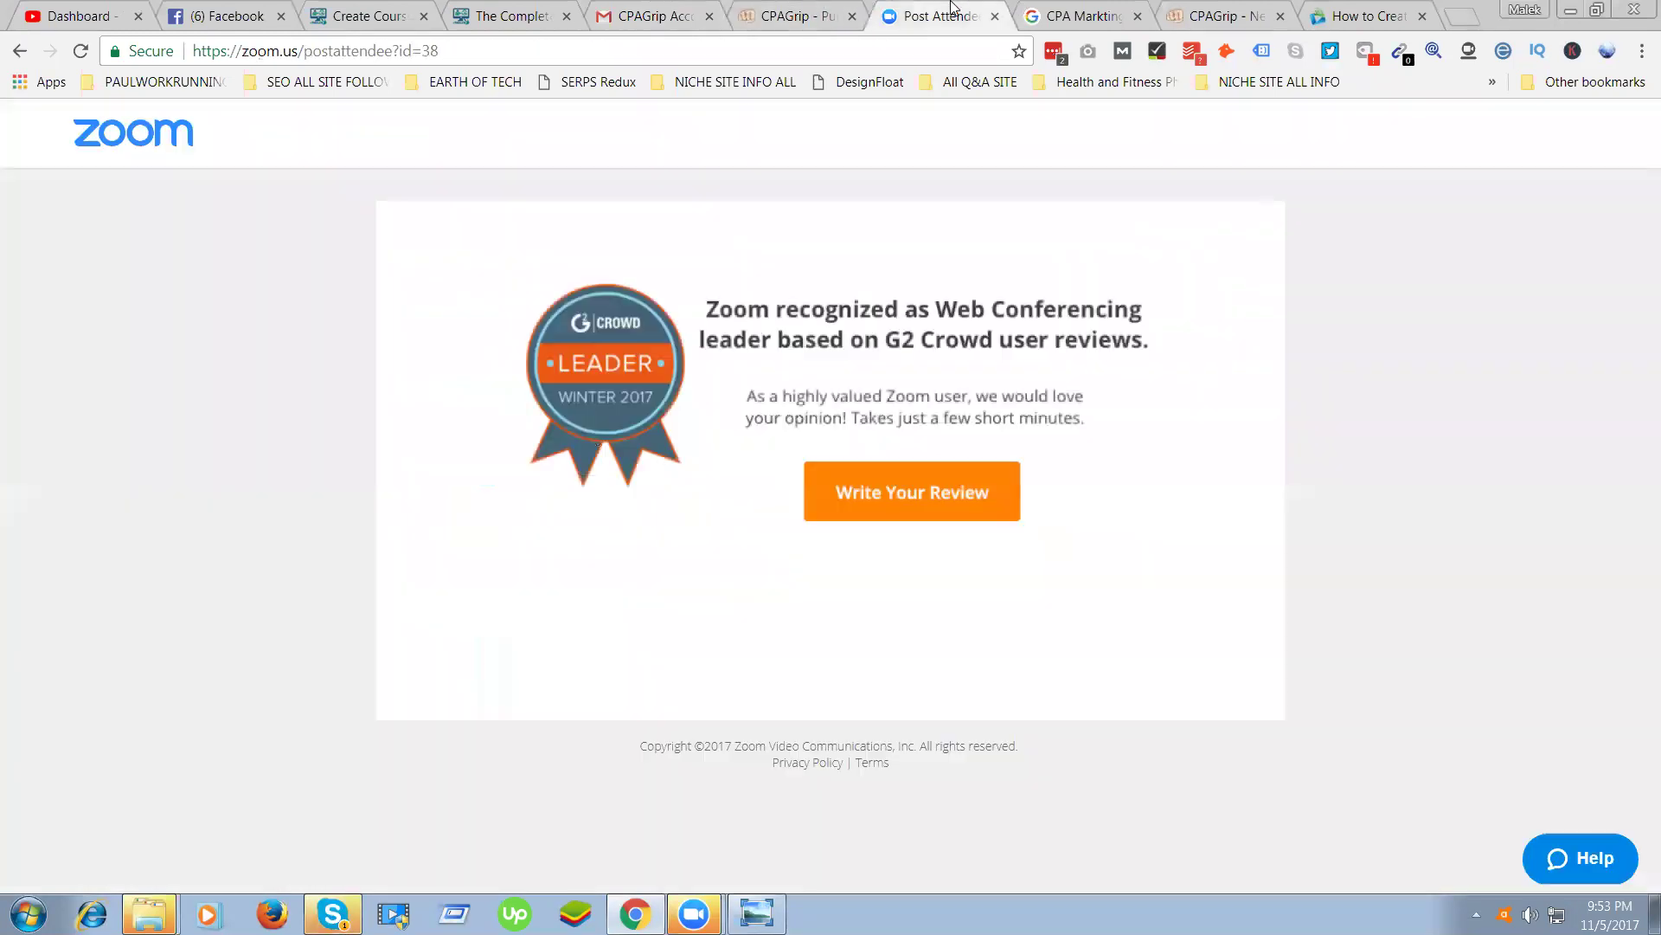
key(ctrl+shift+Tab)
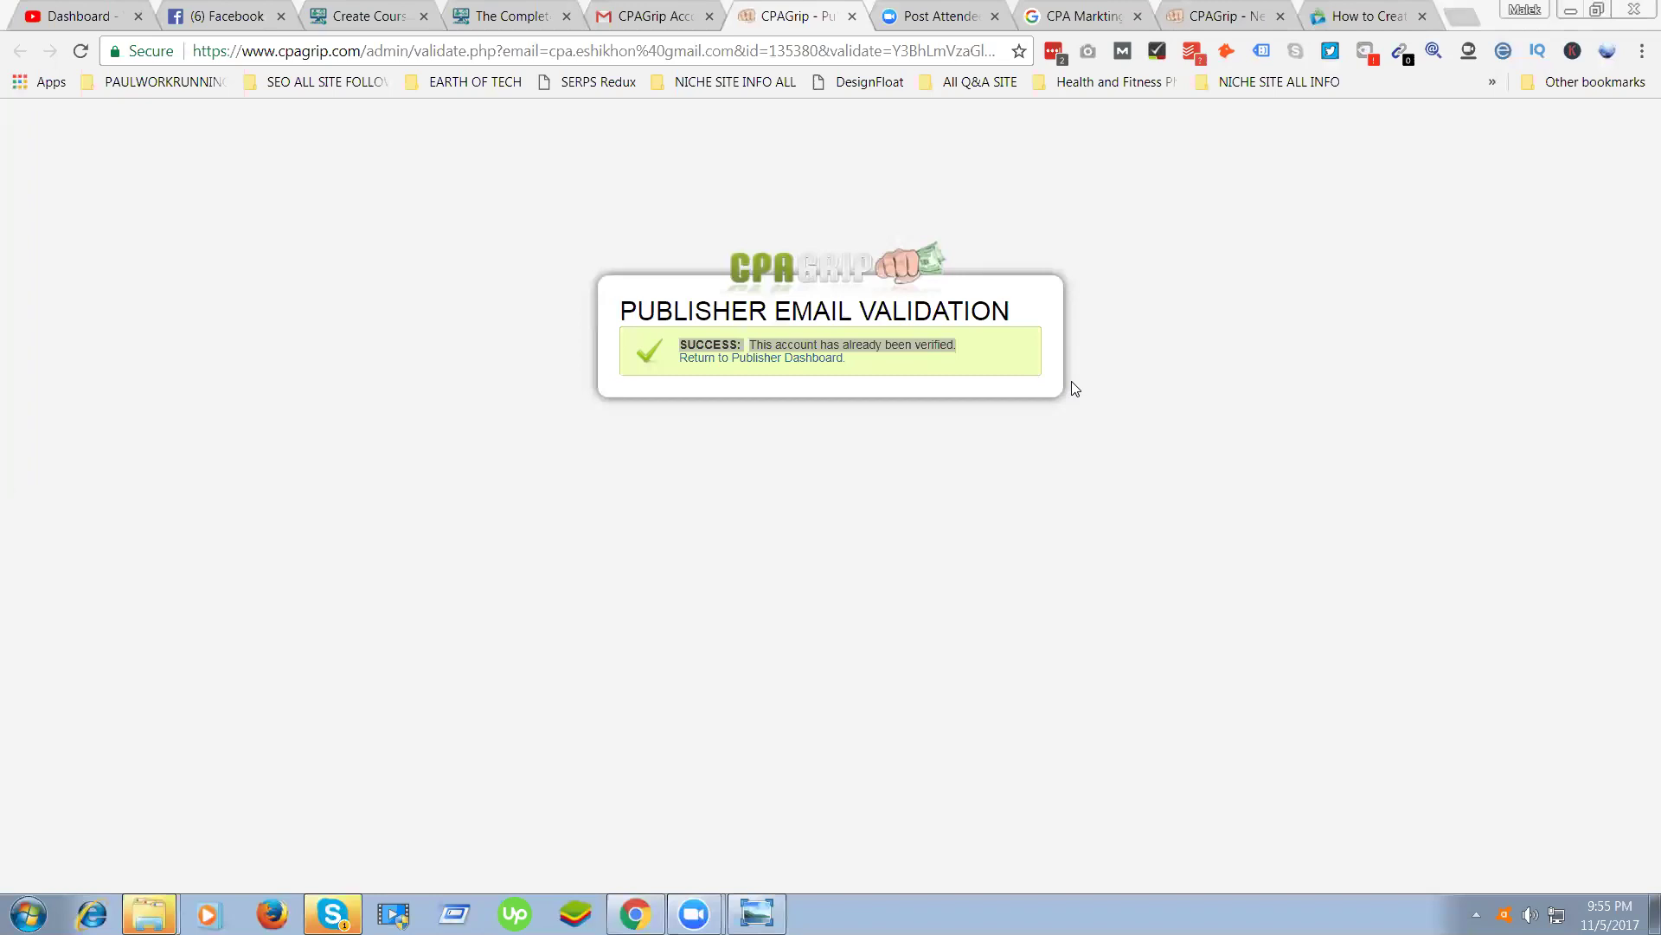
triple_click(824, 345)
Go from the CPAGrip tab to the AdWorkMedia website via the address bar
click(959, 12)
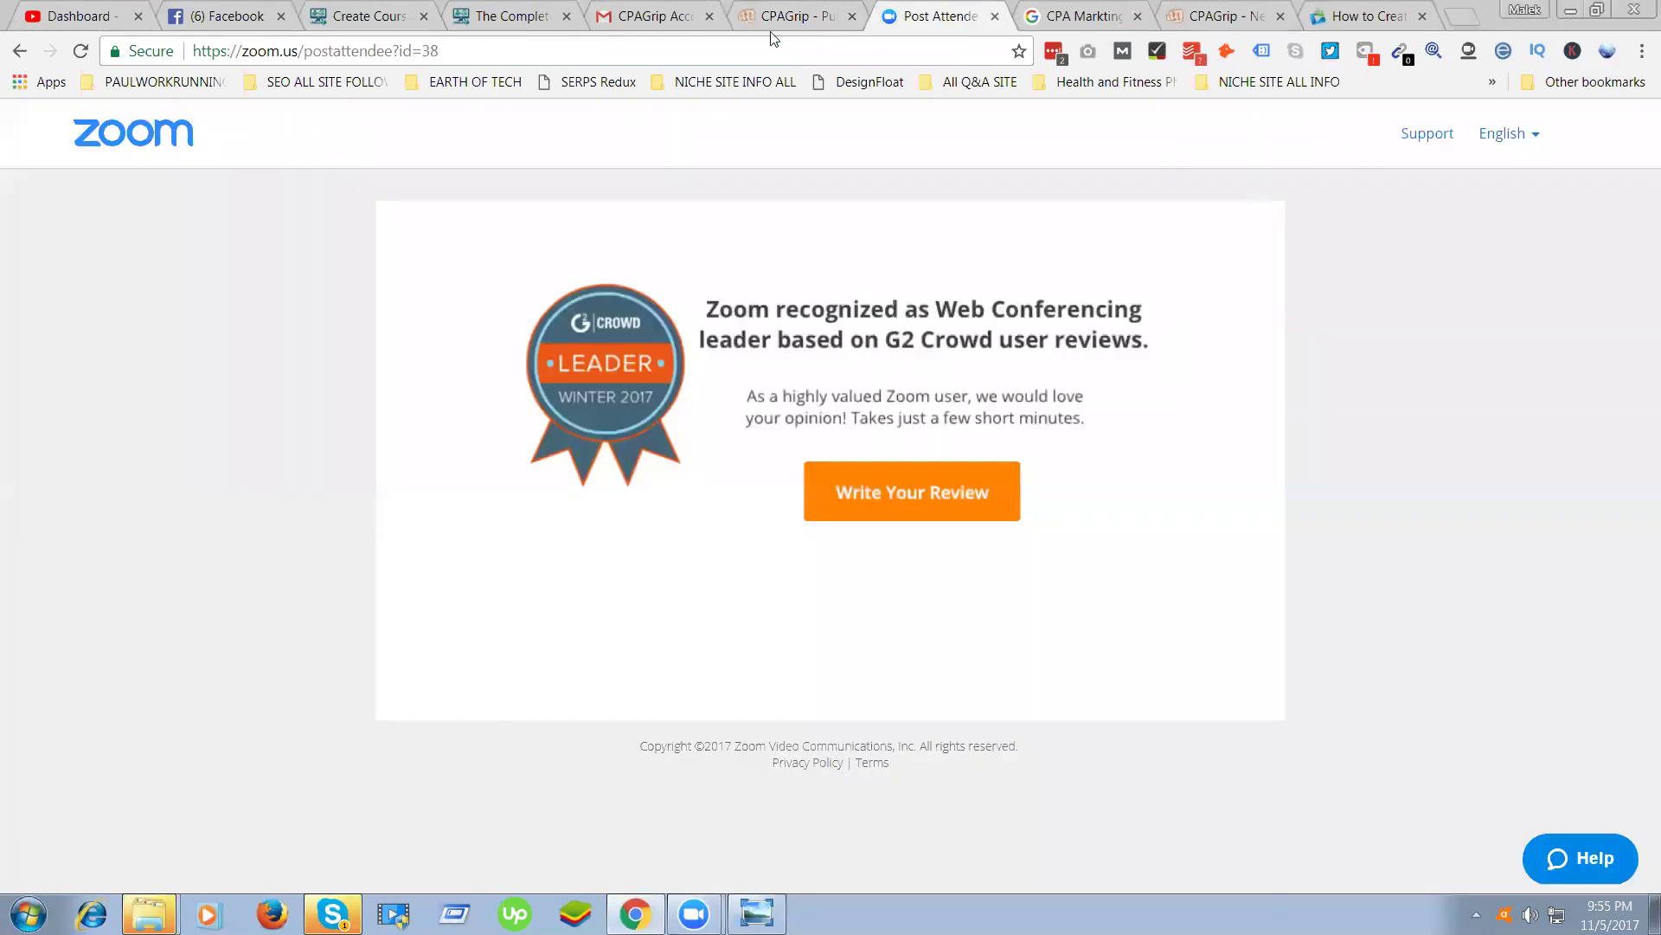
key(ctrl+shift+Tab)
click(518, 57)
text(ADWORkmedia.com)
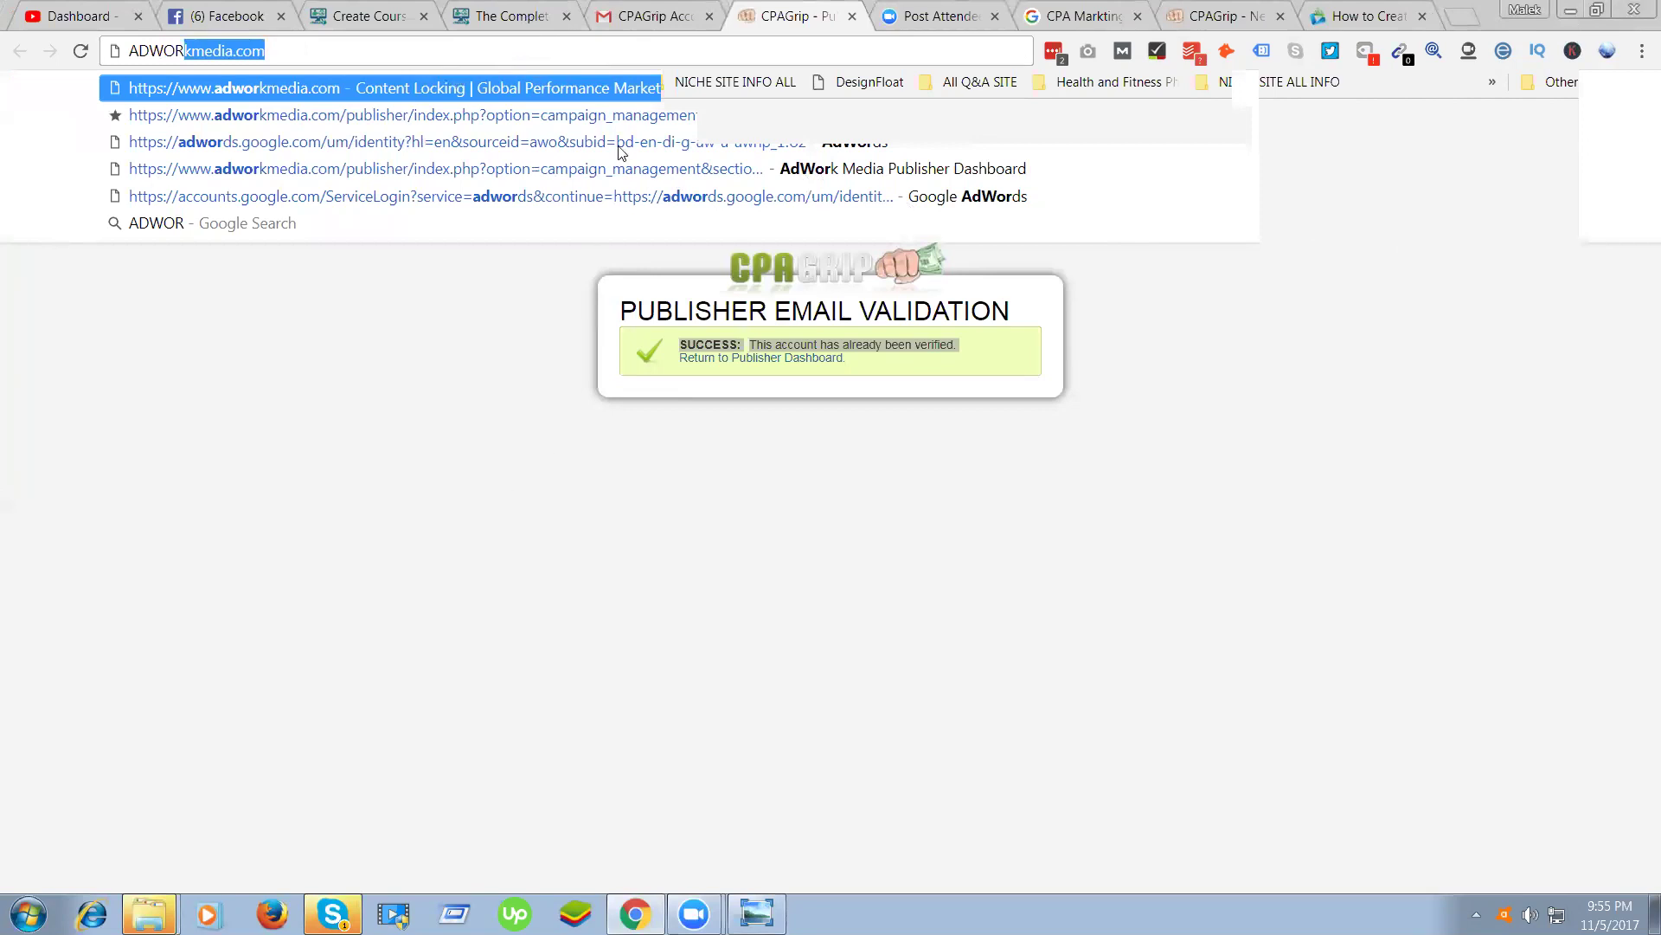
key(Return)
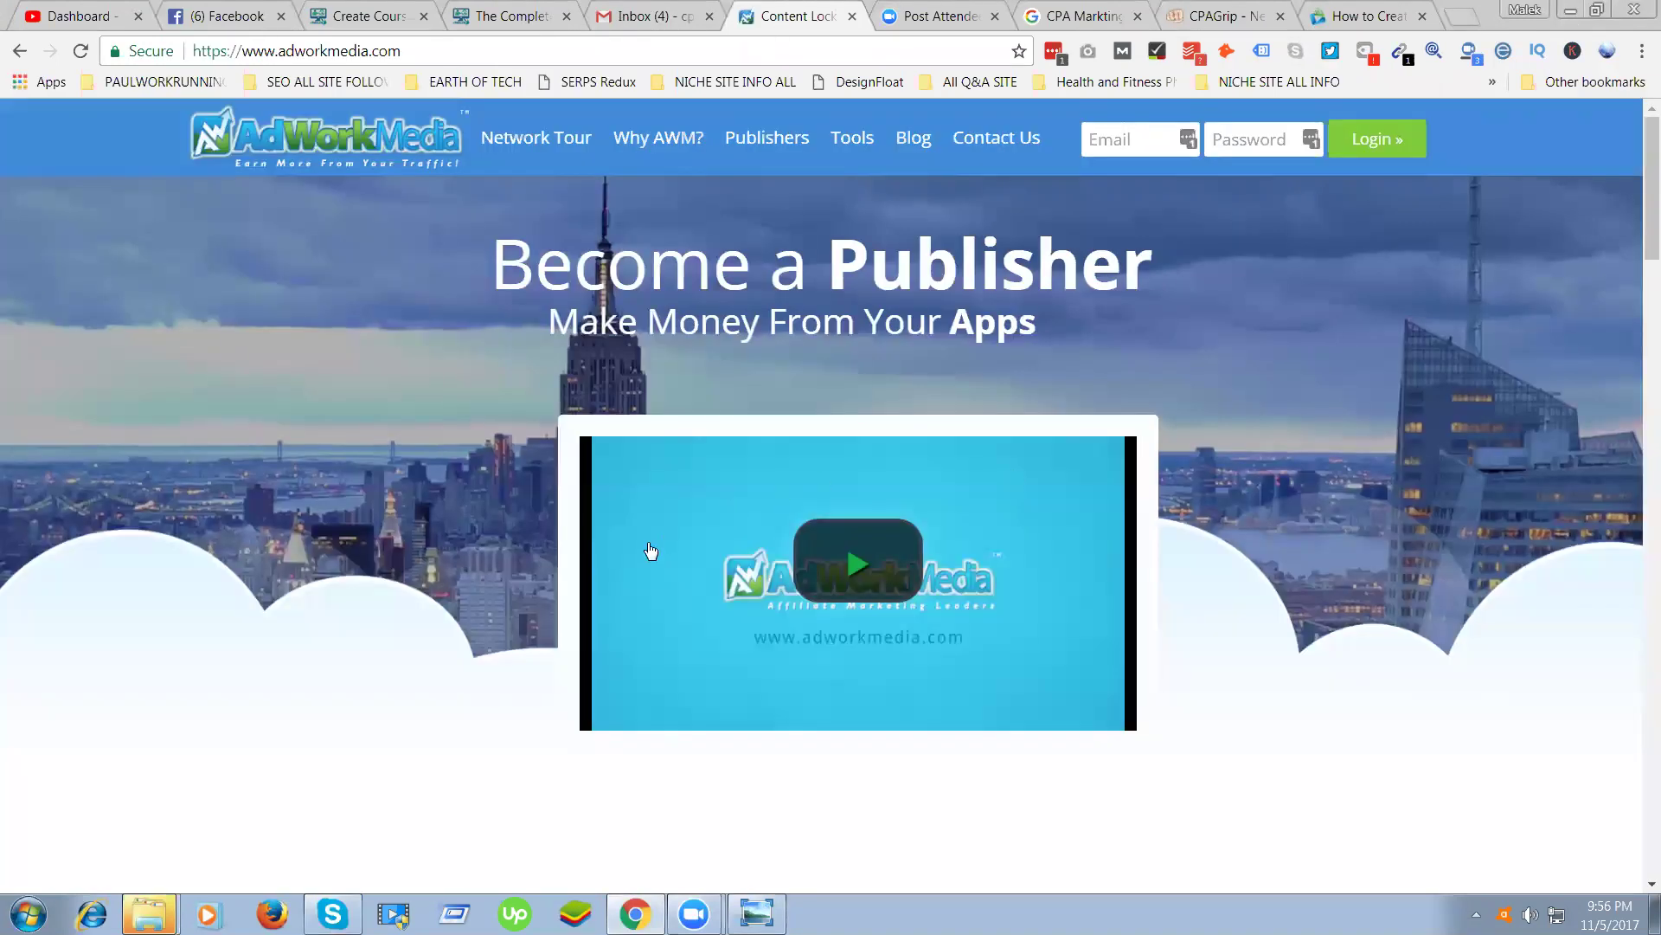
Scroll the AdWorkMedia homepage and start the free publisher account signup
scroll(476, 577, down, 10)
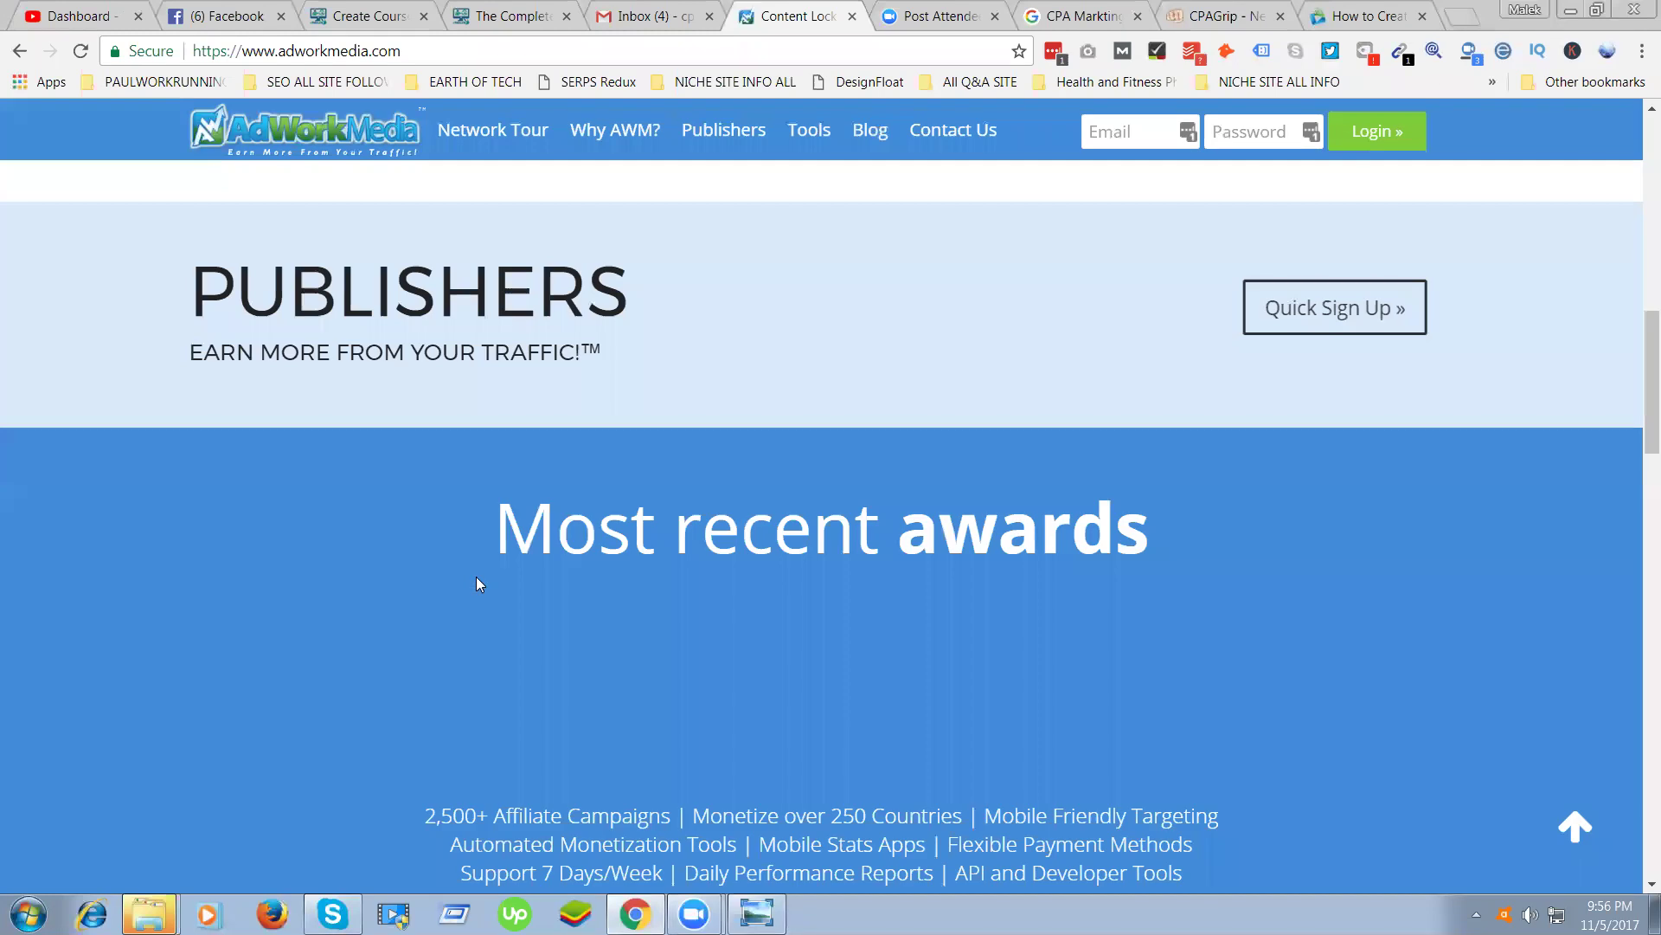
scroll(476, 577, up, 8)
scroll(478, 586, down, 3)
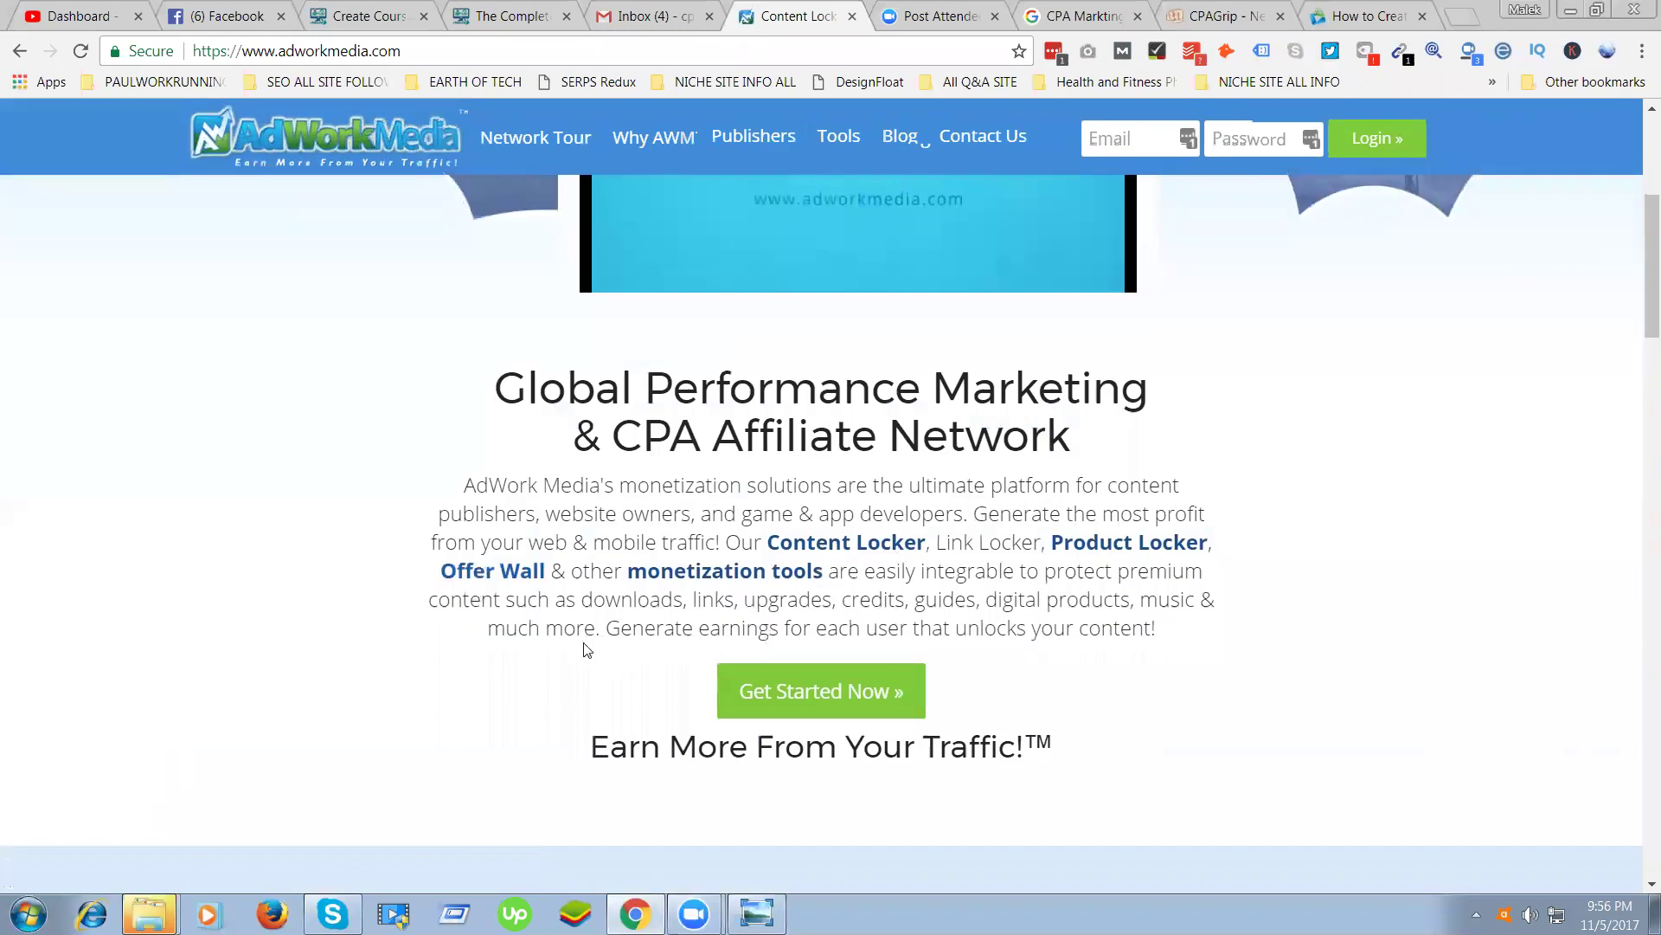
scroll(582, 649, down, 1)
drag(588, 645, 602, 645)
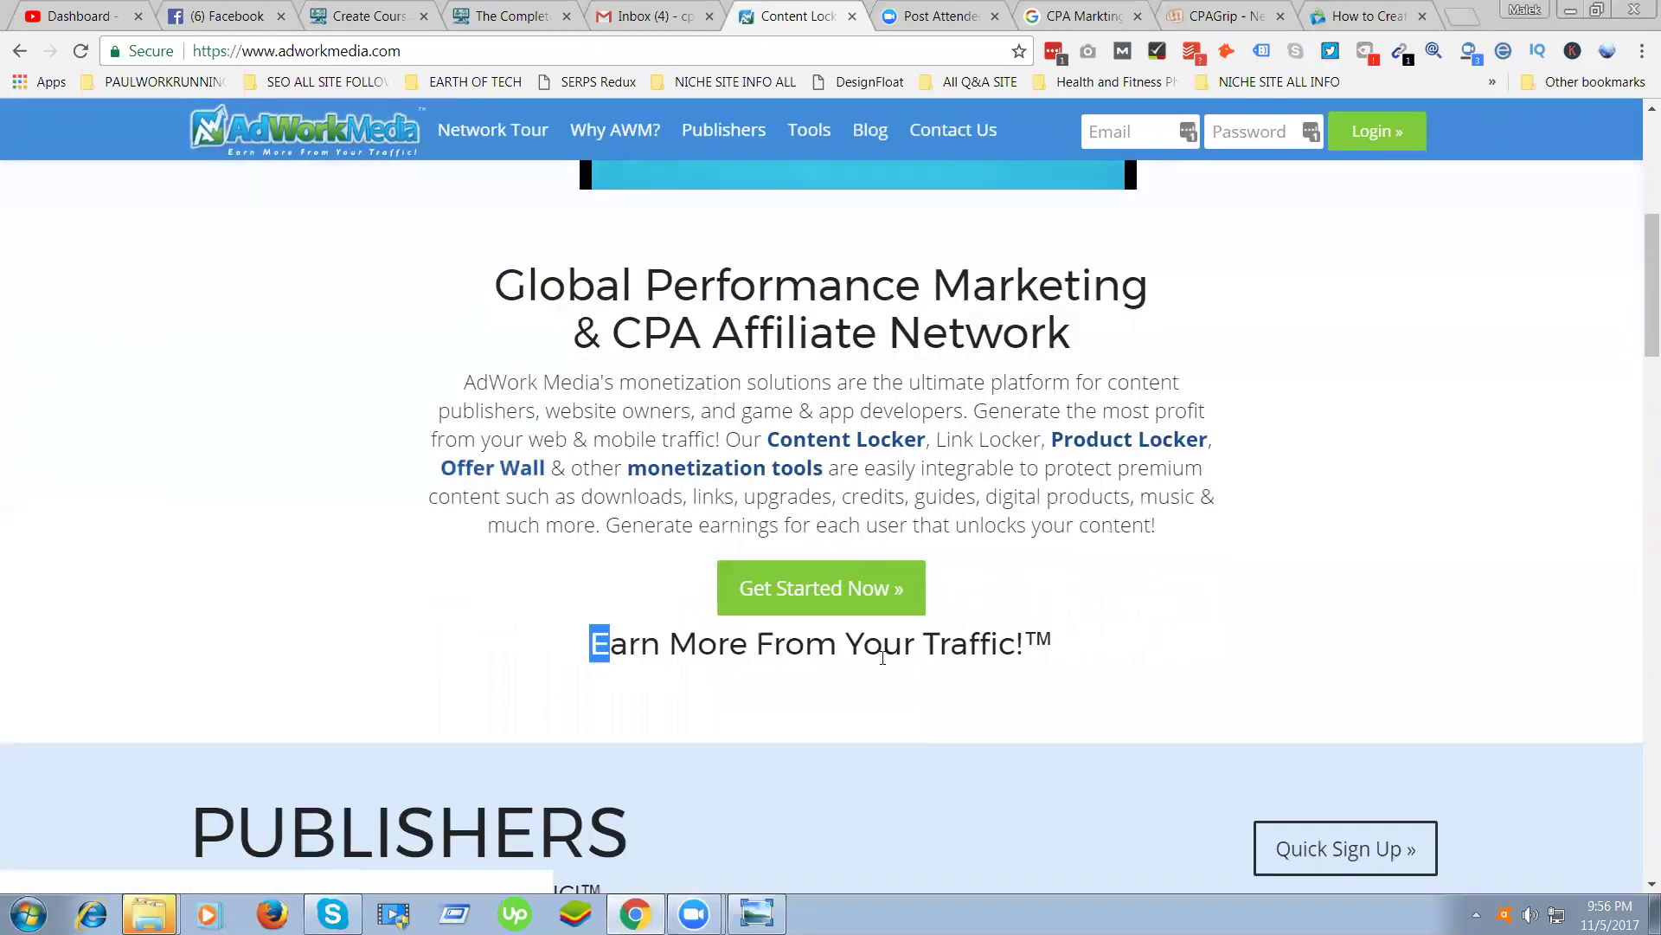
click(871, 584)
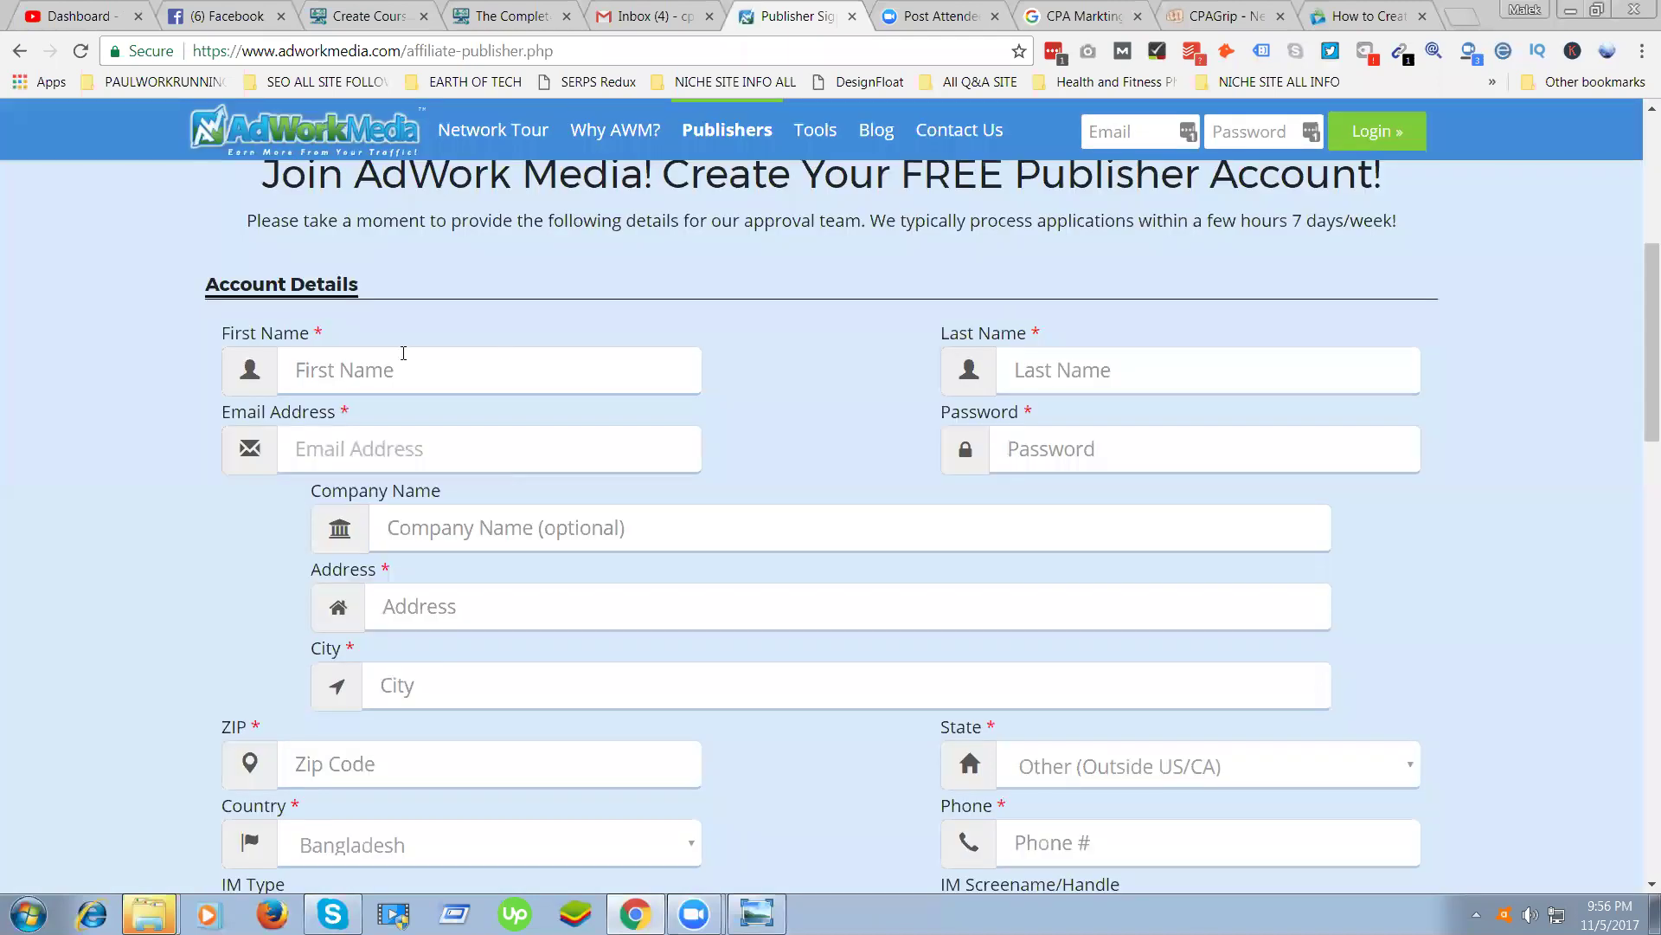
Step through the email, last name, password, company, city and address fields of the signup form
click(379, 446)
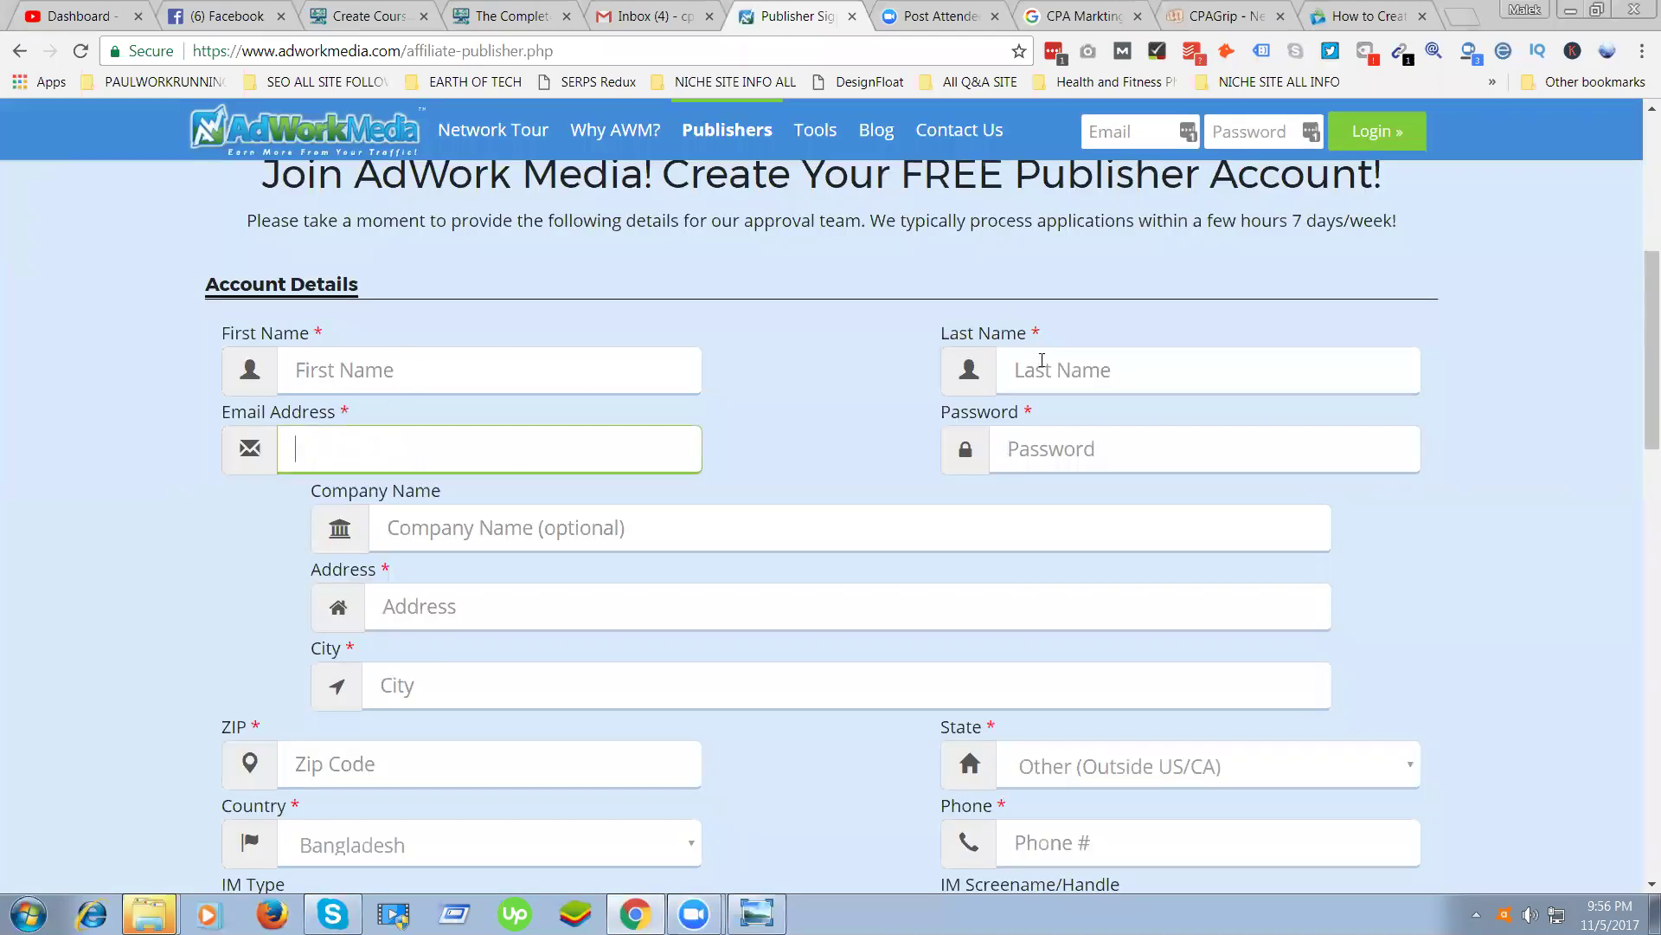
click(1065, 365)
click(1028, 459)
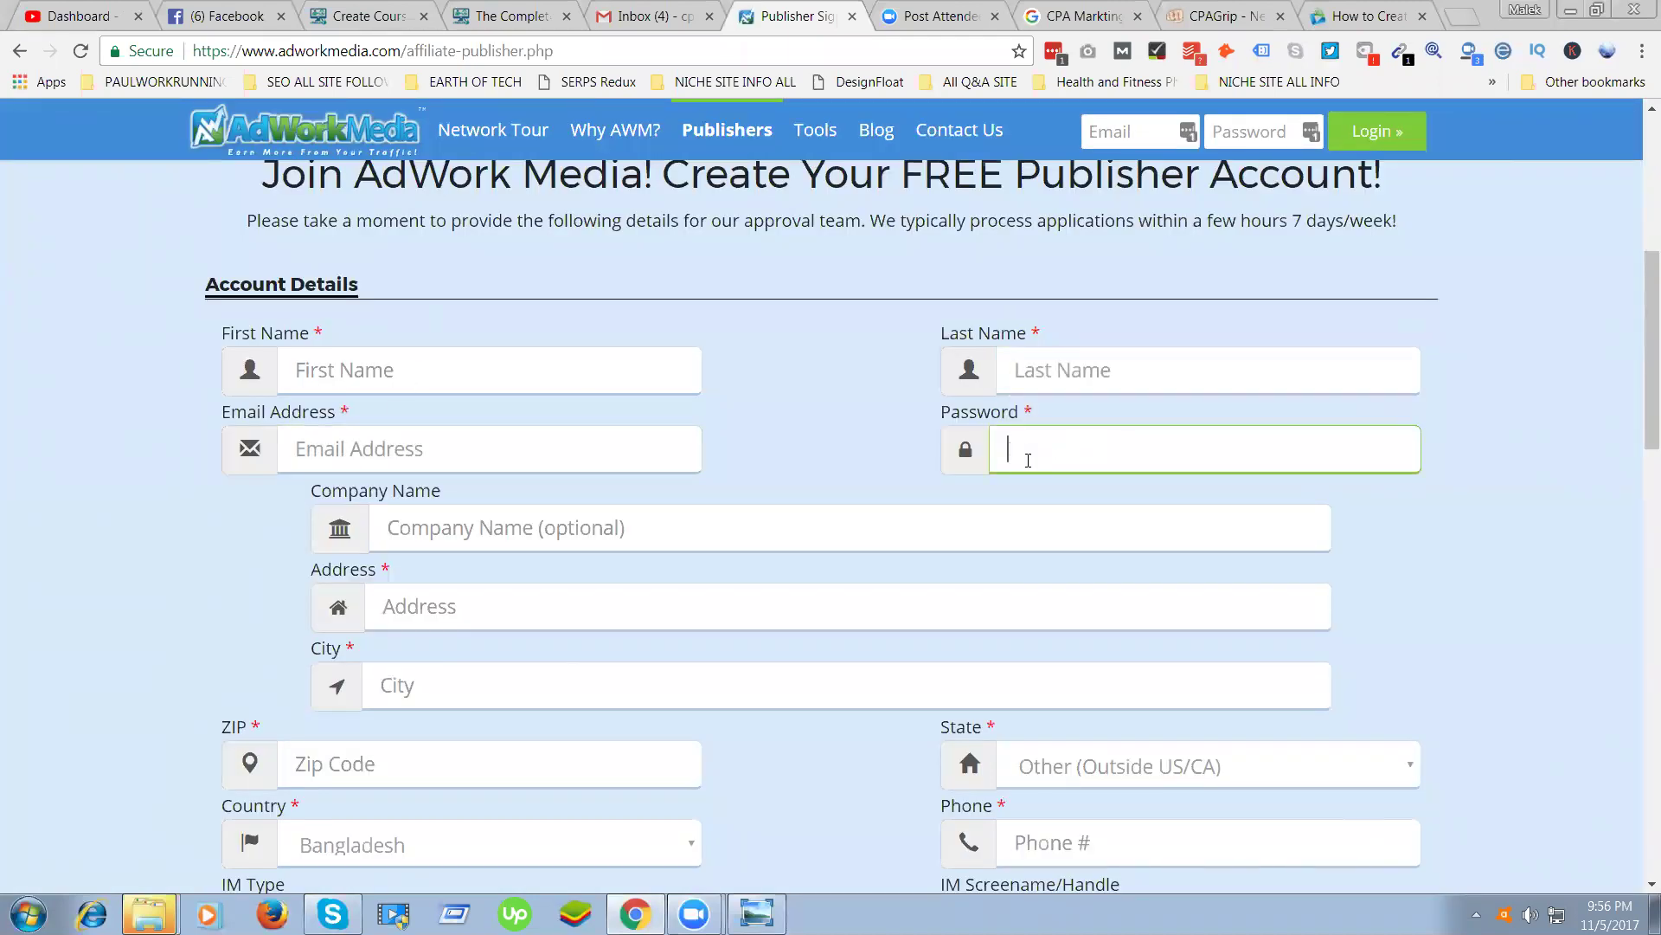
click(482, 528)
scroll(193, 586, down, 1)
click(389, 577)
click(429, 498)
click(193, 516)
Move through the city and zip code fields and keep Bangladesh as the country
scroll(575, 467, down, 2)
click(485, 355)
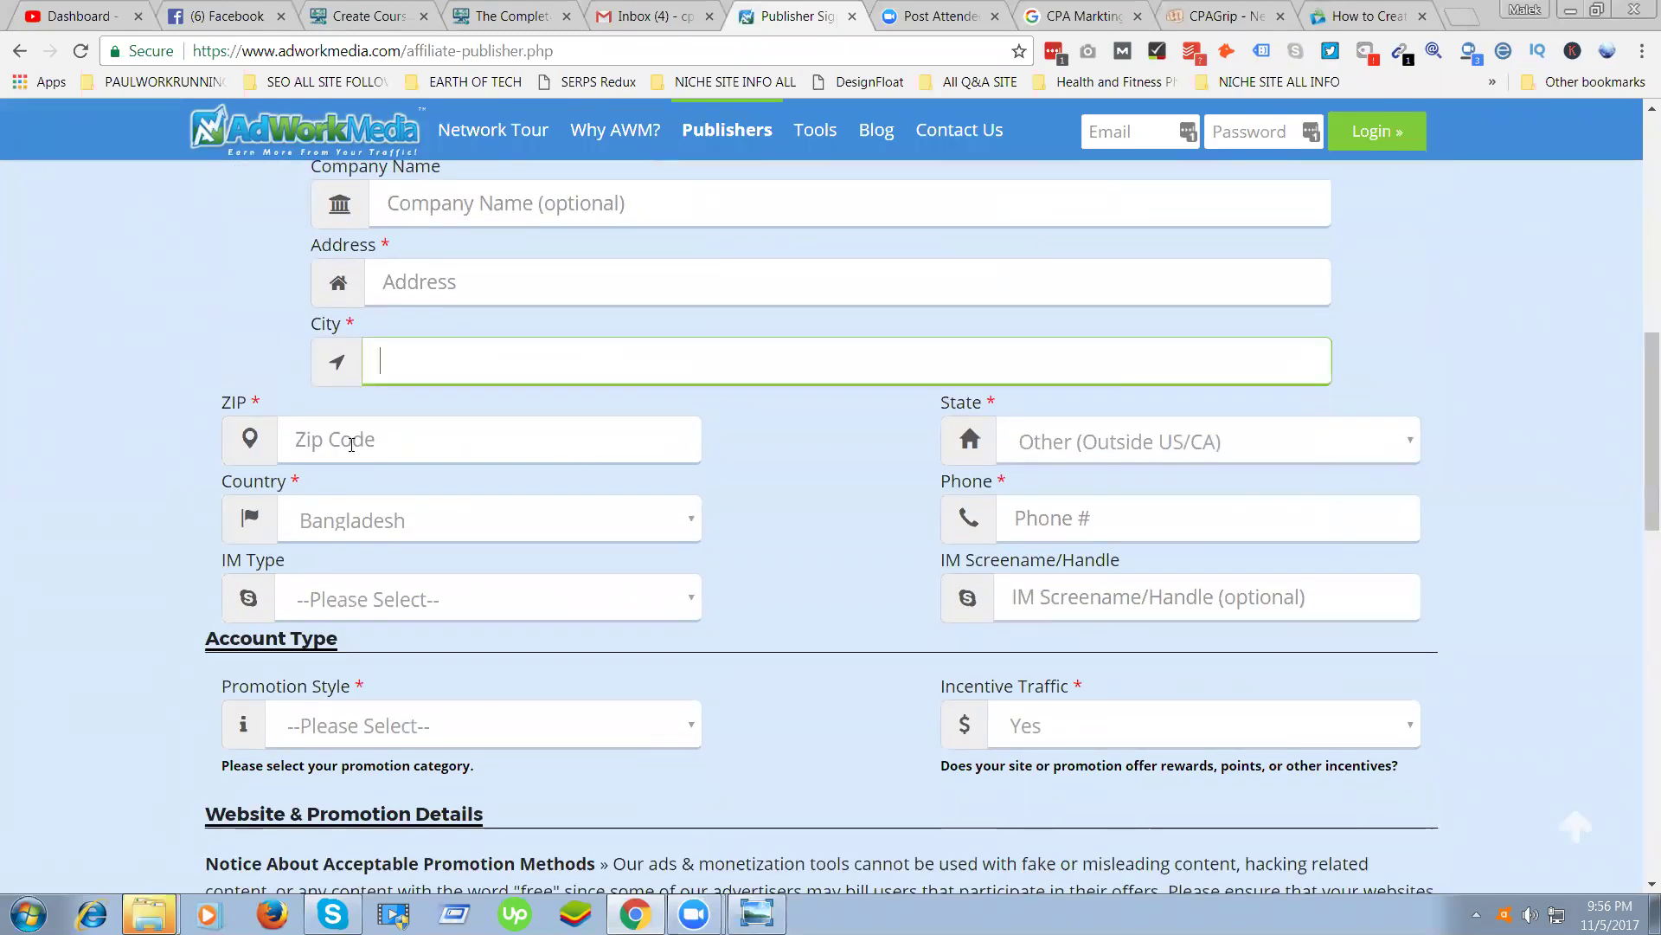
key(Tab)
click(318, 529)
click(166, 461)
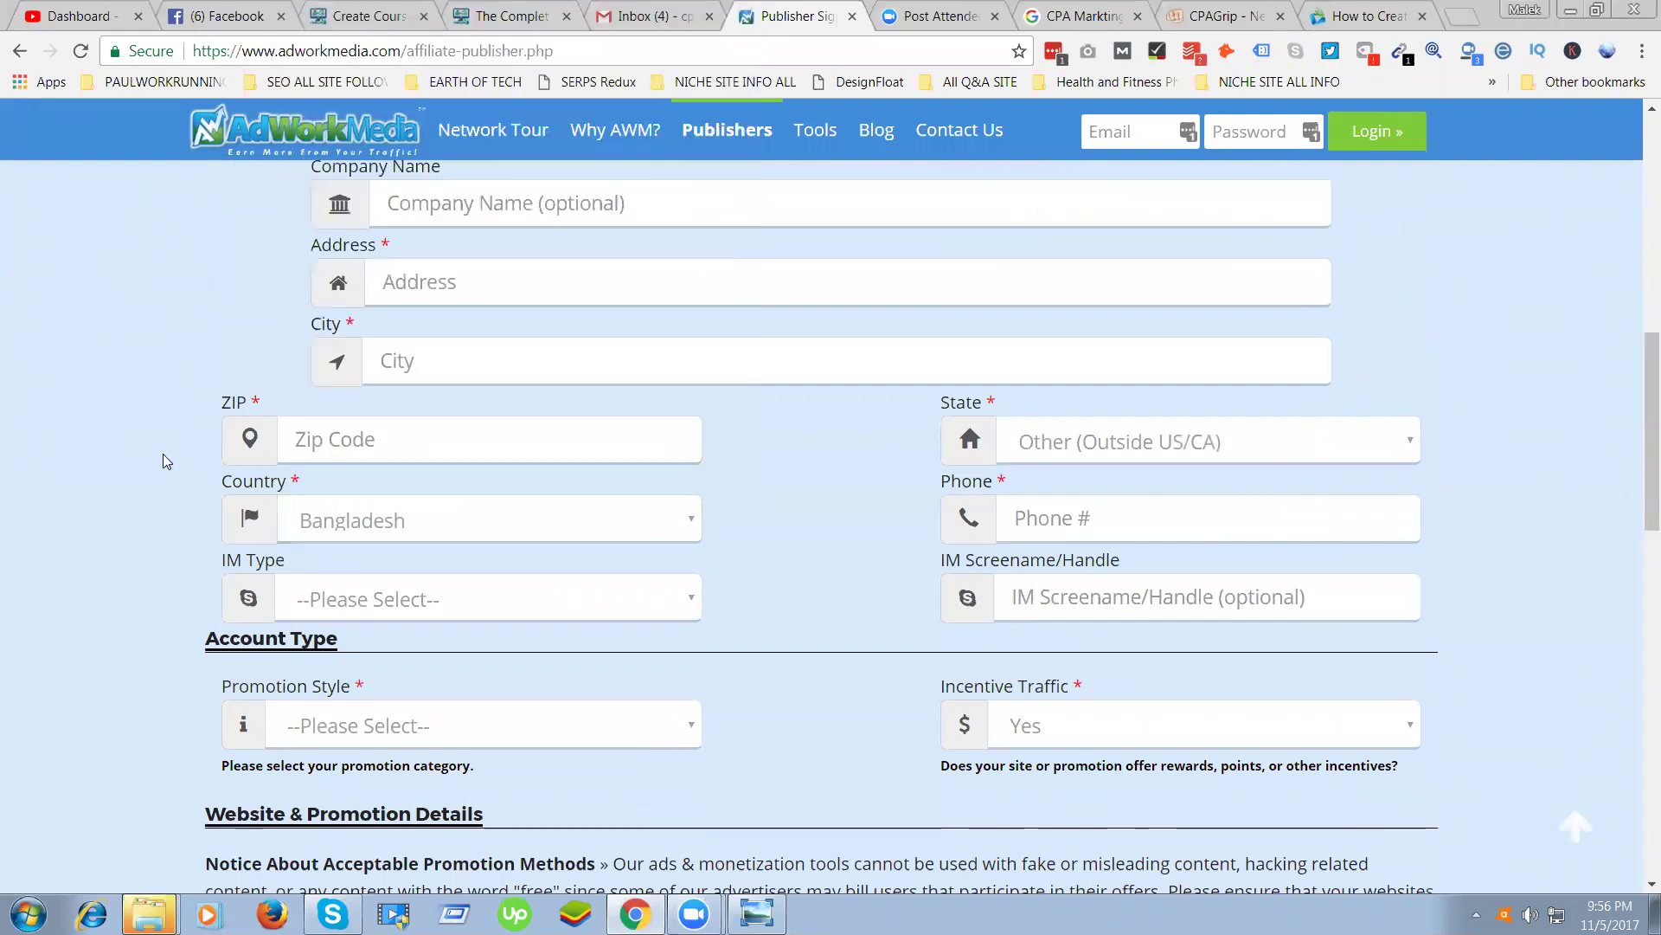
scroll(180, 472, down, 2)
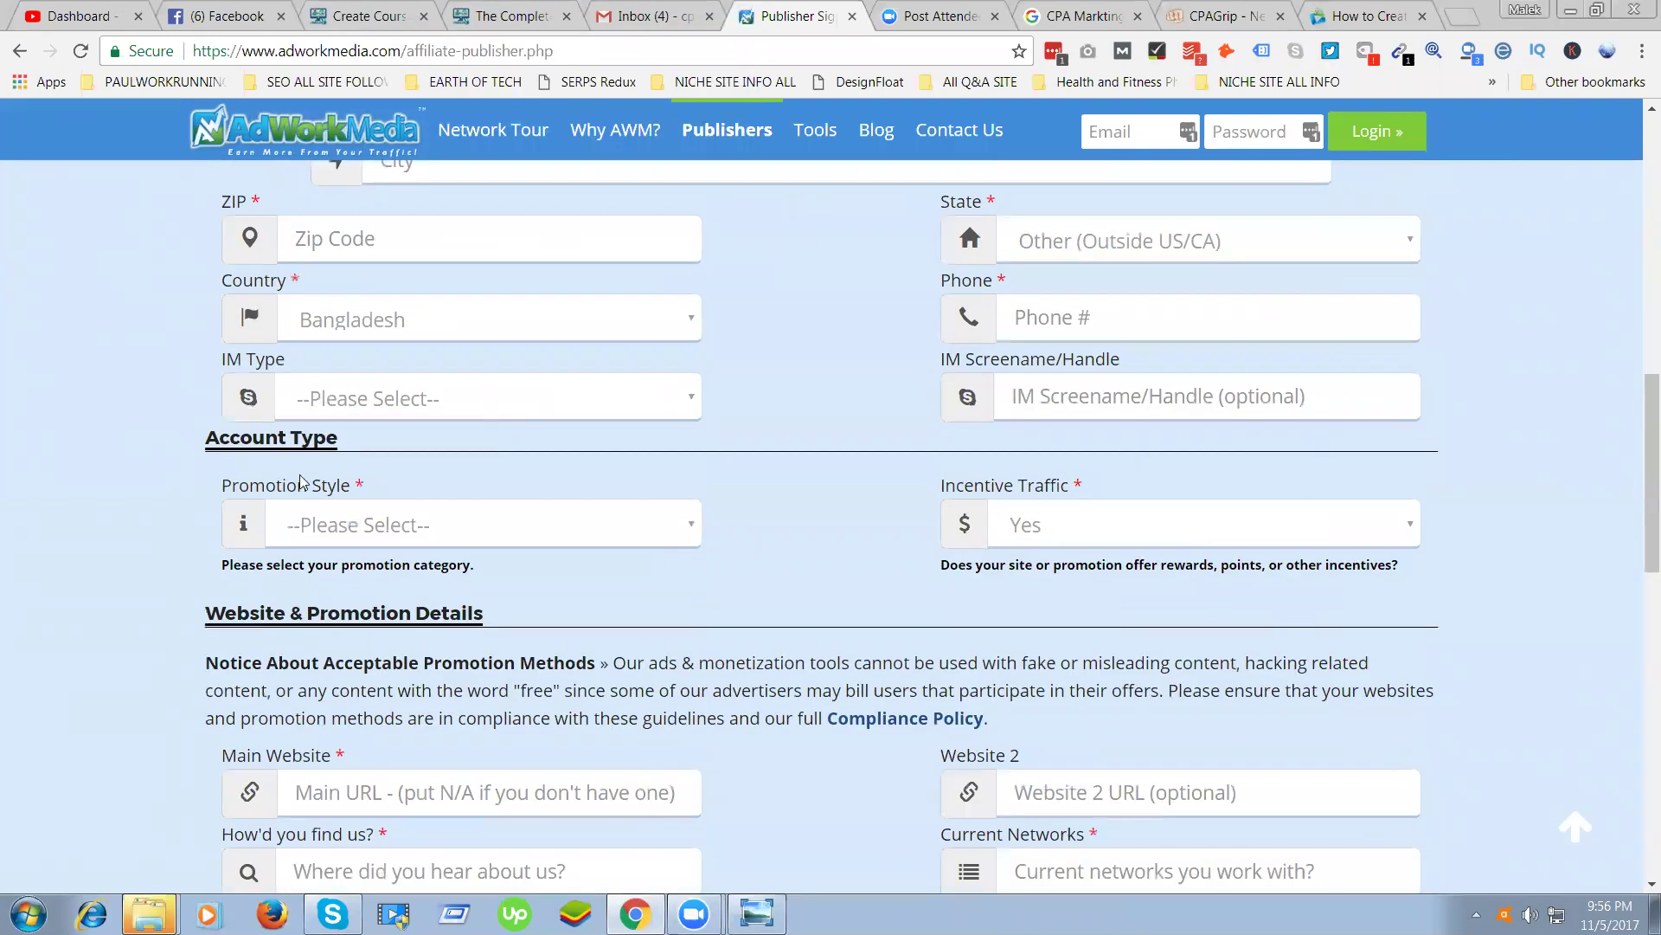
Set Promotion Style to PPC/PPV/Display/Social Promotion
click(382, 509)
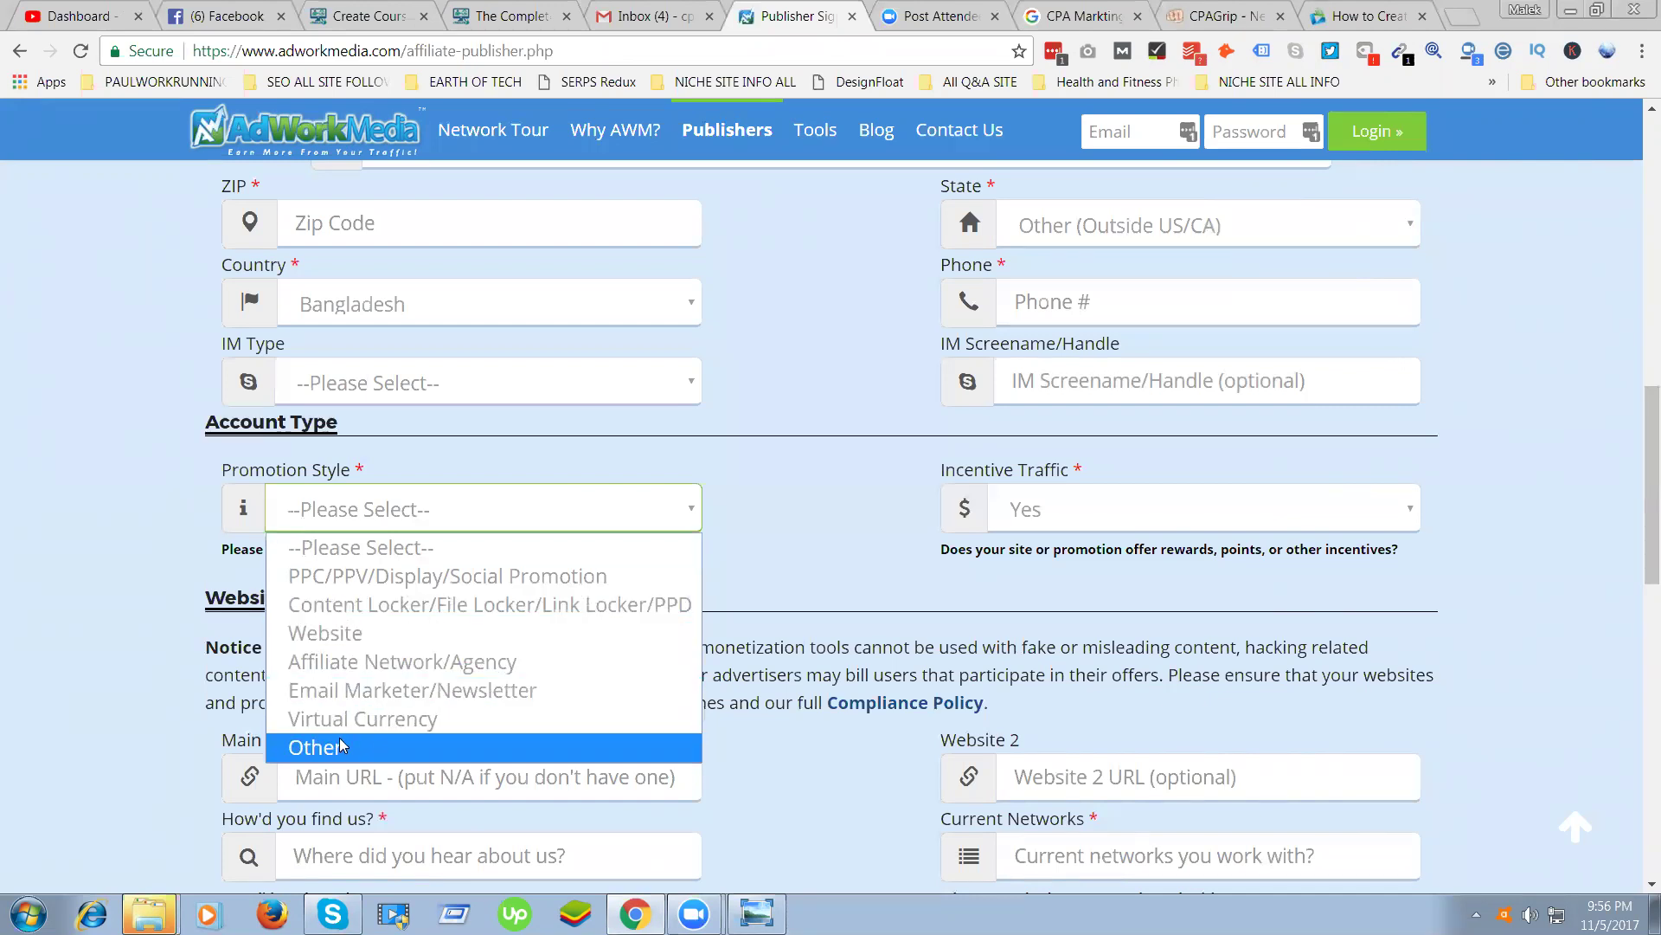
click(307, 575)
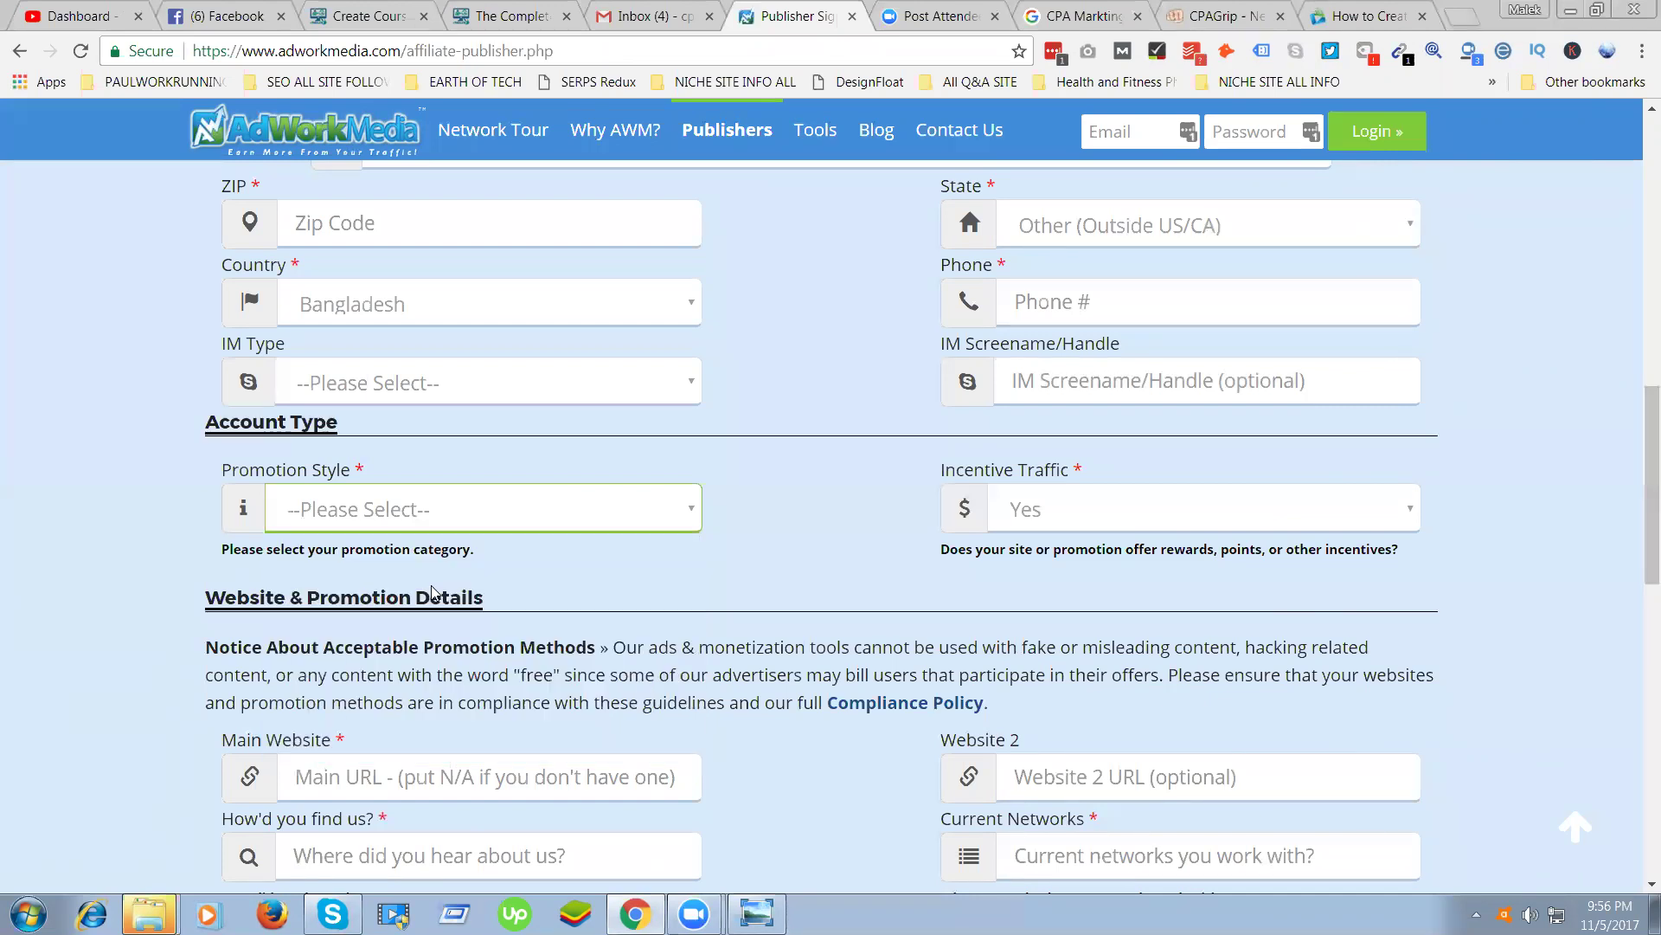
click(303, 519)
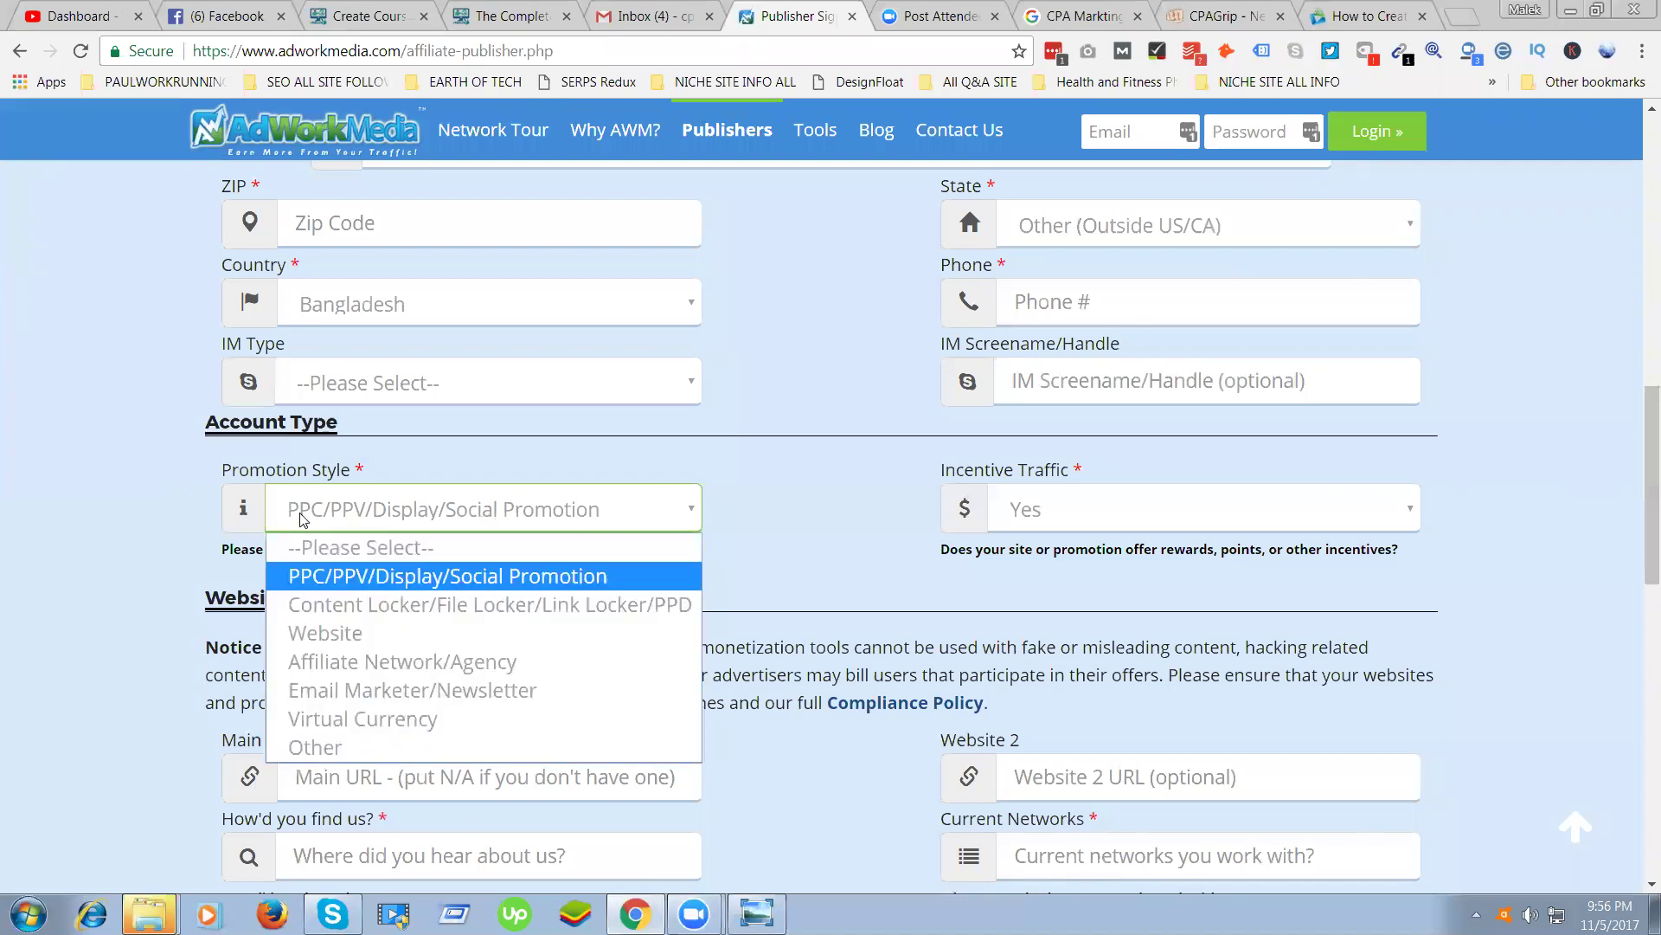
click(374, 573)
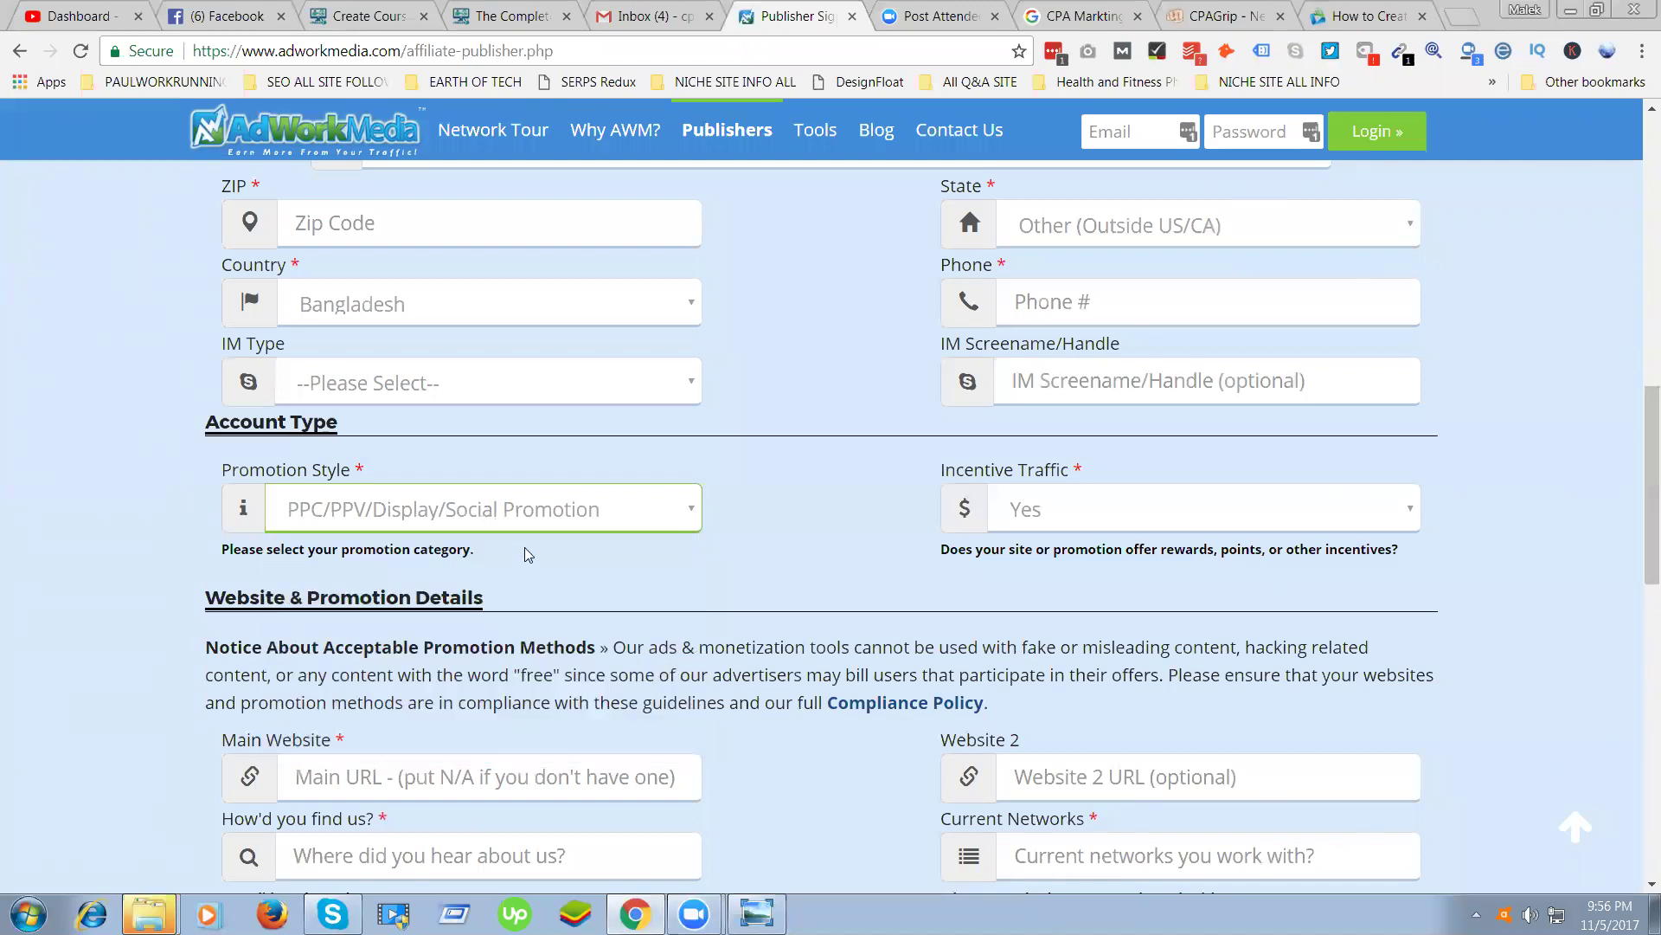
Toggle Incentive Traffic to No, then return it to Yes
click(1220, 494)
click(1059, 578)
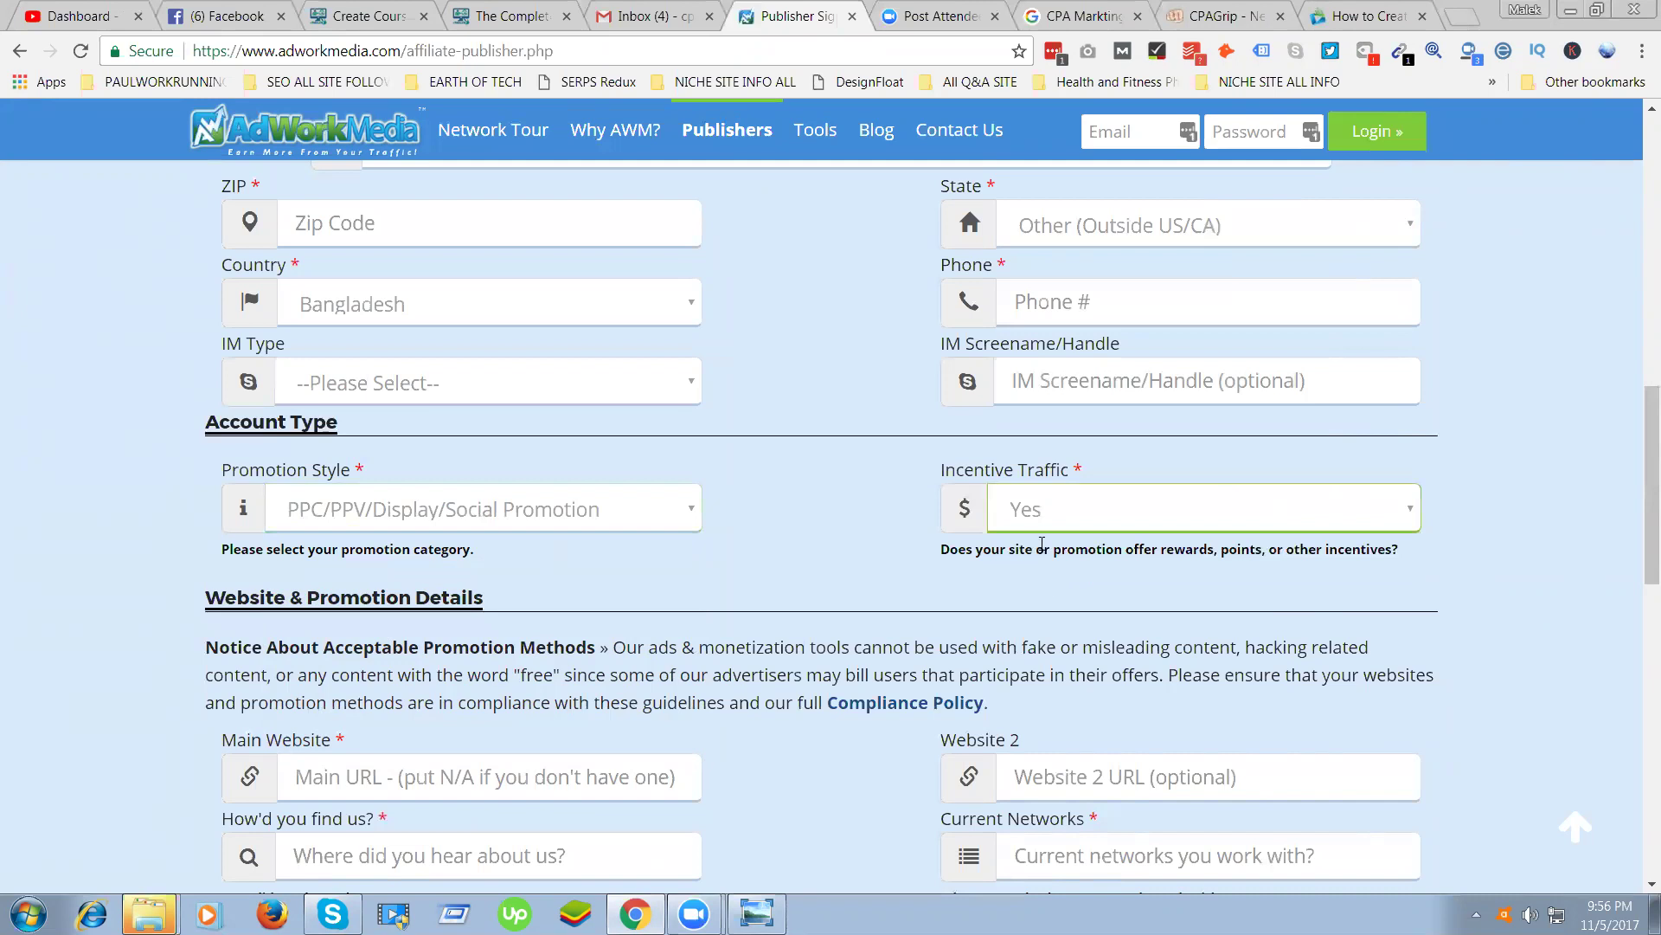
click(1044, 523)
click(1049, 545)
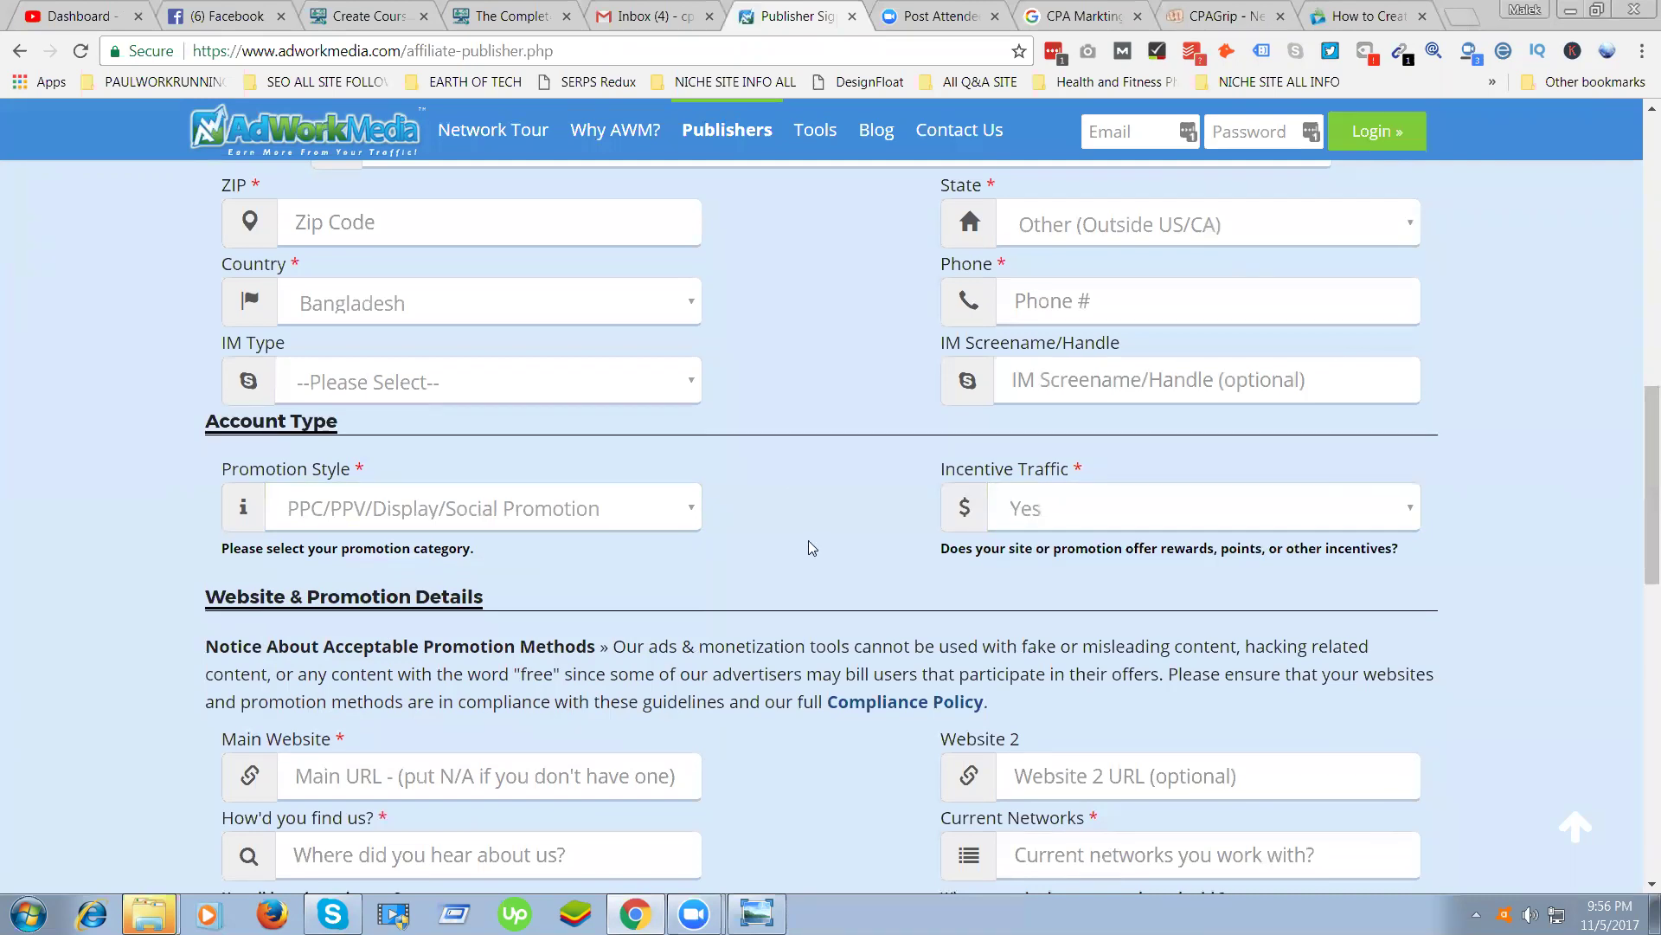
scroll(808, 545, down, 3)
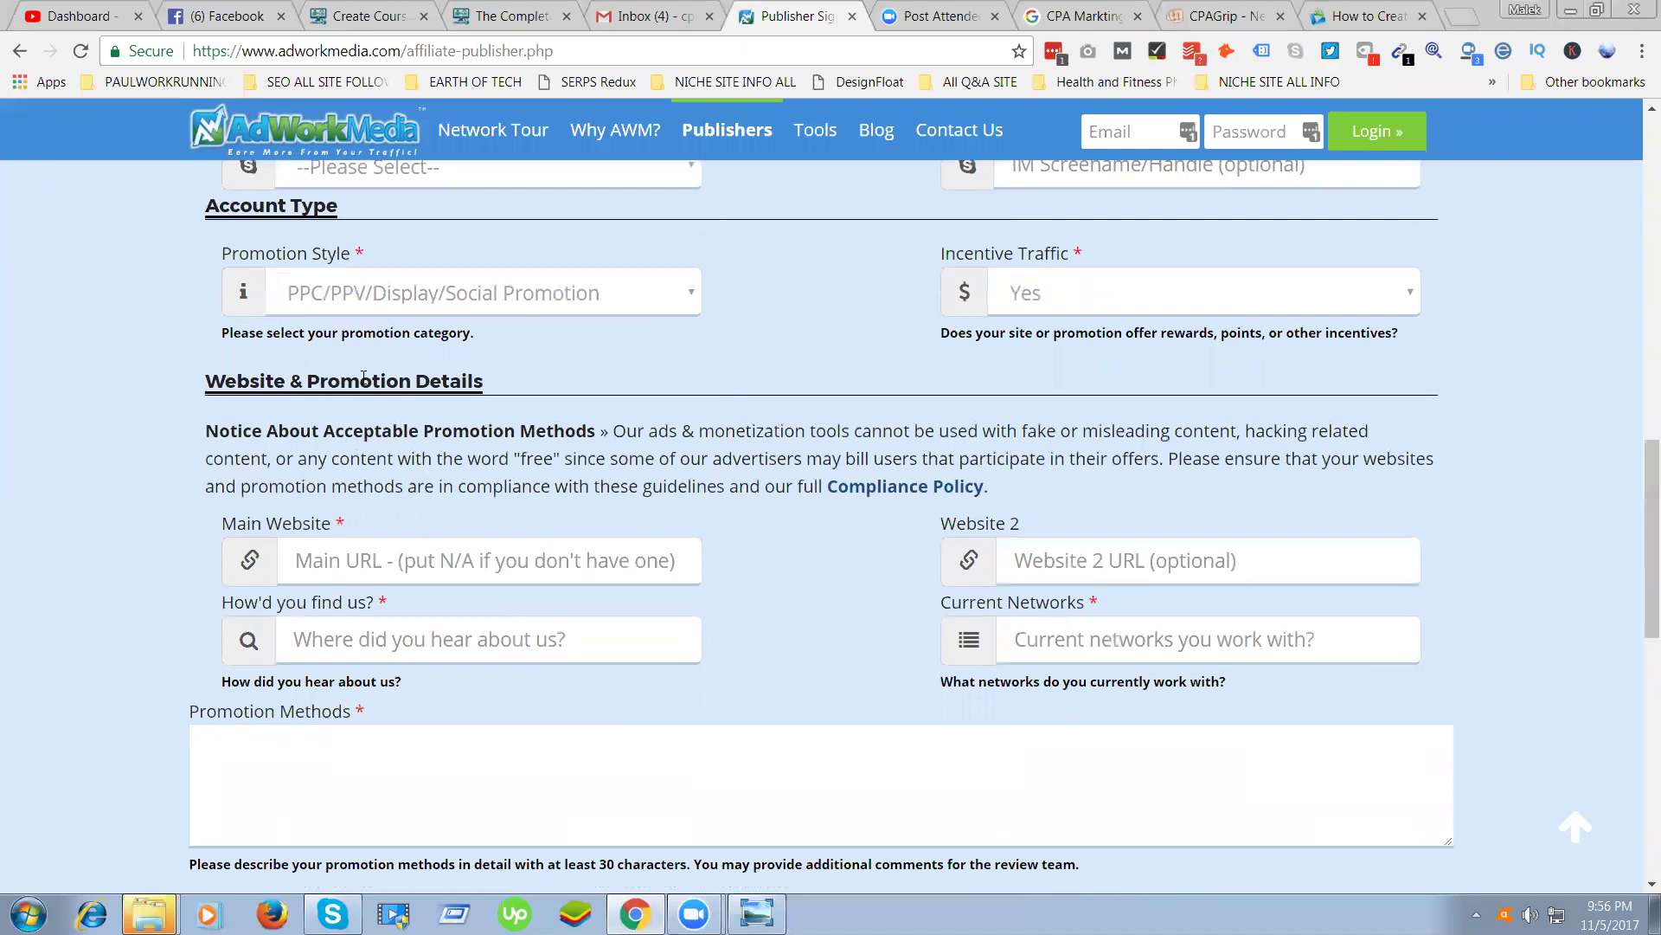
drag(505, 383, 313, 398)
drag(324, 524, 232, 530)
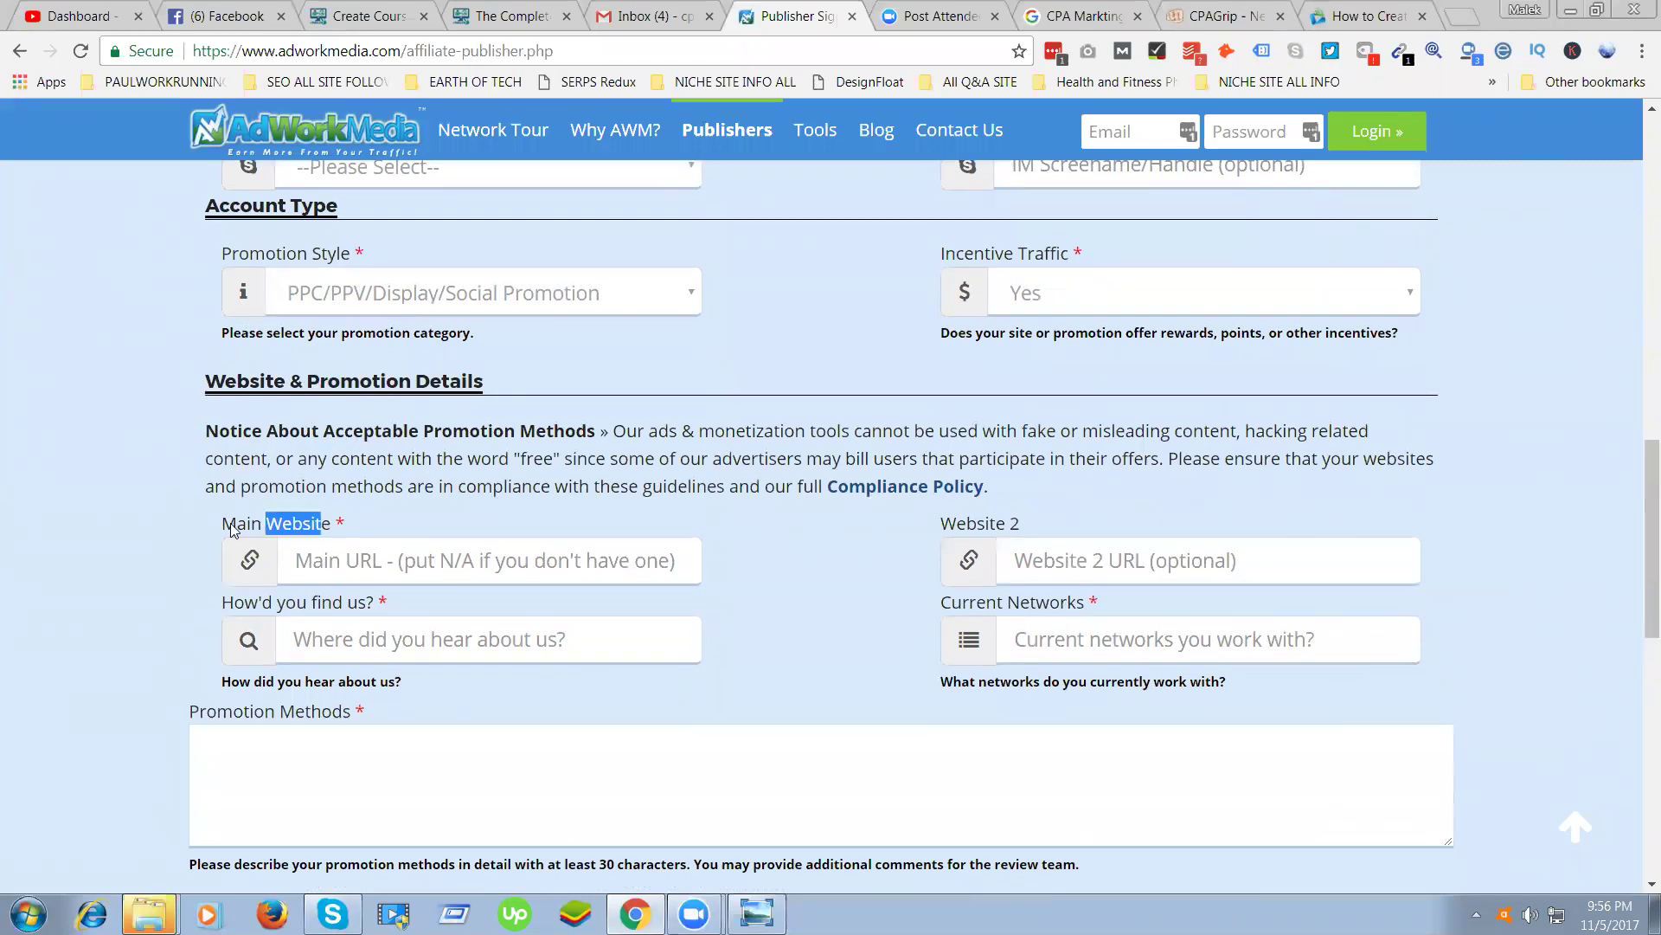
click(359, 555)
click(341, 643)
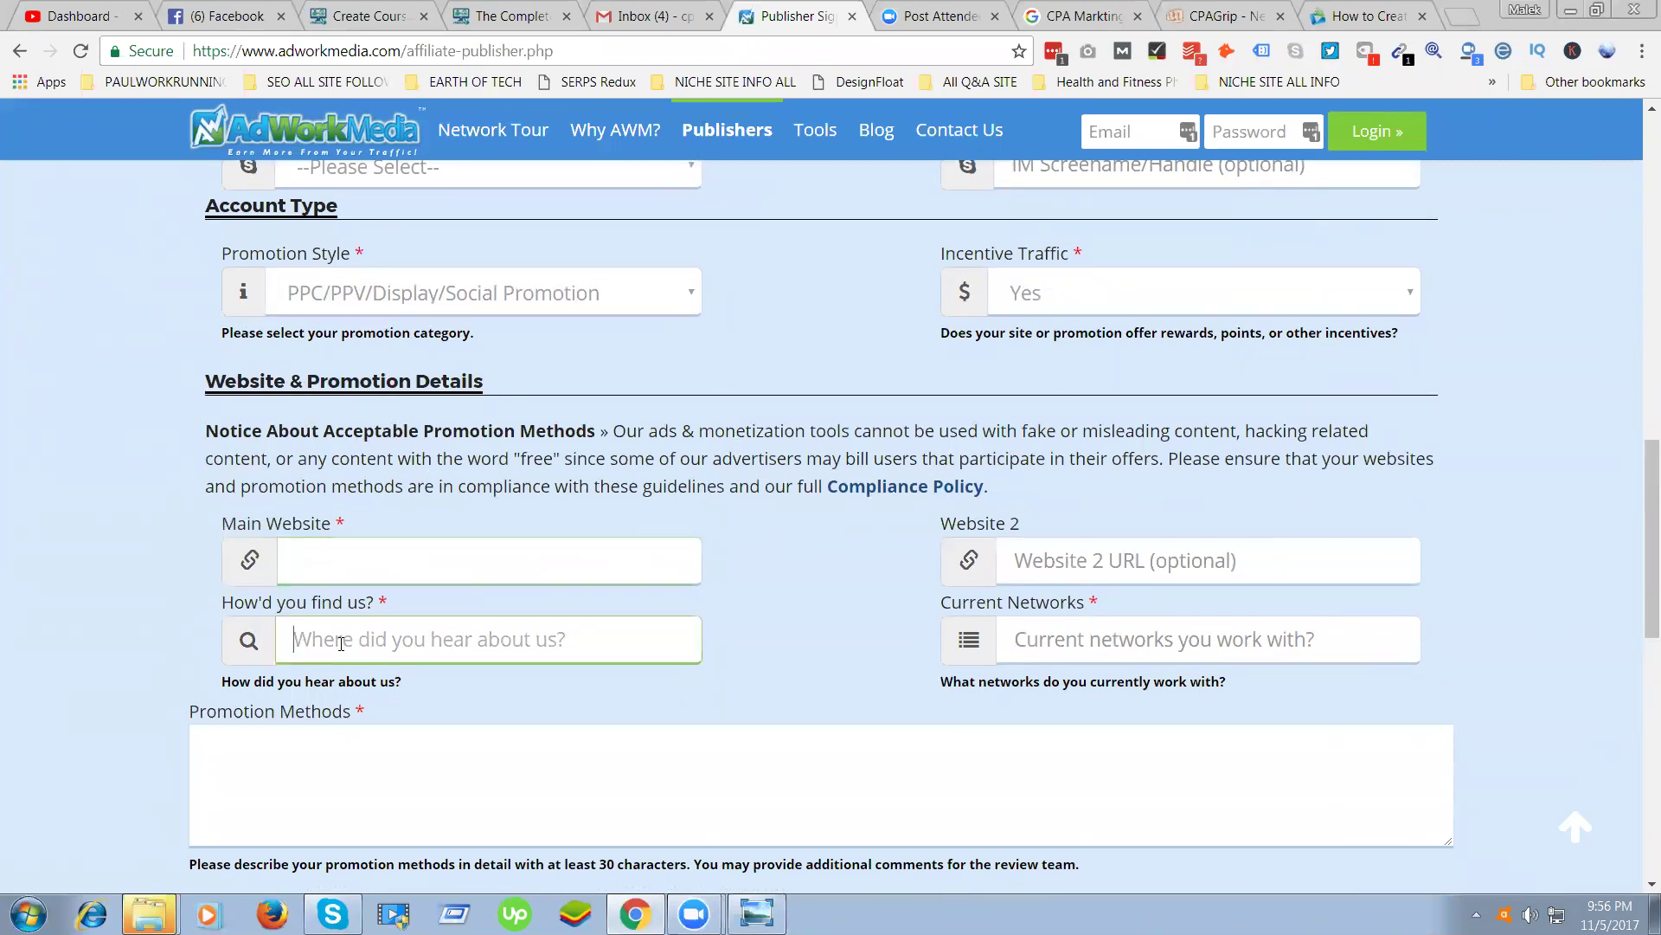
click(320, 568)
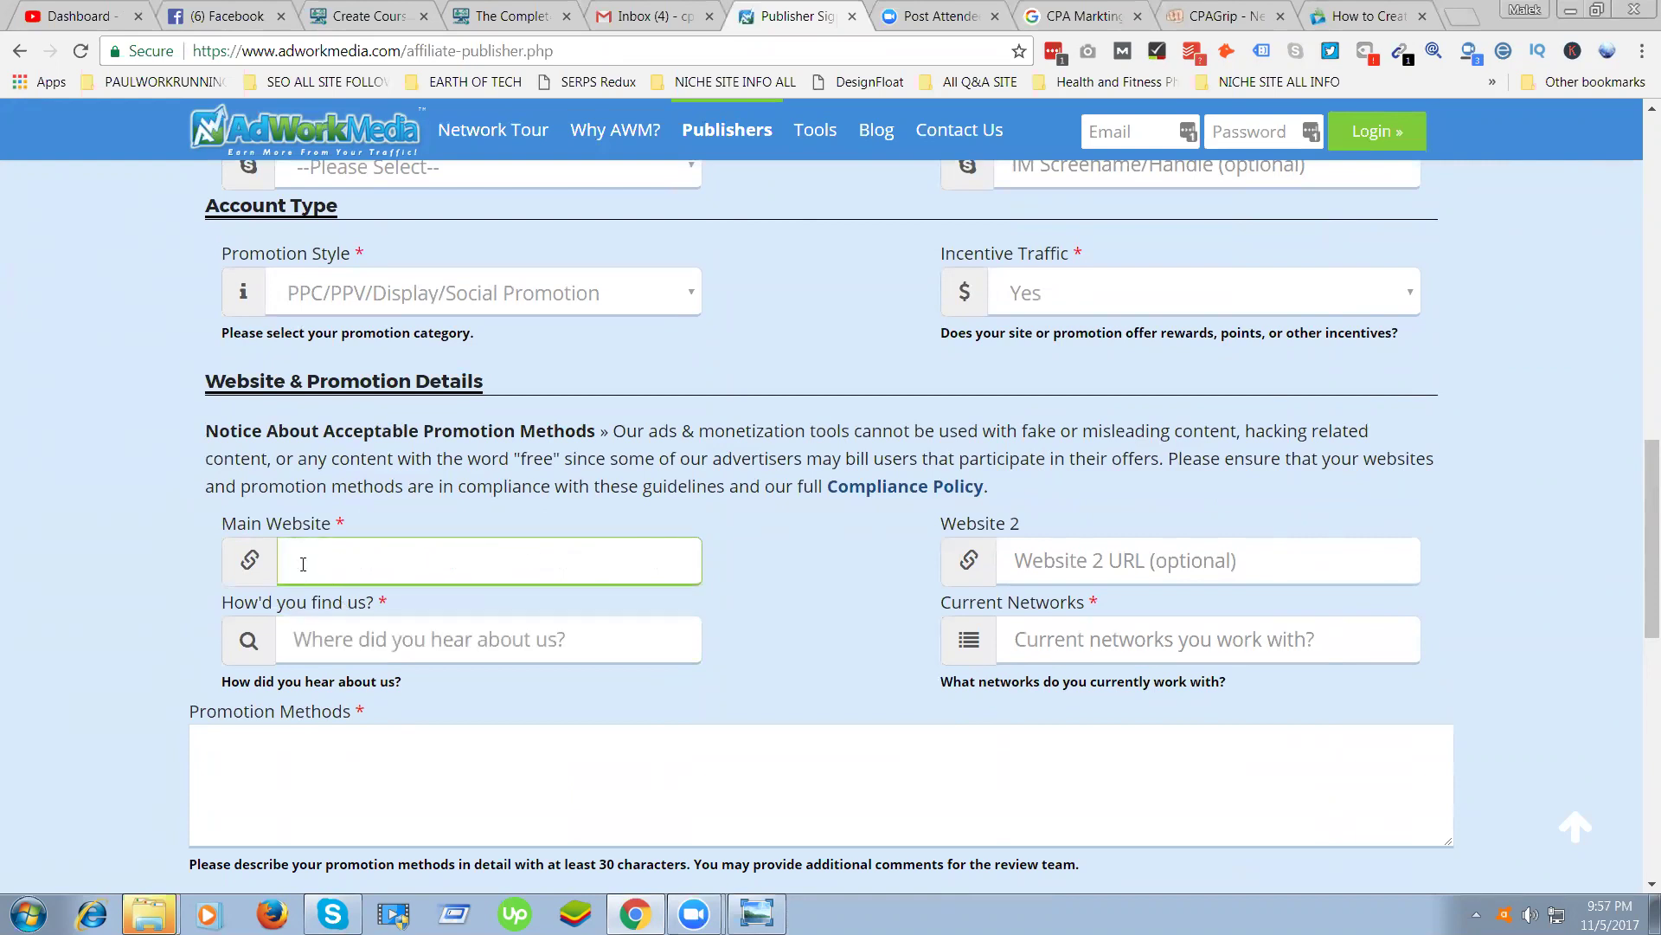
click(392, 479)
click(428, 569)
click(224, 603)
drag(223, 603, 370, 605)
double_click(415, 601)
click(412, 659)
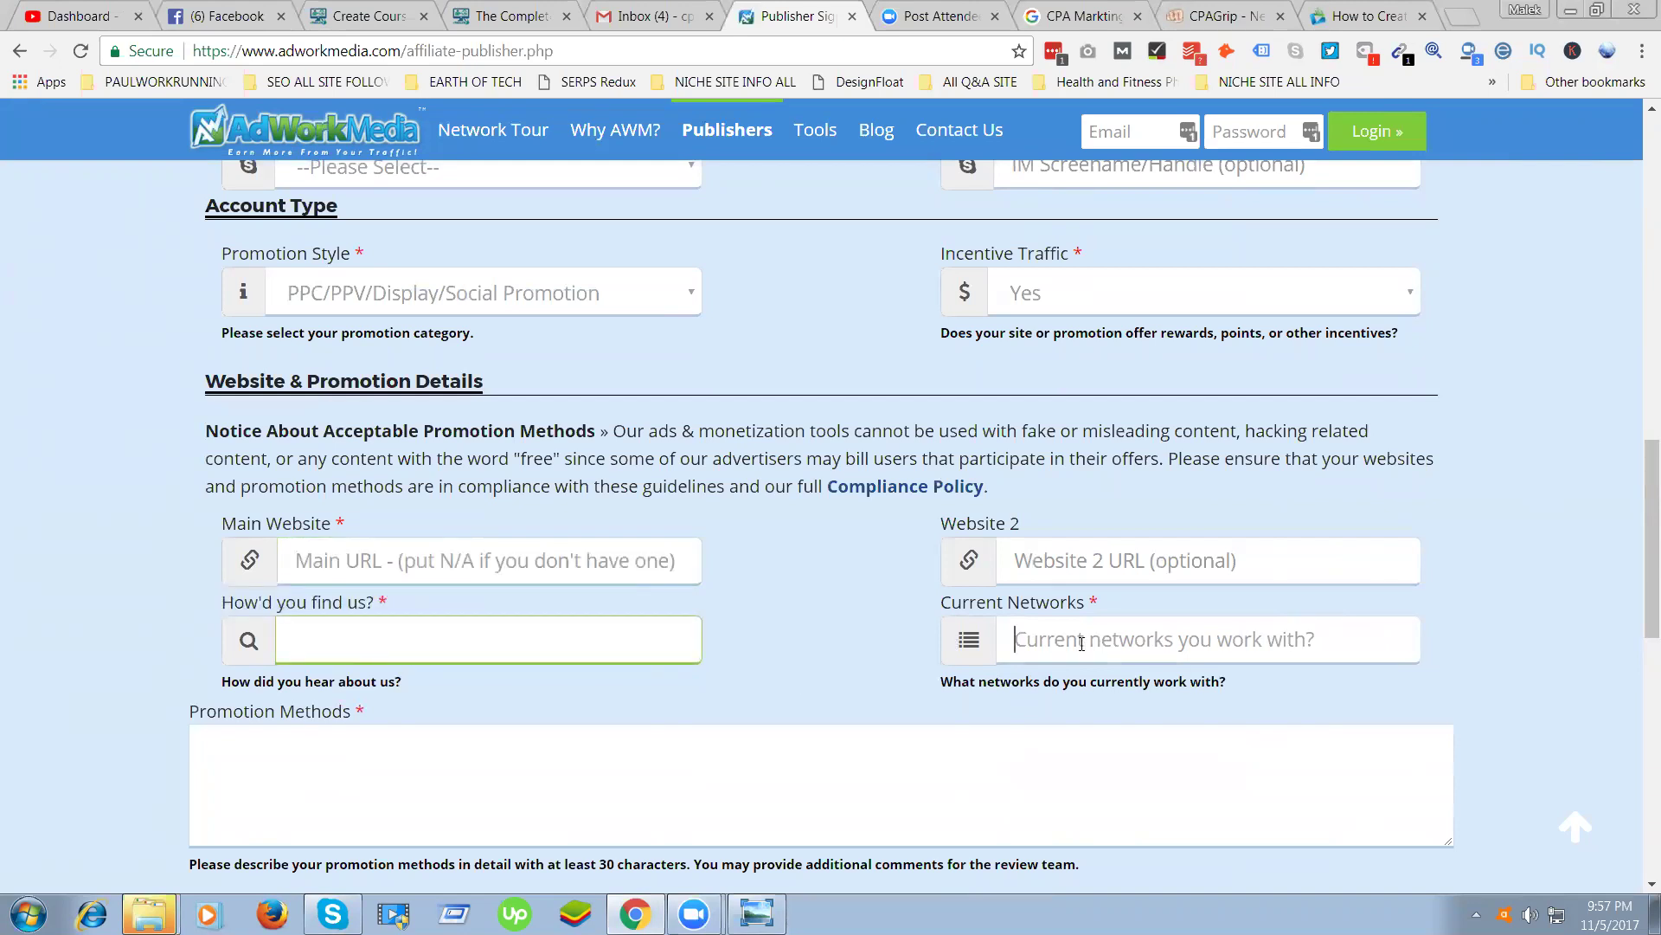
click(1018, 641)
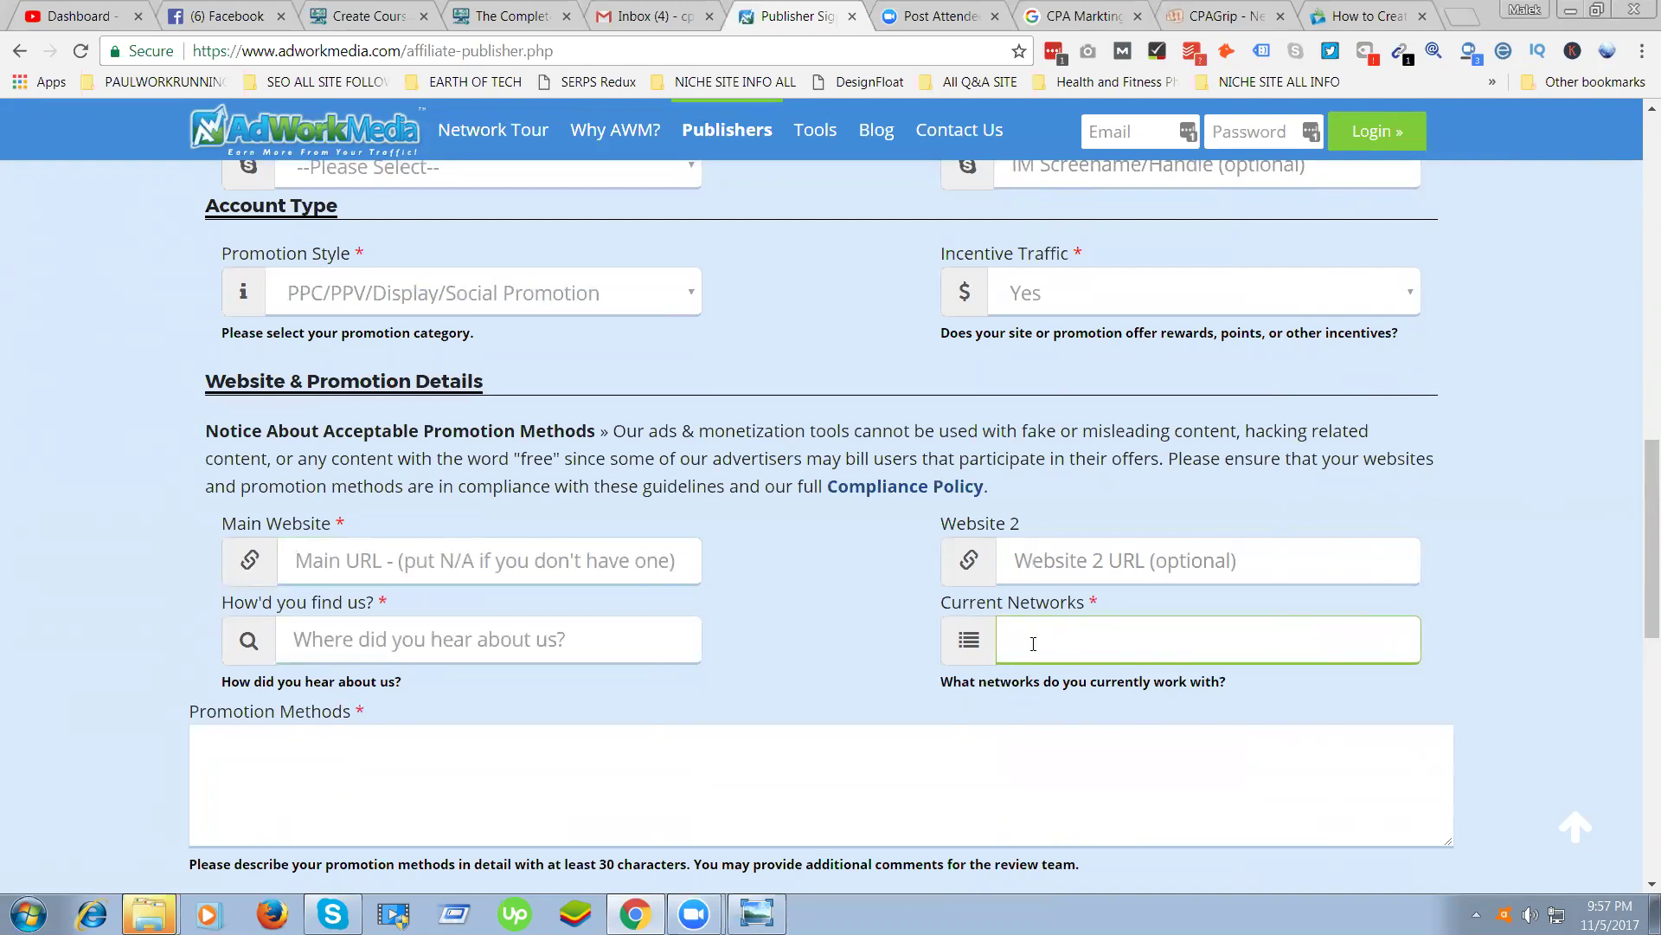
click(974, 640)
click(1026, 640)
scroll(440, 577, down, 1)
scroll(298, 554, down, 2)
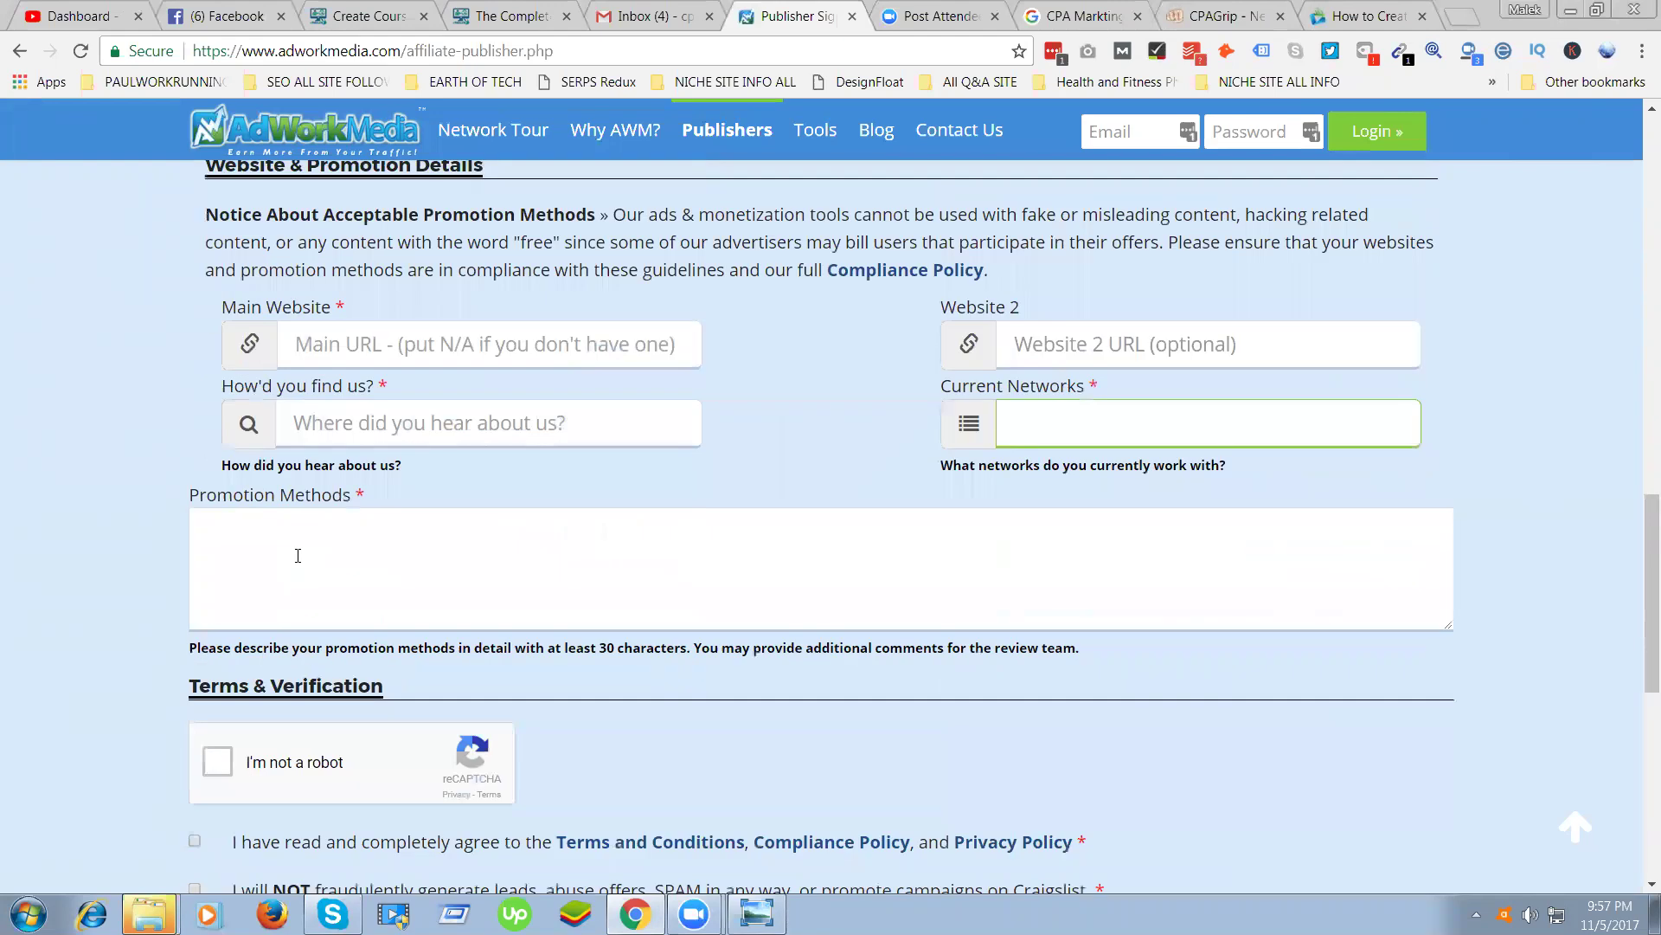
click(230, 534)
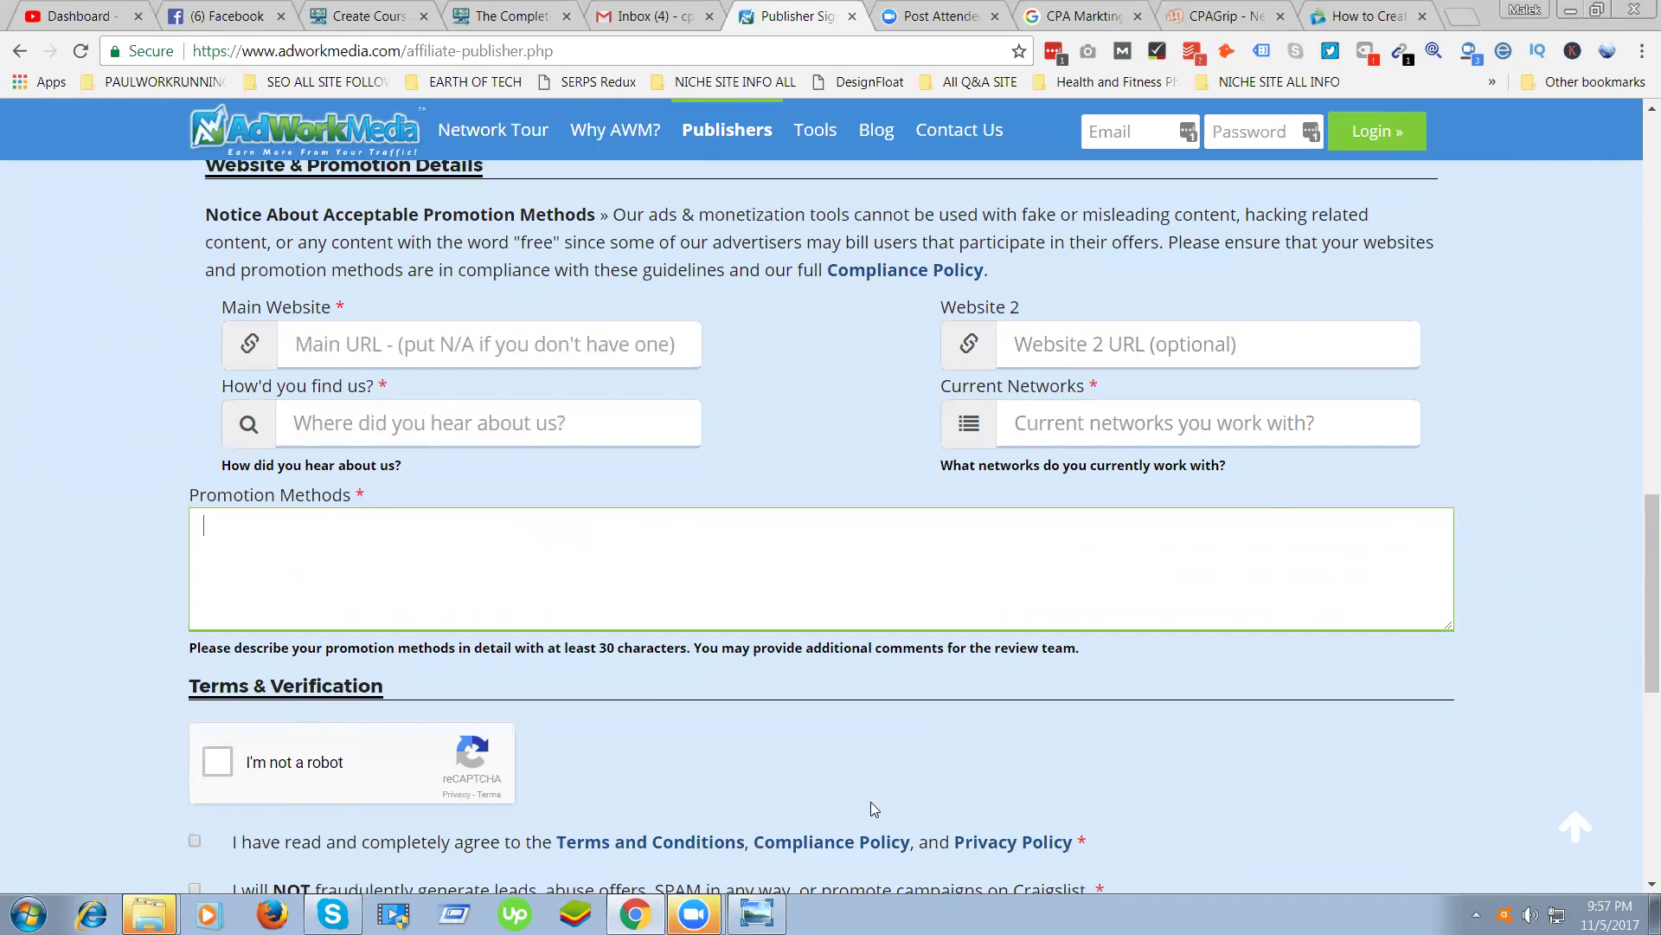
scroll(903, 711, down, 7)
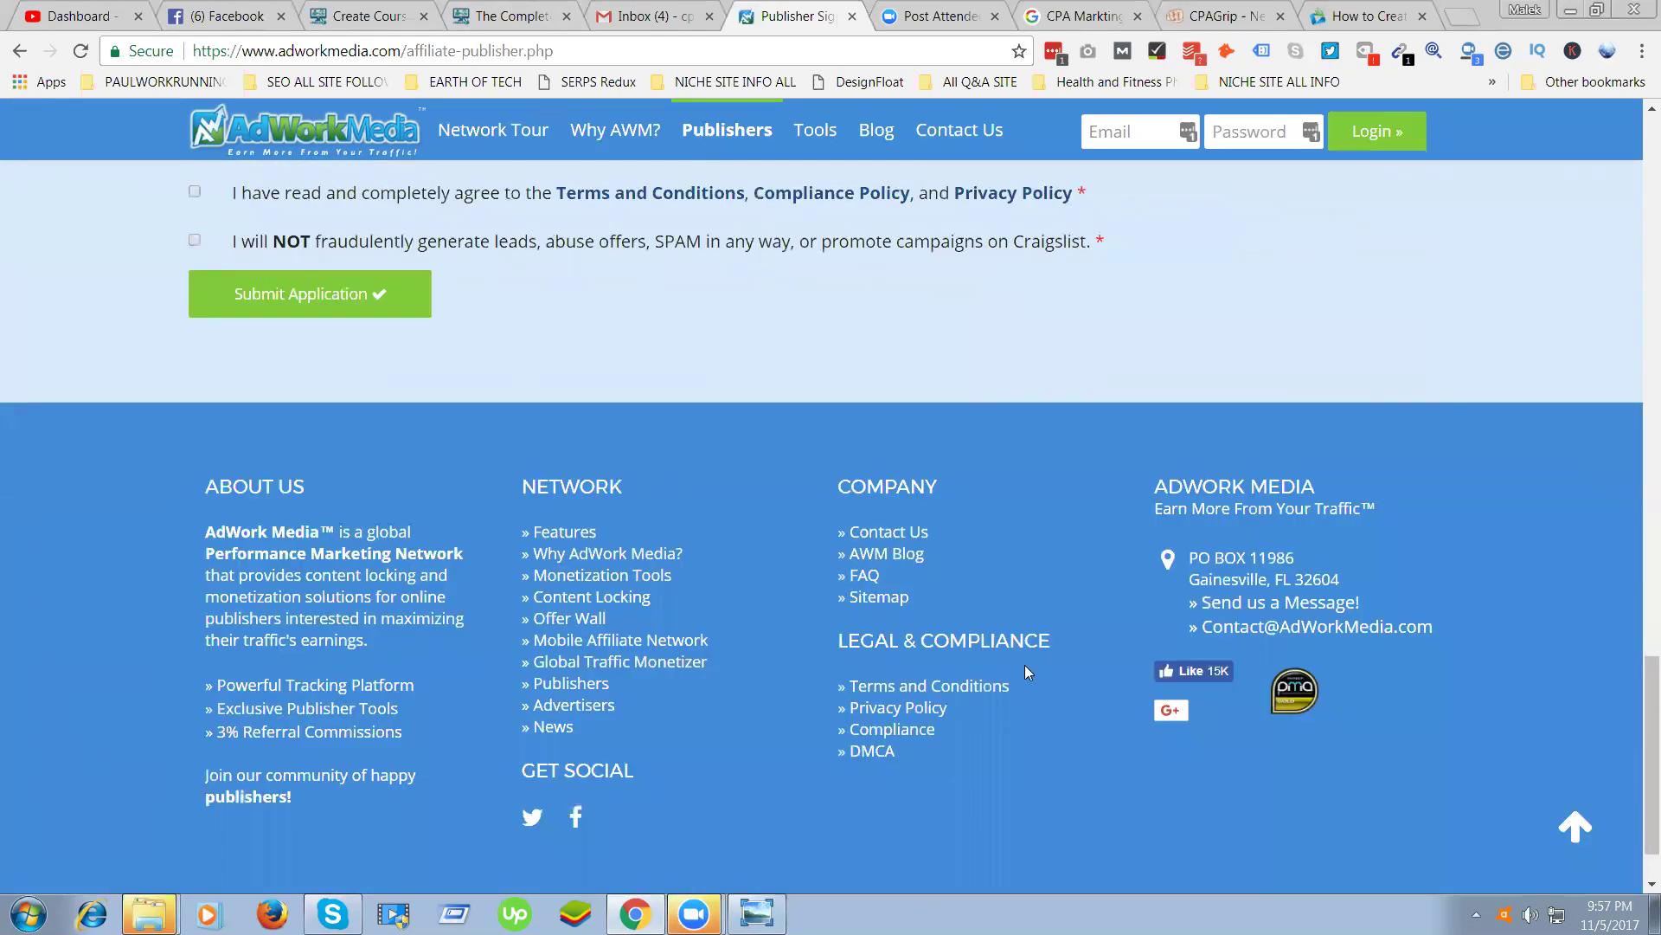
scroll(853, 615, up, 10)
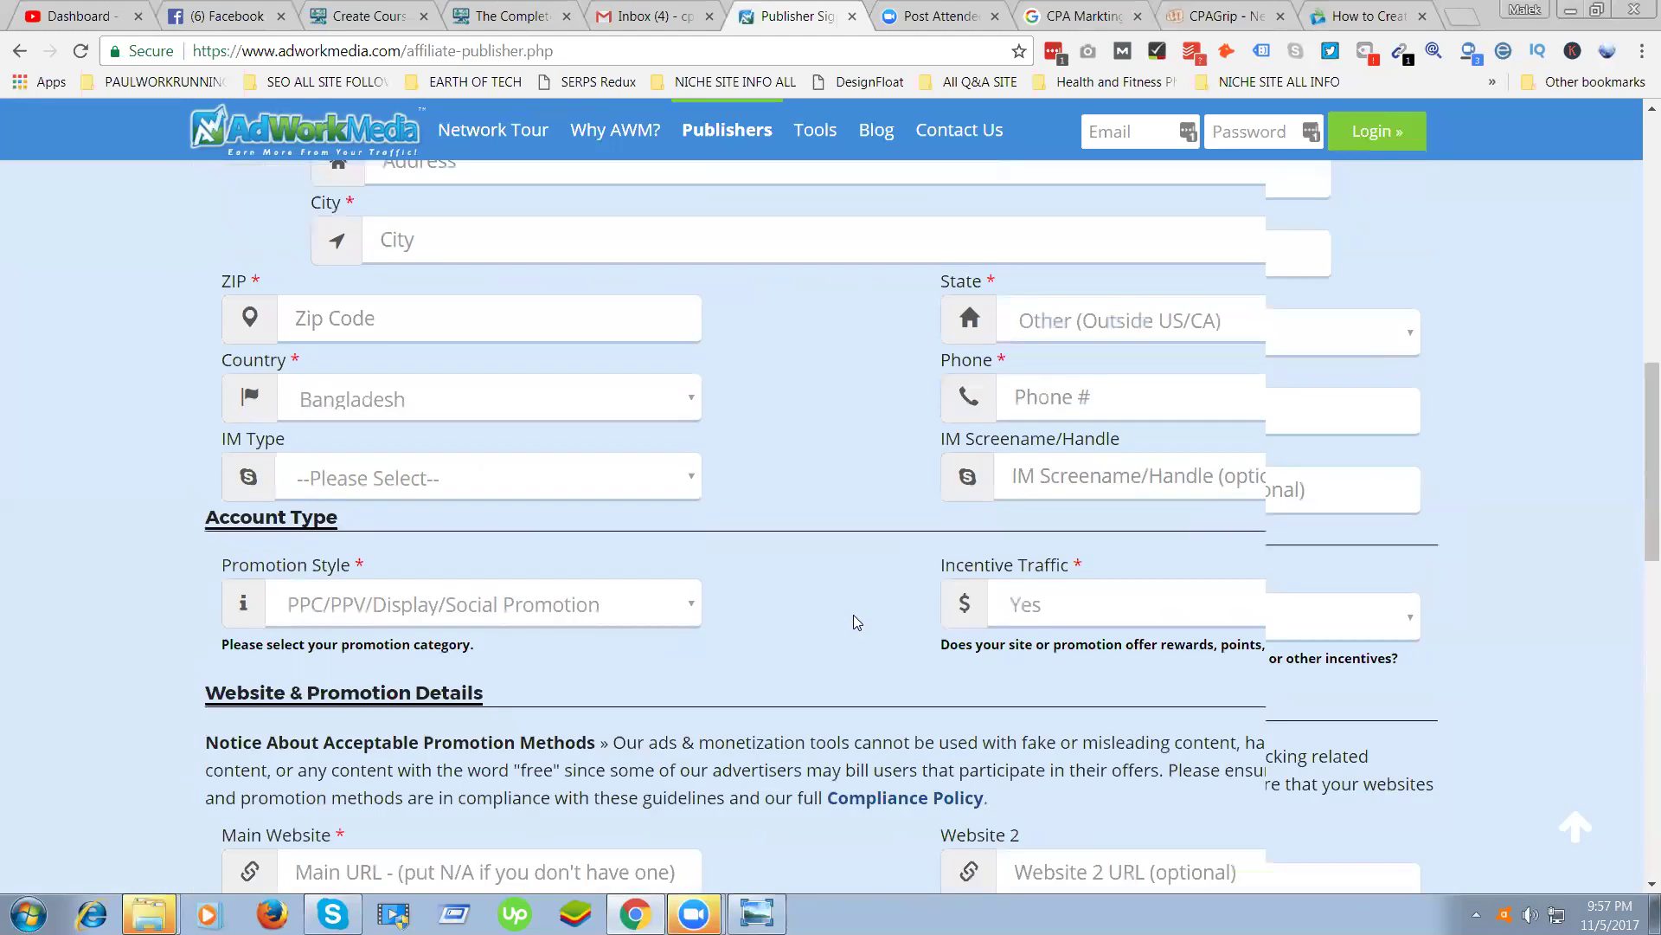
scroll(854, 618, up, 12)
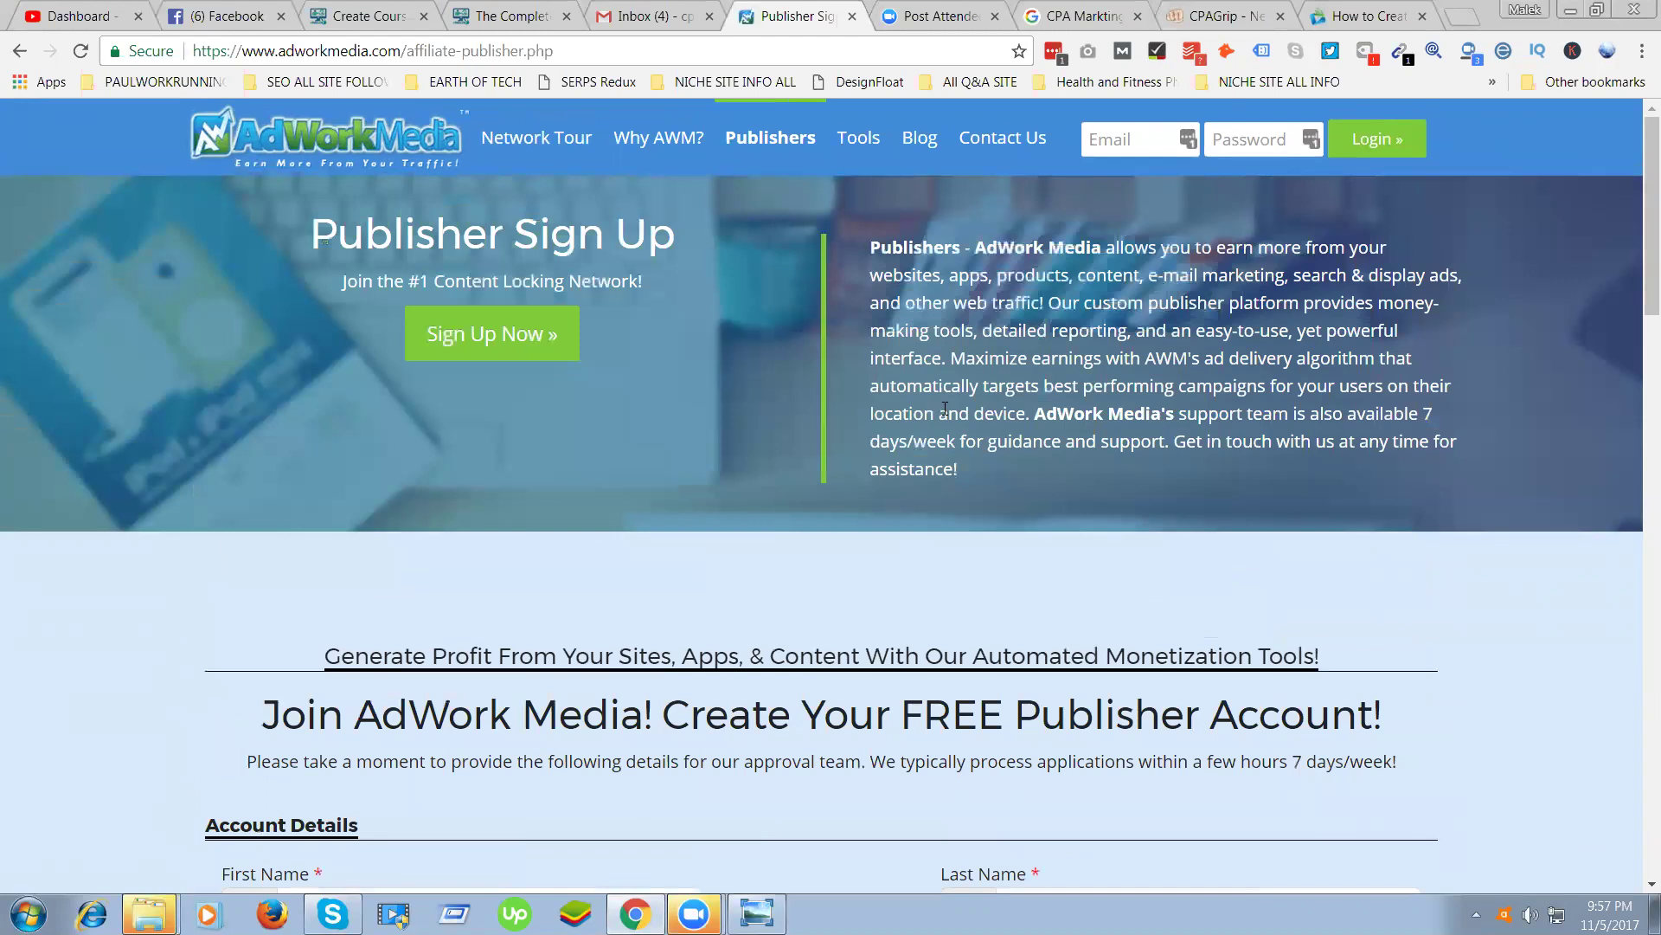
drag(975, 479, 853, 254)
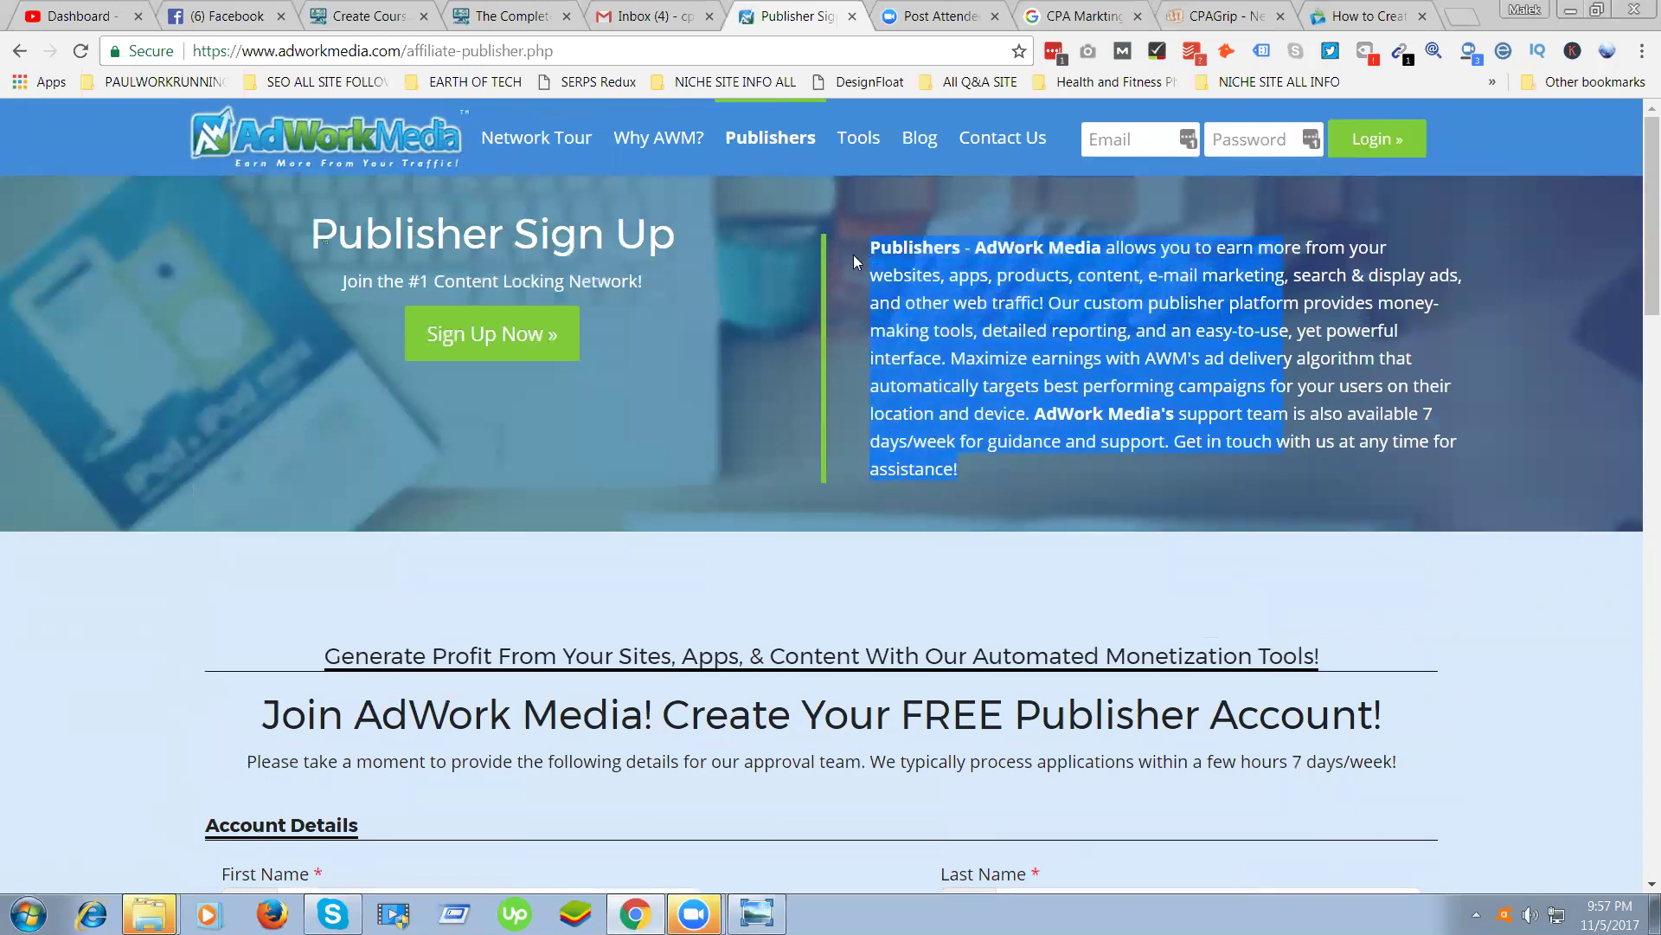
scroll(806, 571, down, 15)
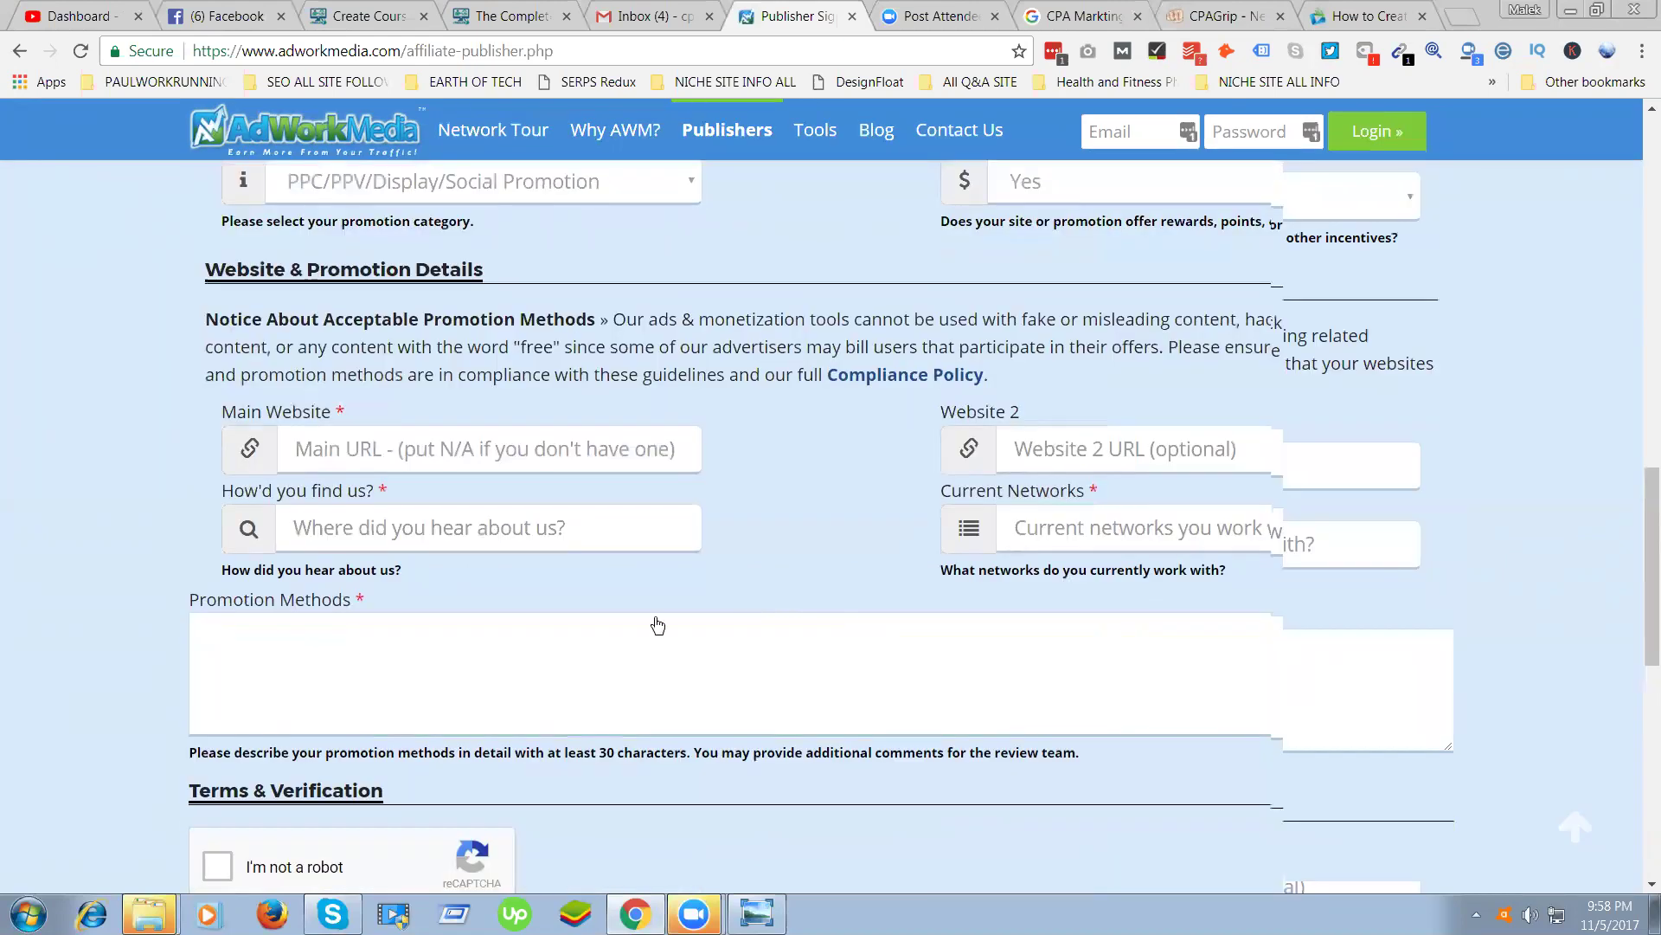
drag(201, 288, 327, 280)
click(346, 339)
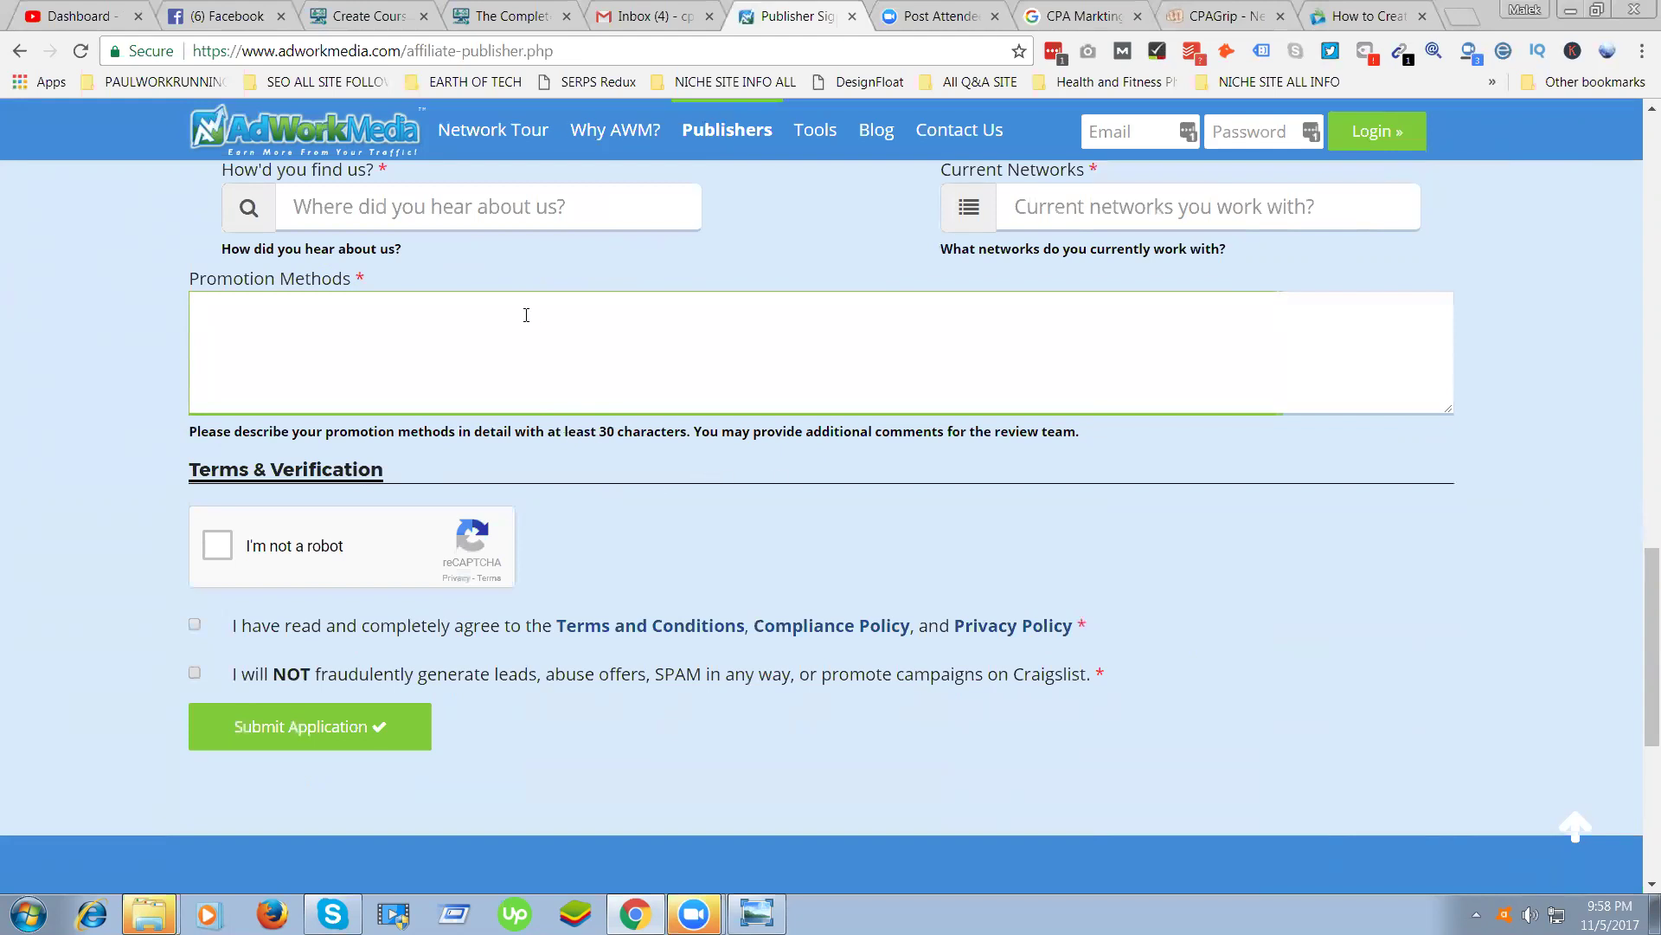
scroll(1187, 341, up, 2)
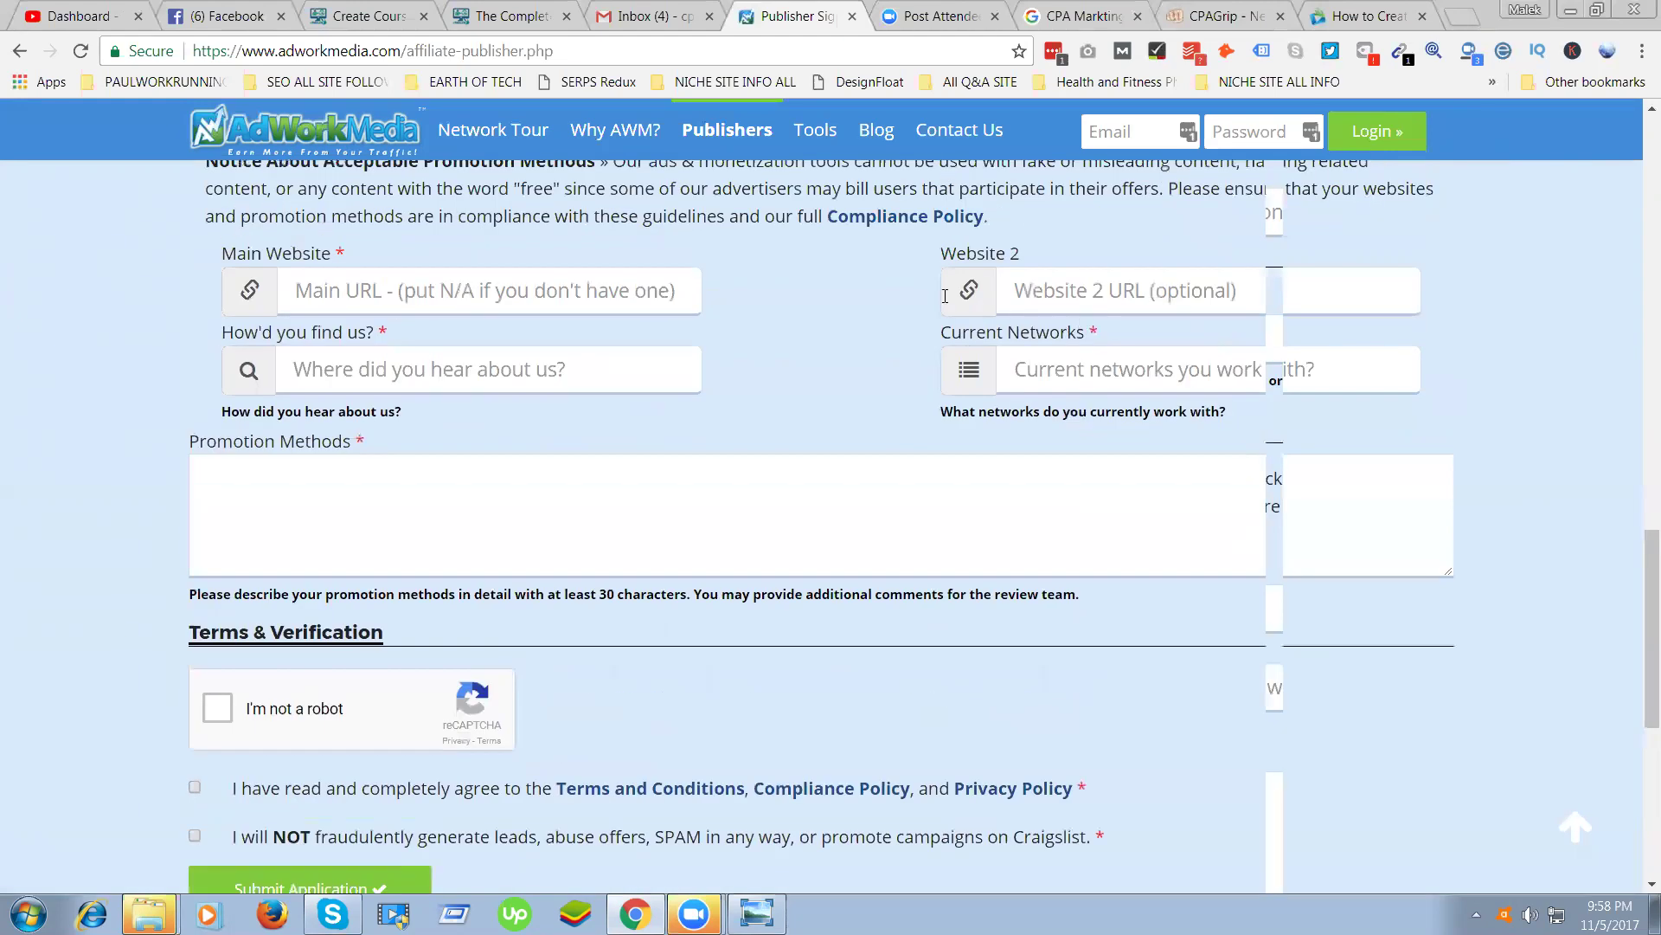
scroll(731, 310, up, 15)
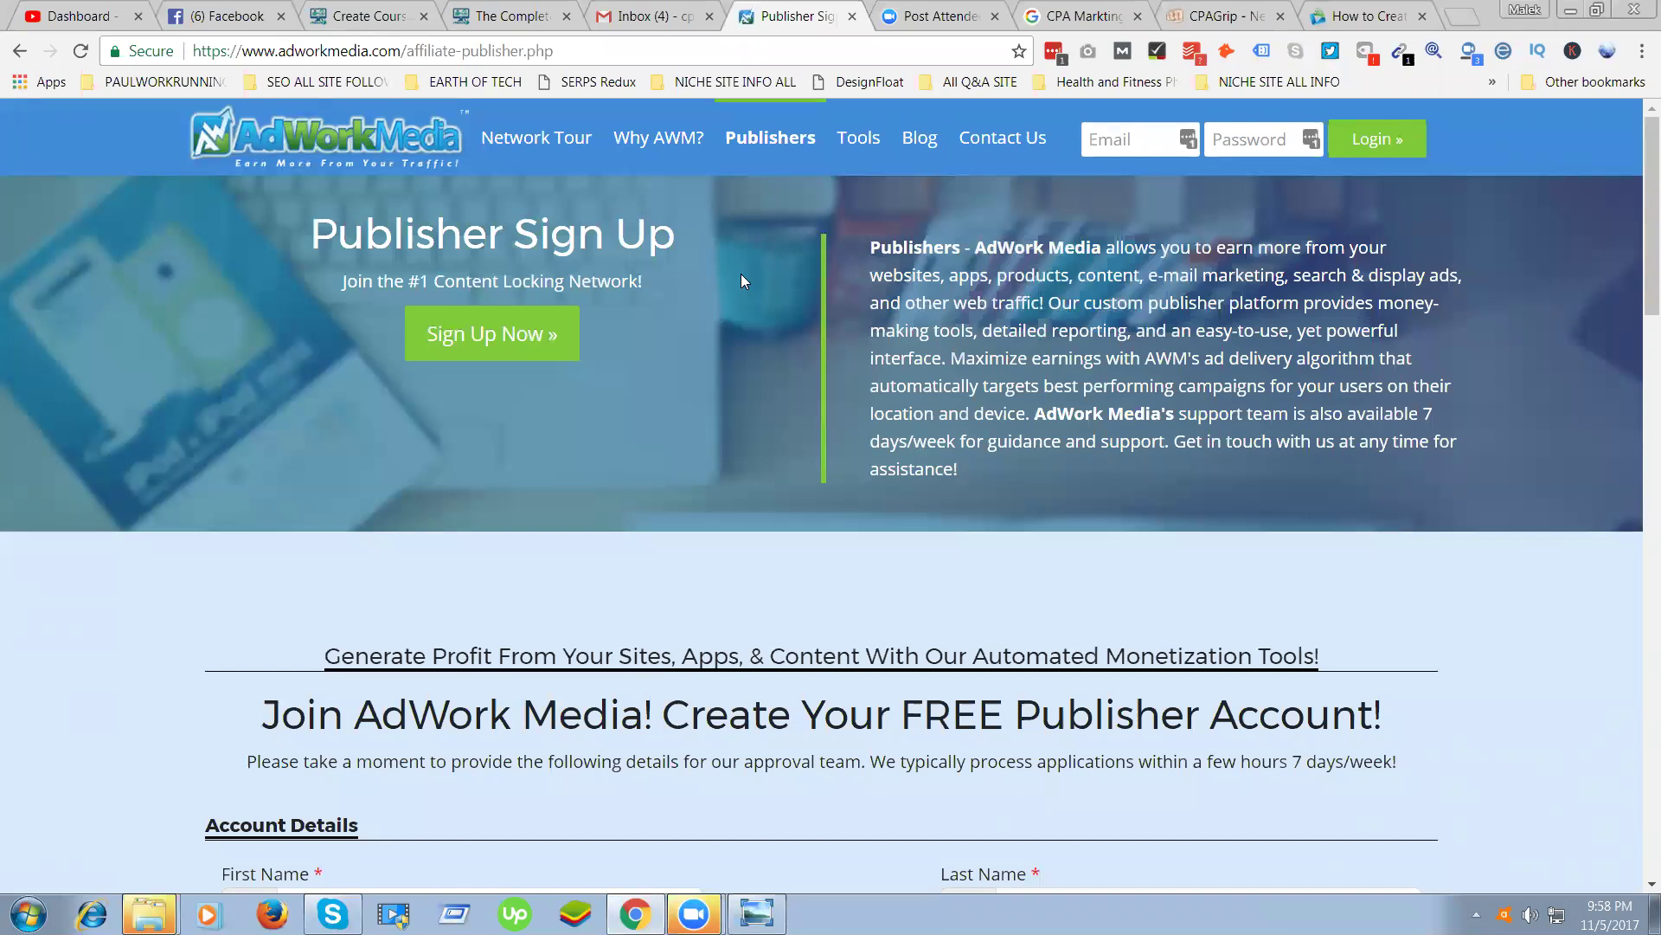
scroll(684, 546, down, 20)
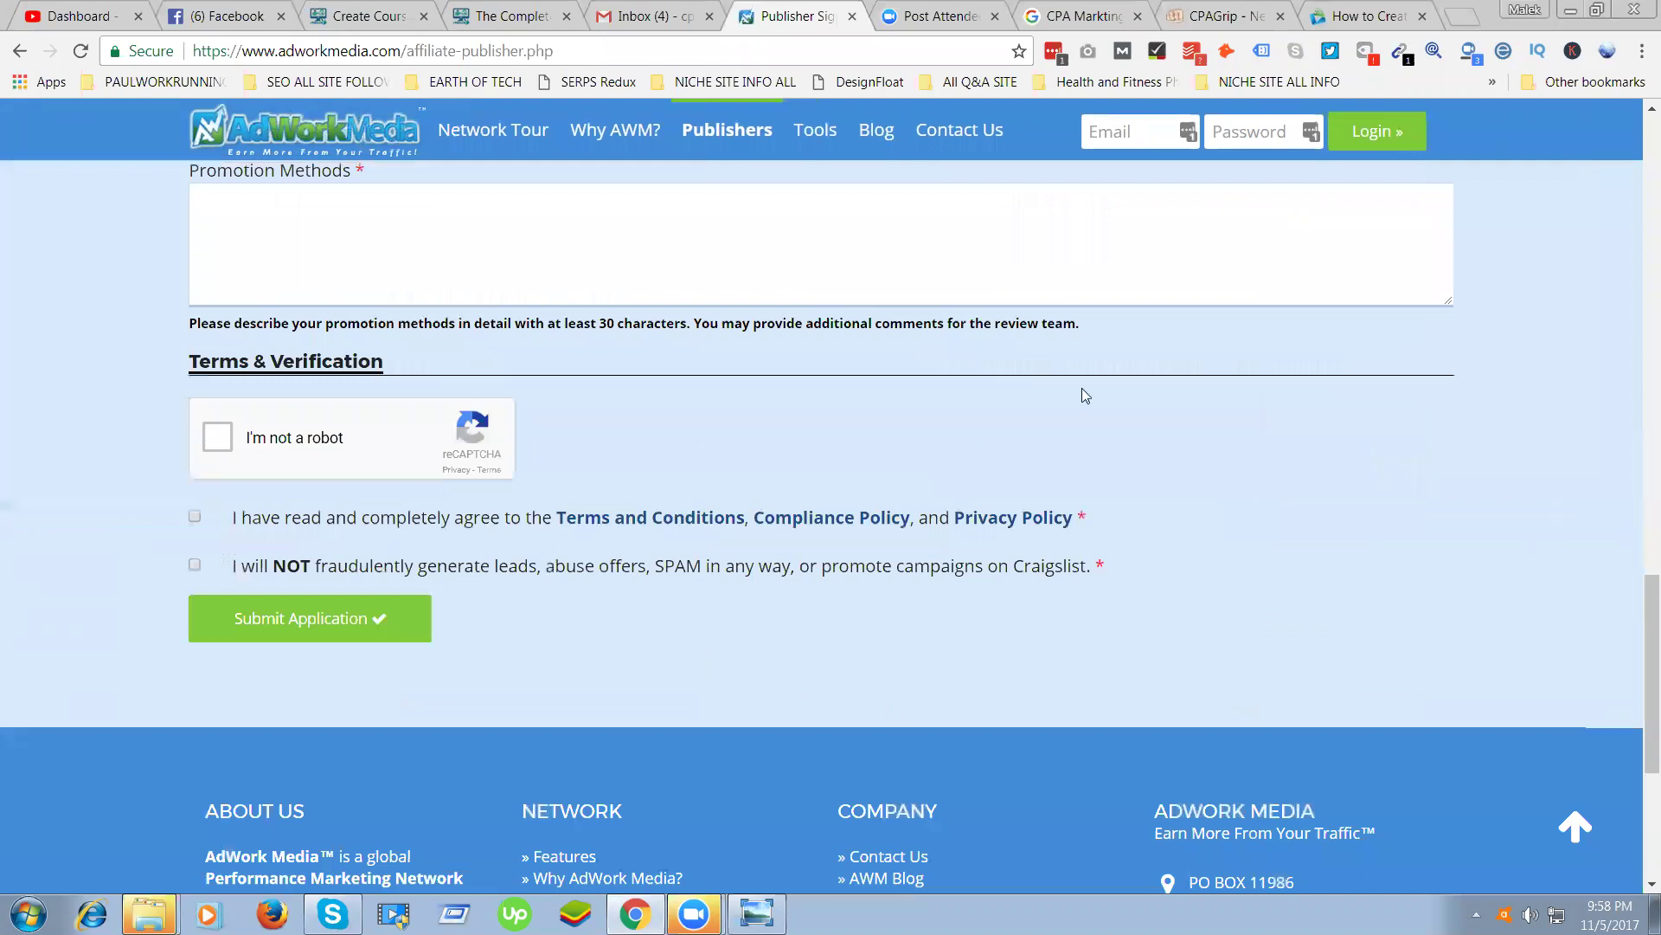
Type the greeting 'Dear Concern,' on its own line in the Promotion Methods box
key(shift+Tab)
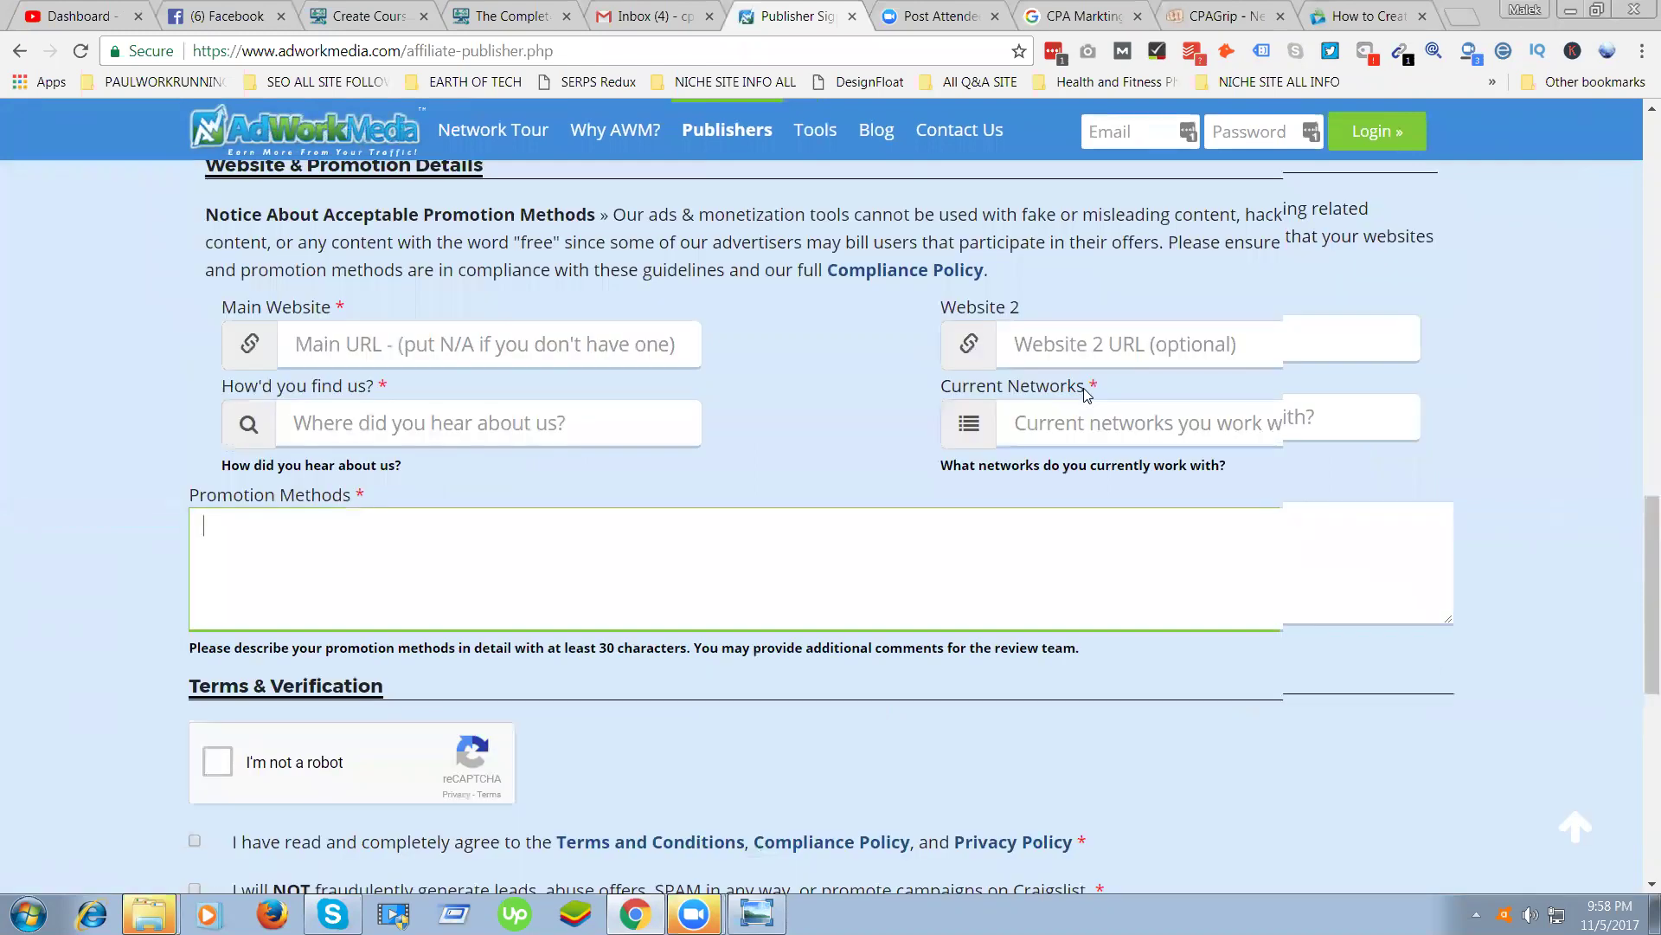
text(Dear Concern)
text(,)
key(Return)
Add 'Thanks for giving me a chance to signup with adwork media. I am a begginer lever', fixing typos
text(THa)
key(BackSpace)
key(BackSpace)
key(BackSpace)
text(THa)
key(BackSpace)
key(BackSpace)
text(hanks for )
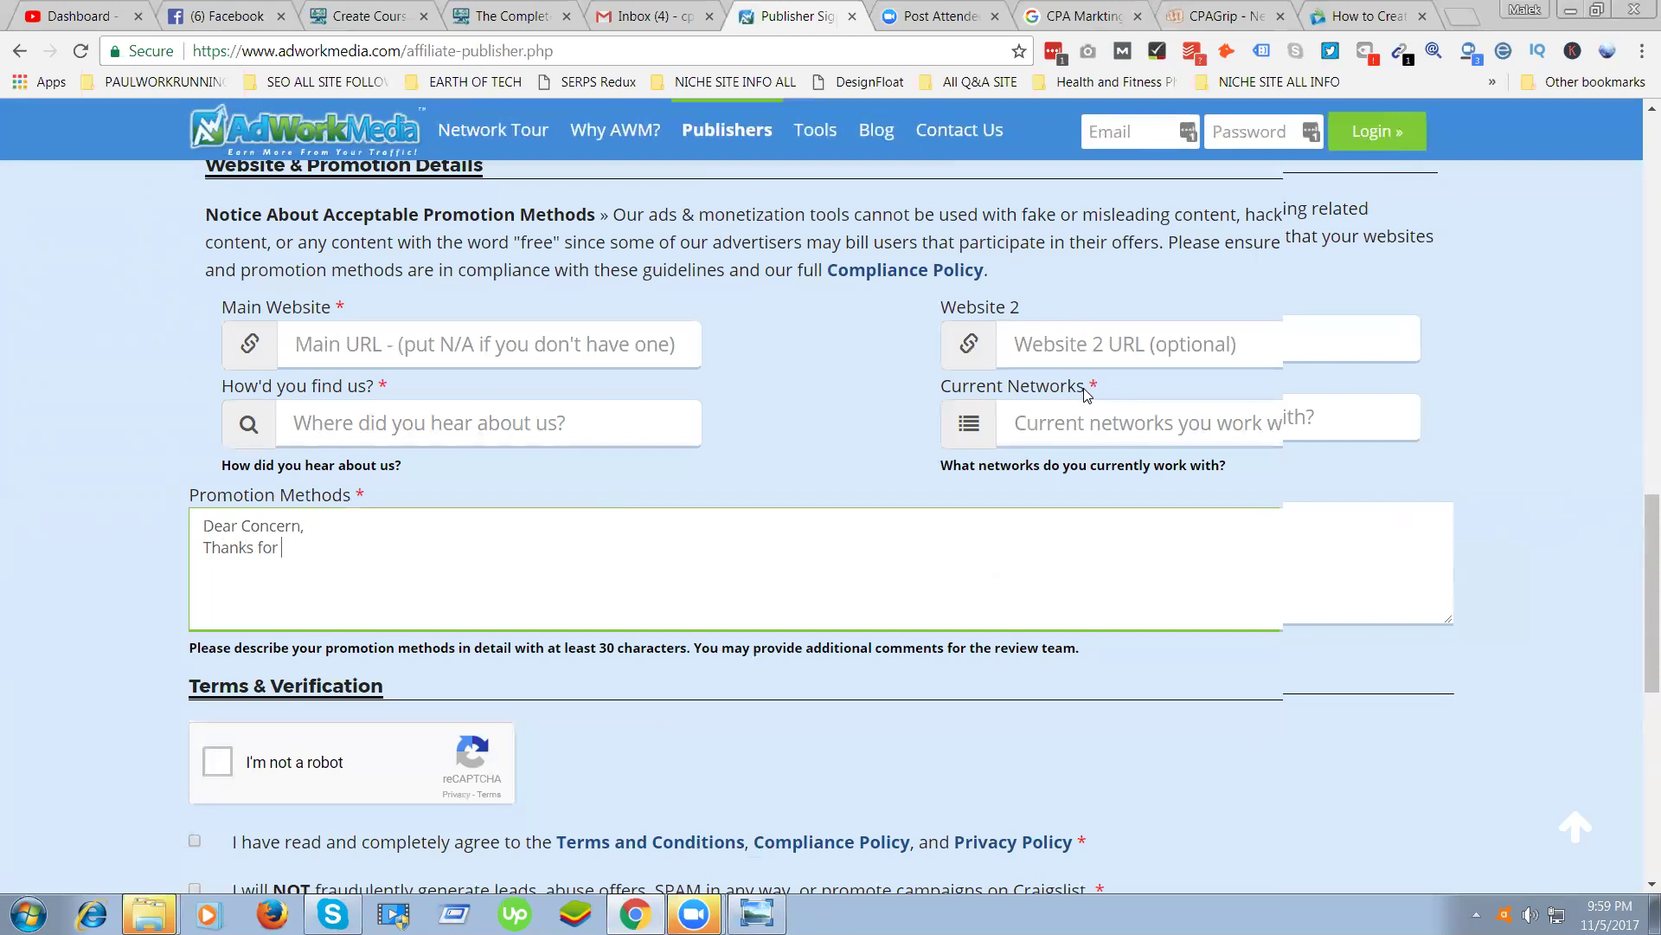
text(giving me a chance to signout)
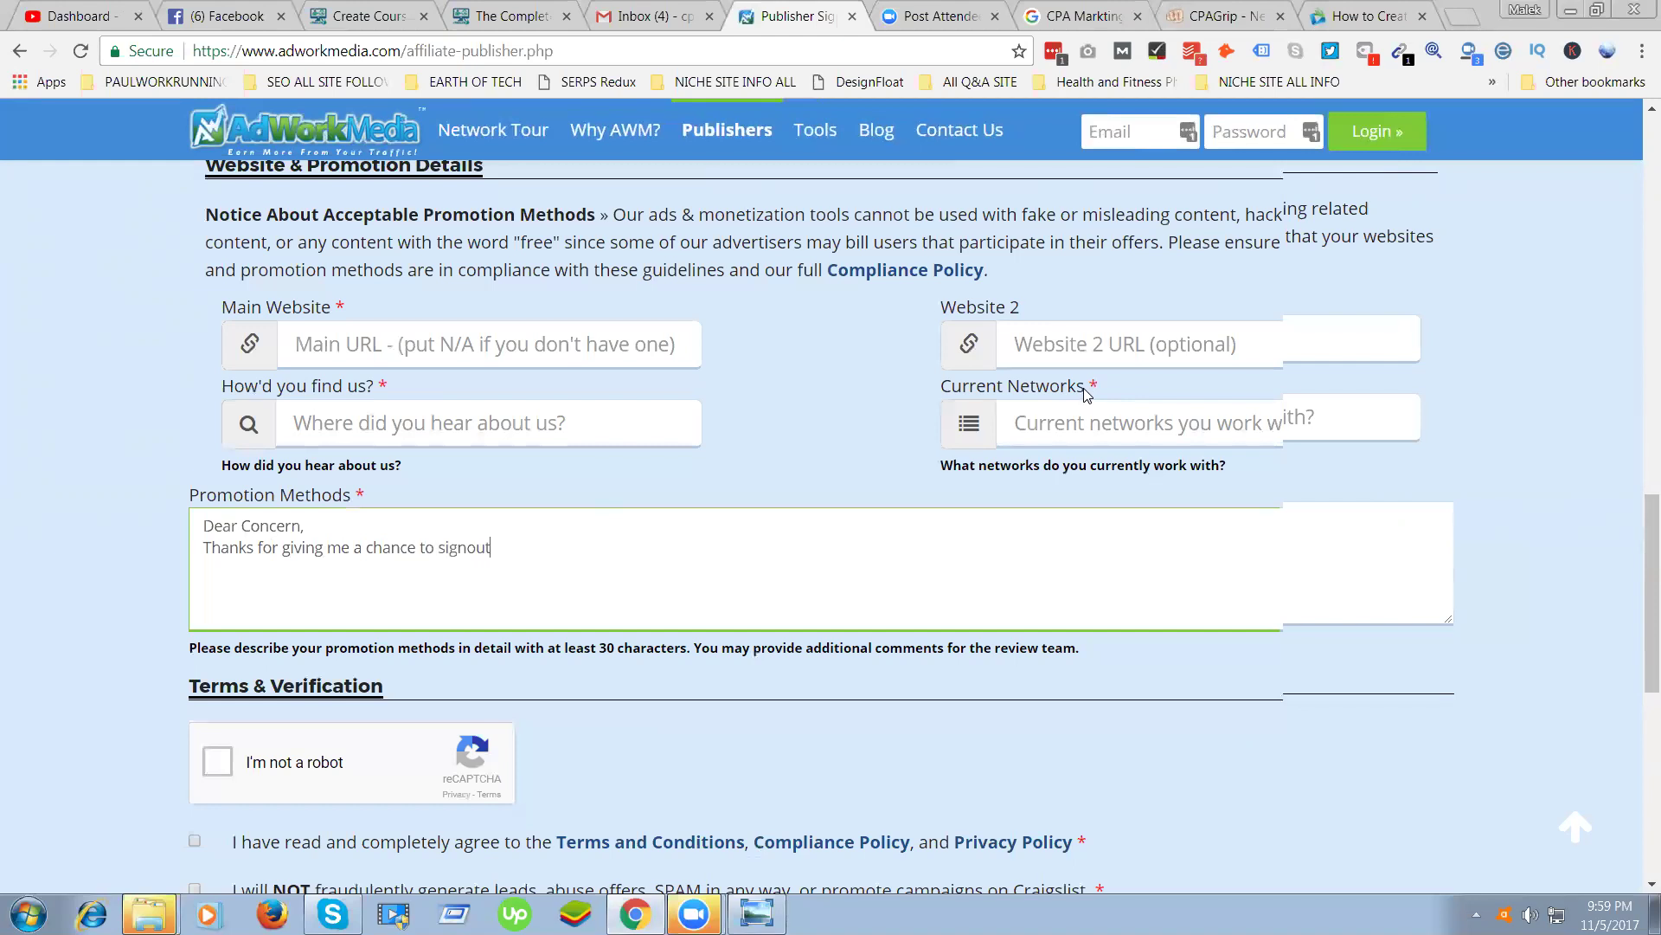
key(BackSpace)
key(BackSpace)
key(BackSpace)
key(BackSpace)
text(up with adword m)
key(BackSpace)
text(media)
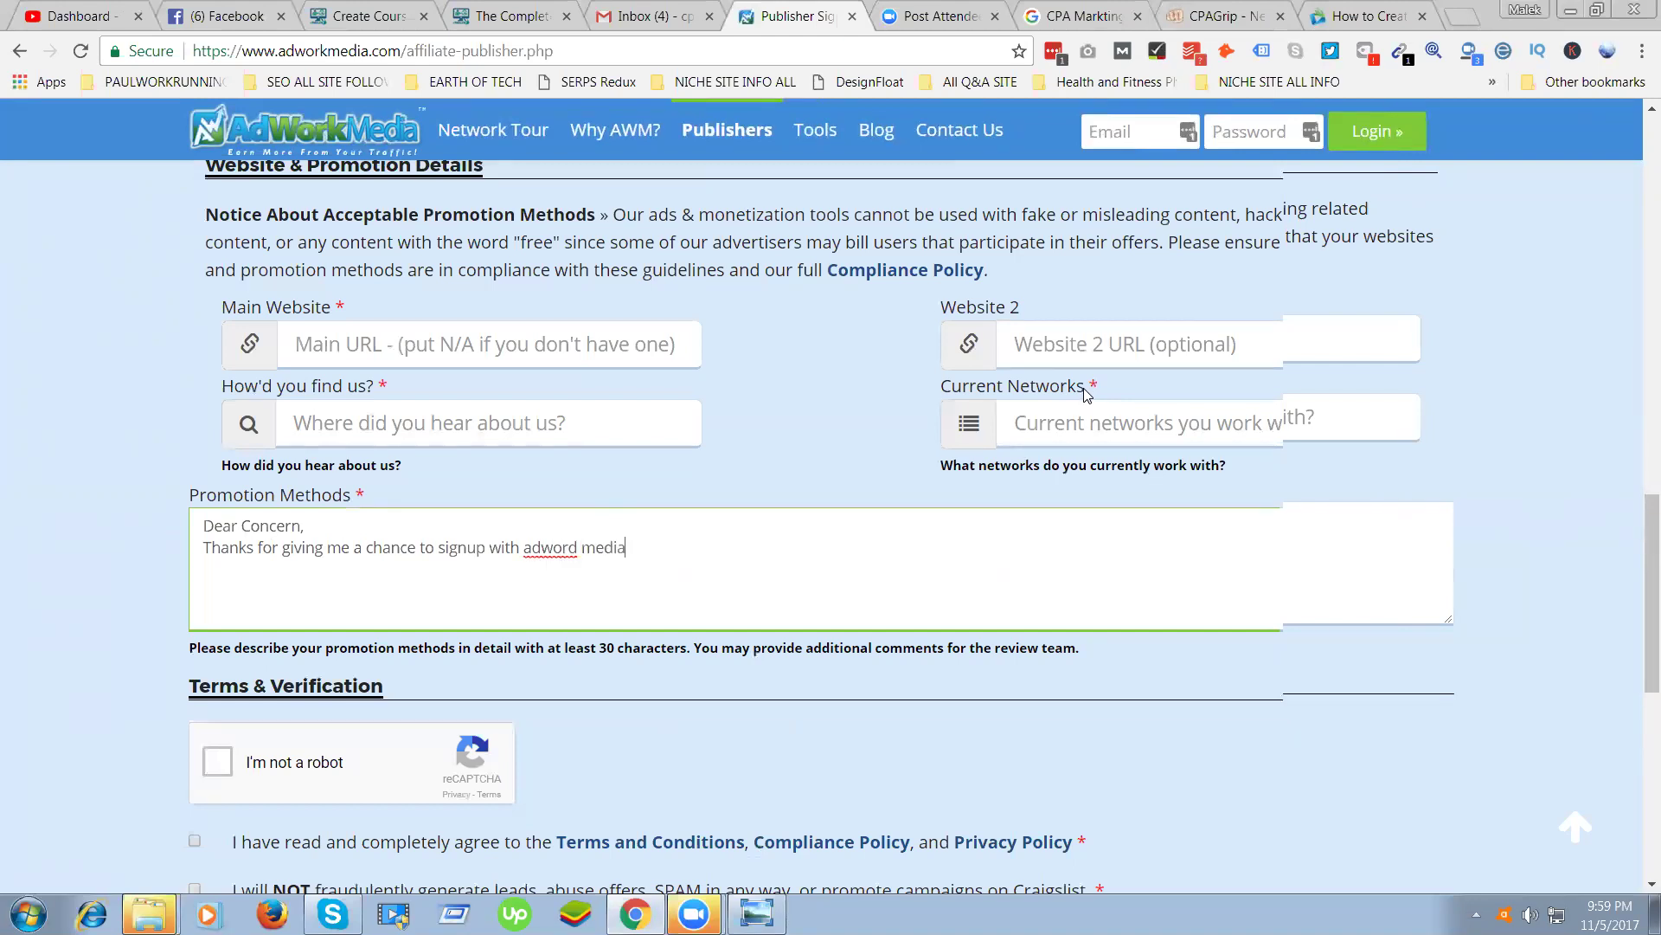
key(BackSpace)
key(BackSpace)
key(BackSpace)
key(BackSpace)
key(BackSpace)
key(BackSpace)
key(BackSpace)
text(k media. I am a begginer lever)
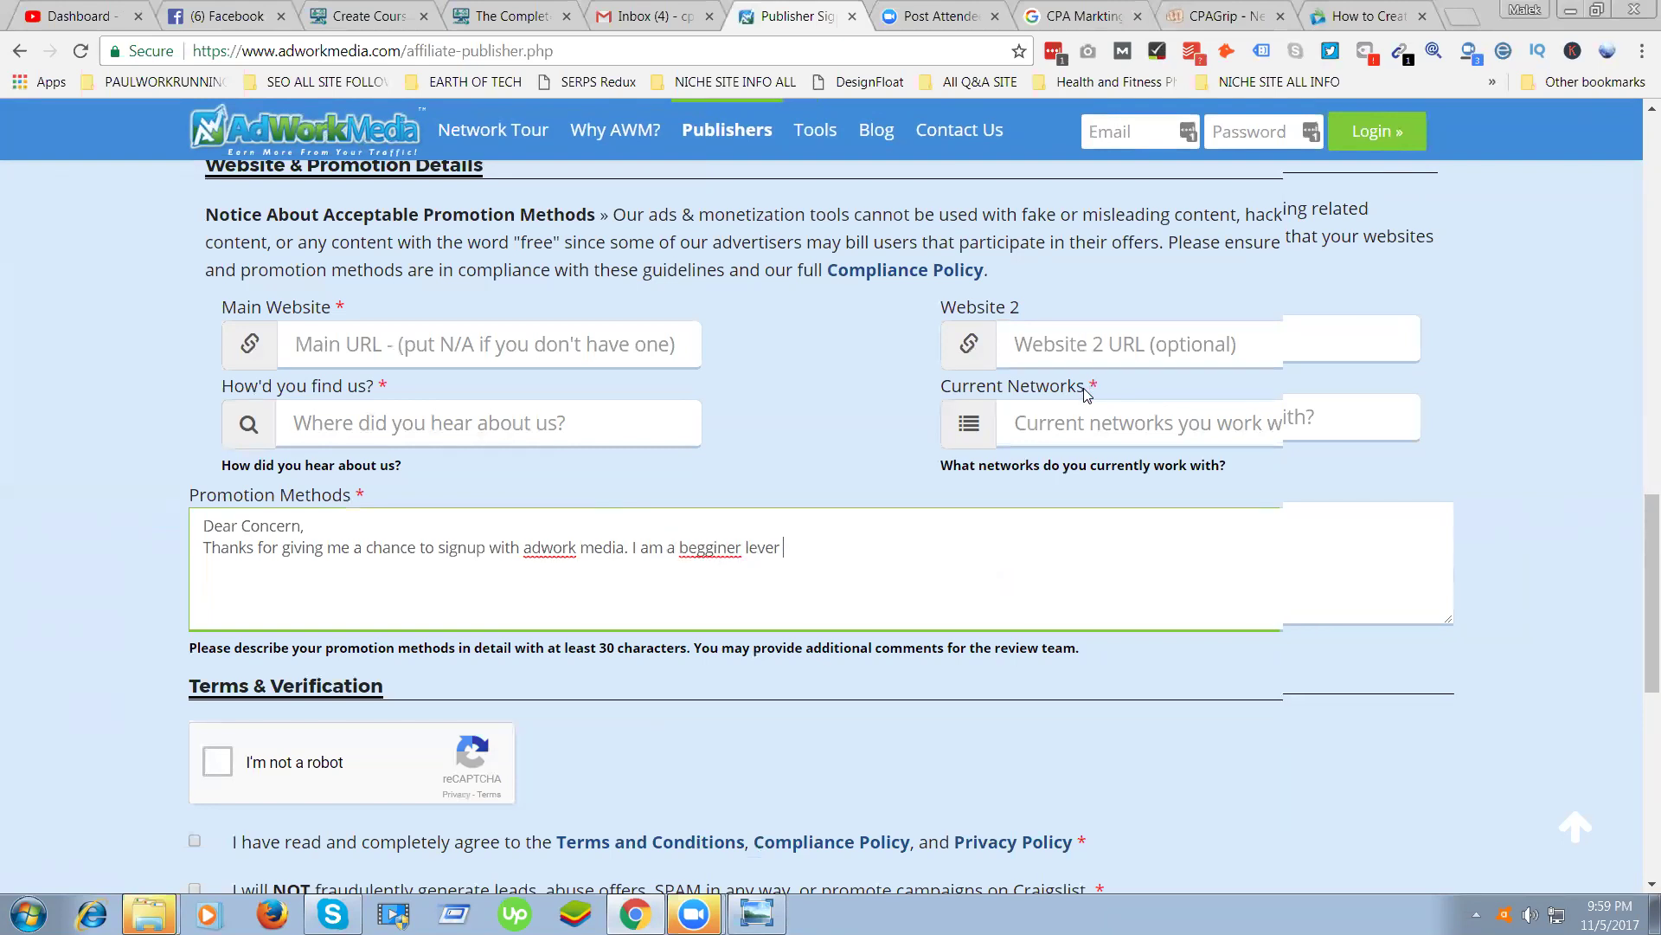